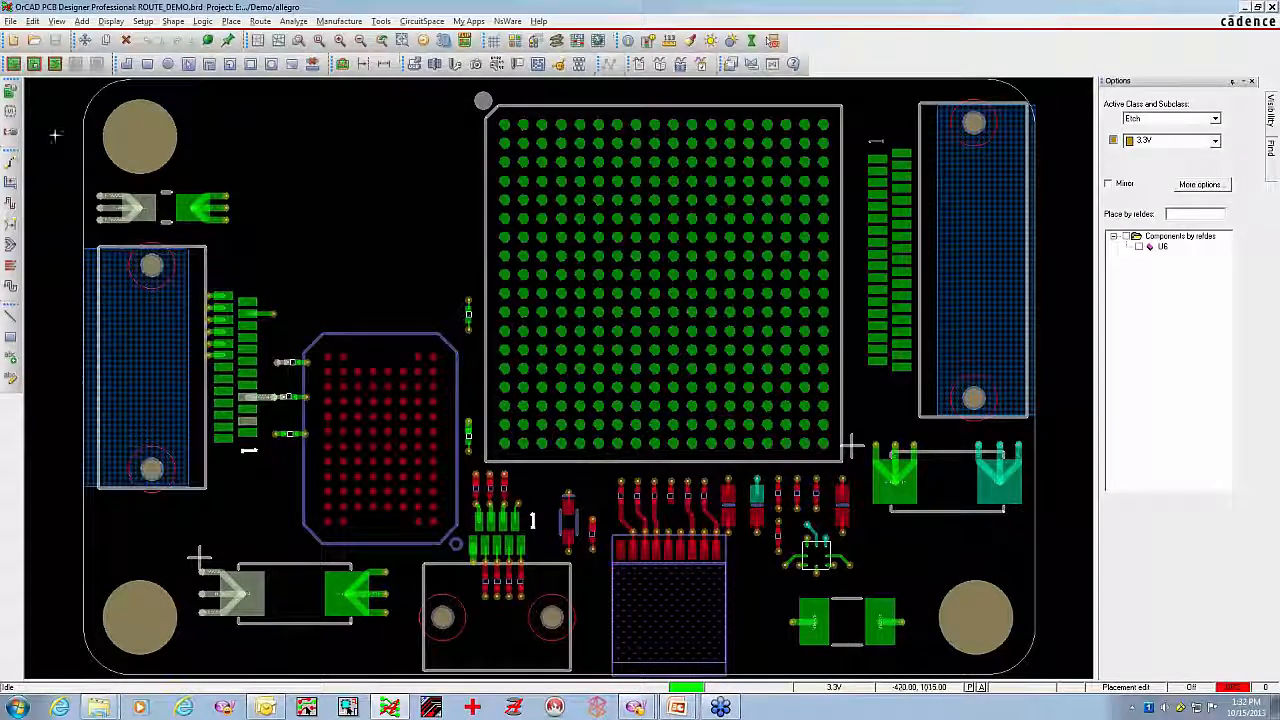
# Z-copy the board outline to the ROUTE KEEPIN class, subclass ALL, contracted by an offset of 25
pyautogui.click(35, 22)
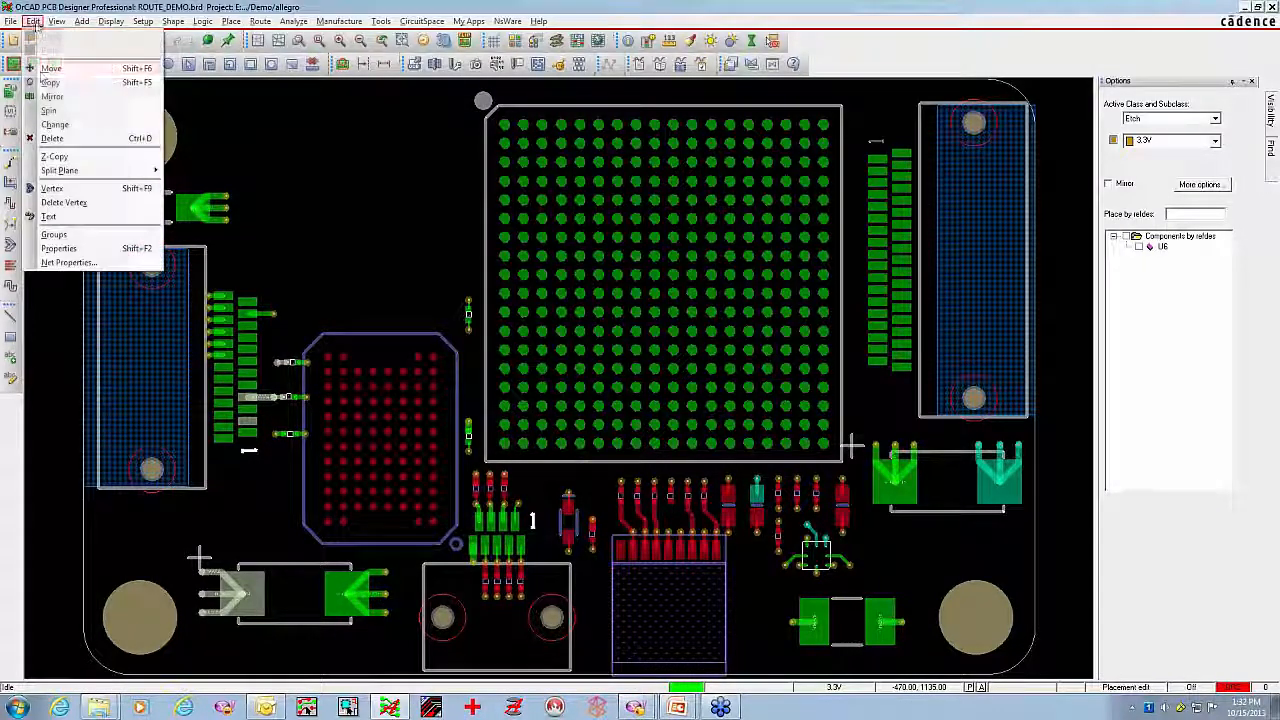
pyautogui.click(56, 157)
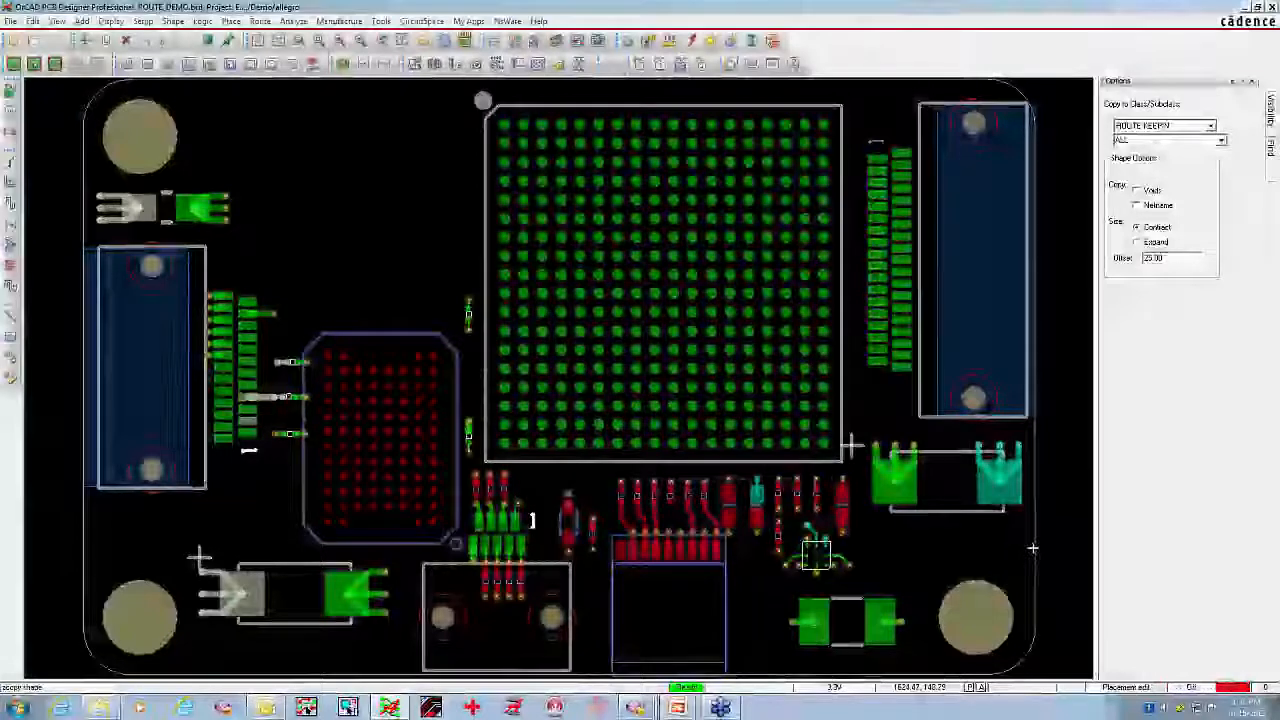
pyautogui.click(1033, 547)
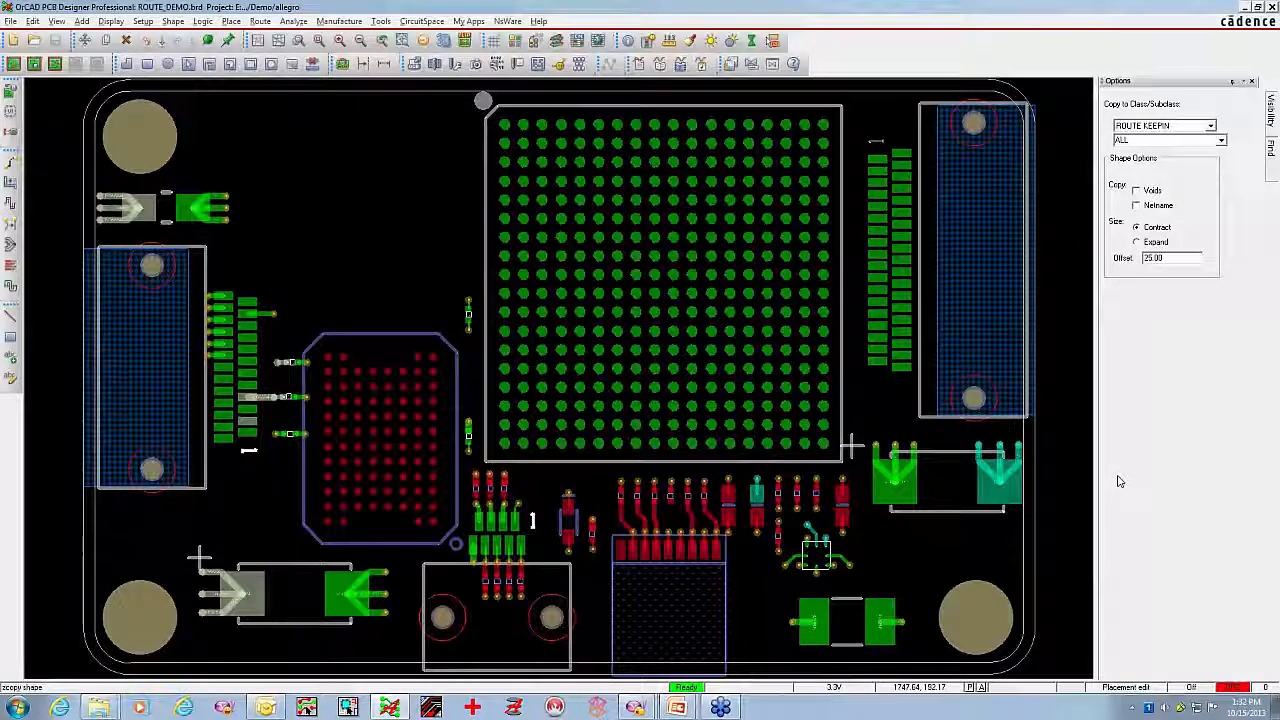
pyautogui.rightClick(1076, 410)
pyautogui.click(1098, 412)
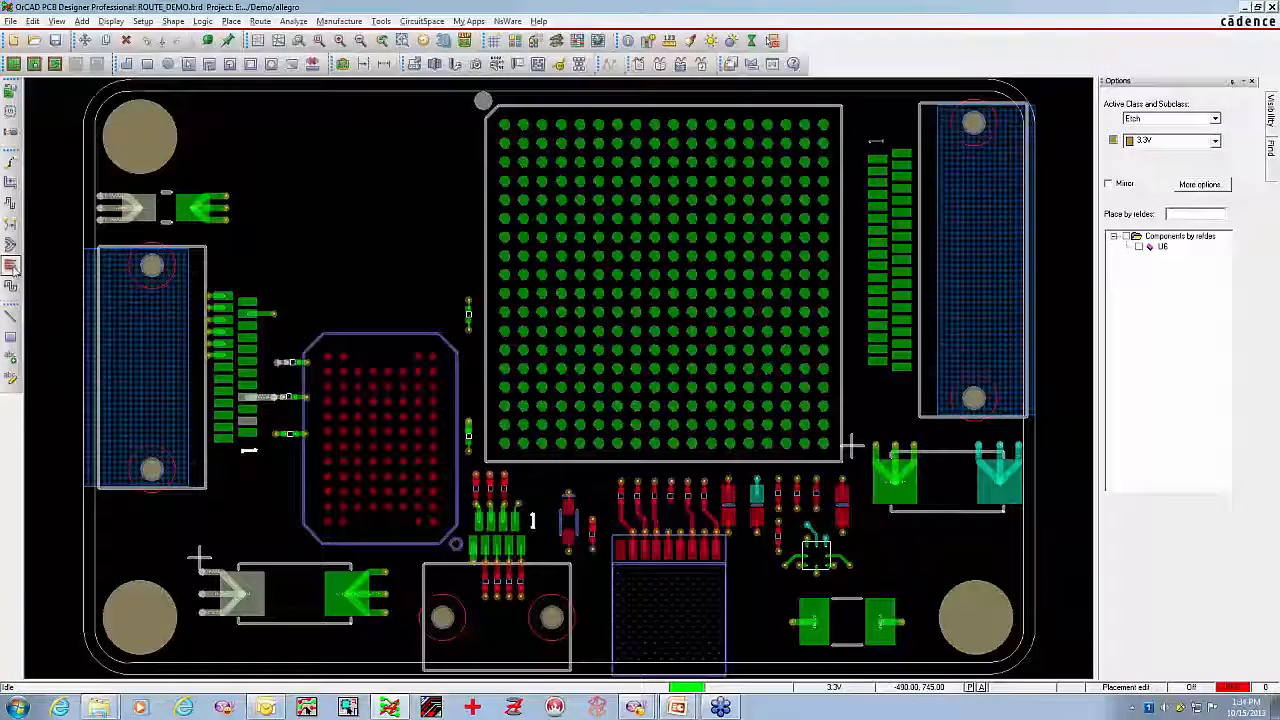
# Try to create outward fanouts with via VIA18RD8 for the unfanned pins in both columns of the board's left connector
pyautogui.click(10, 266)
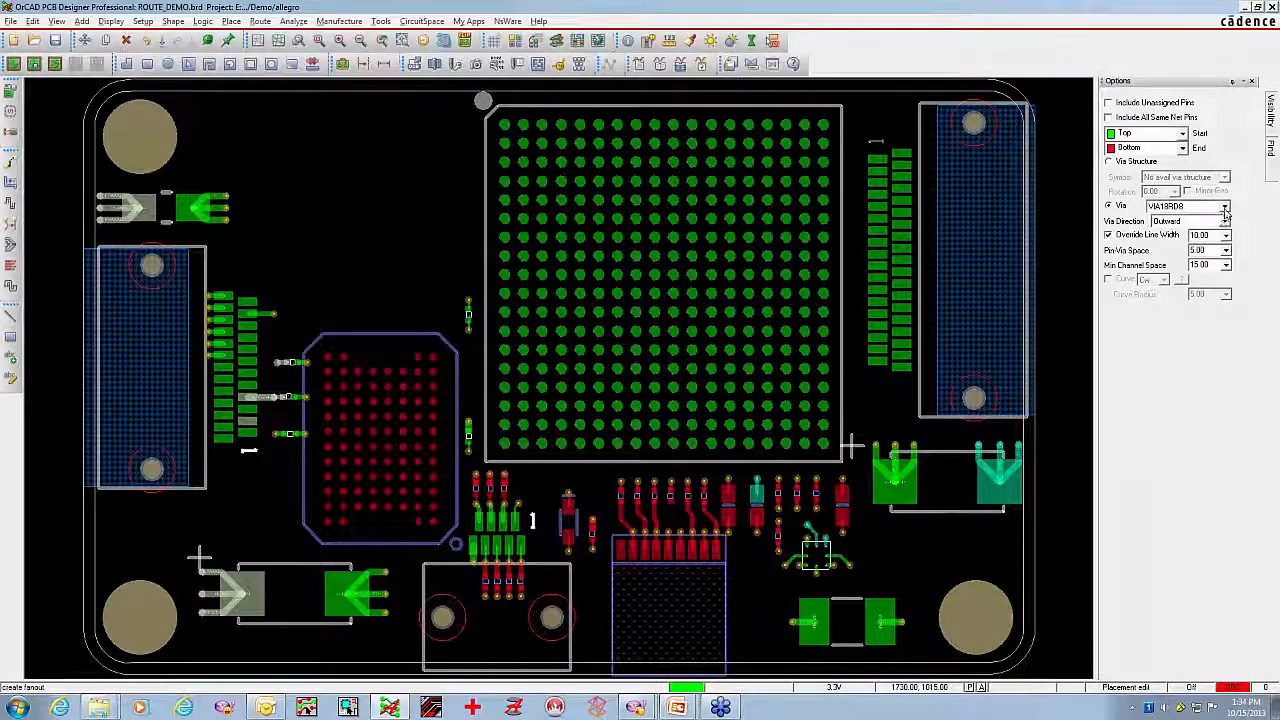
pyautogui.click(1224, 207)
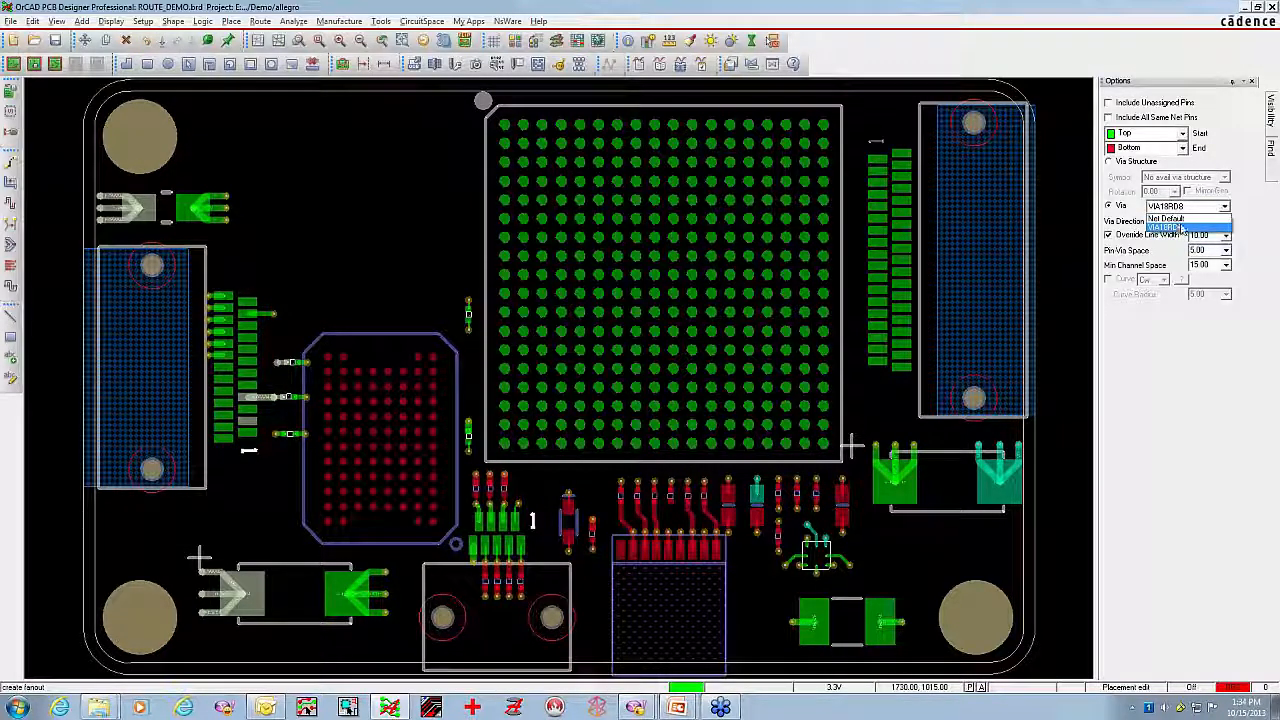
pyautogui.click(1183, 227)
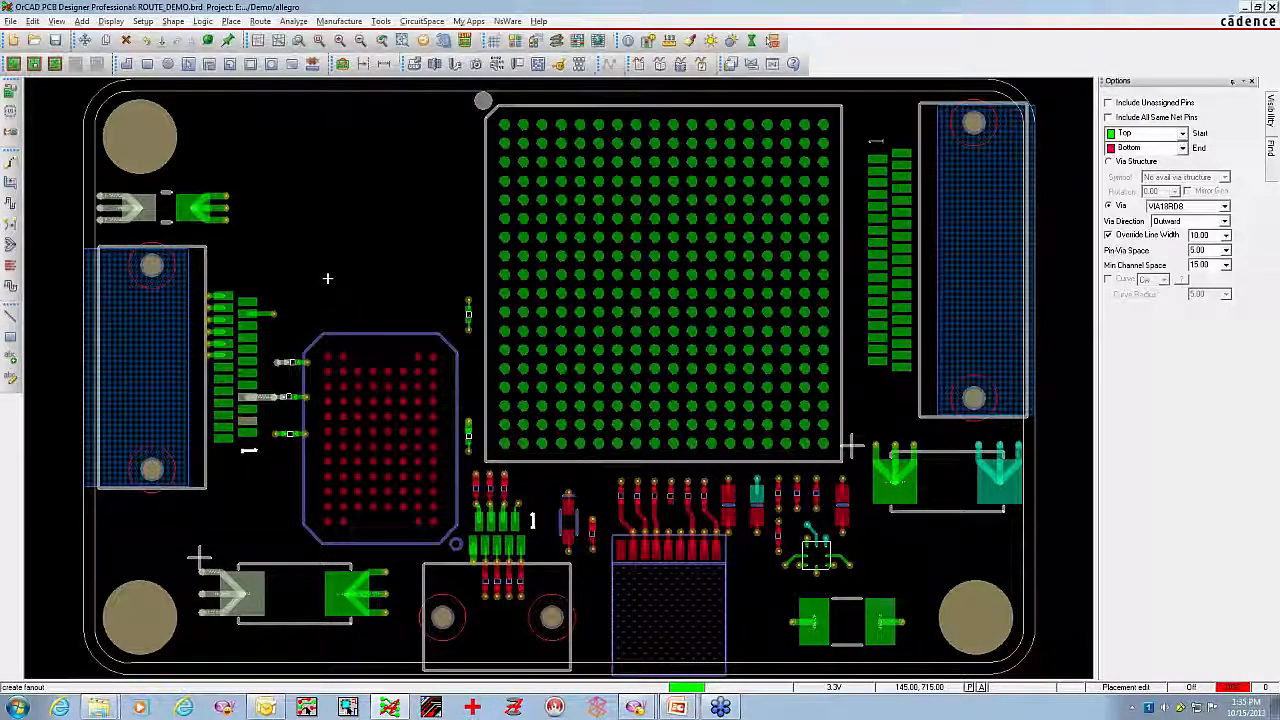
pyautogui.middleClick(245, 419)
pyautogui.click(26, 248)
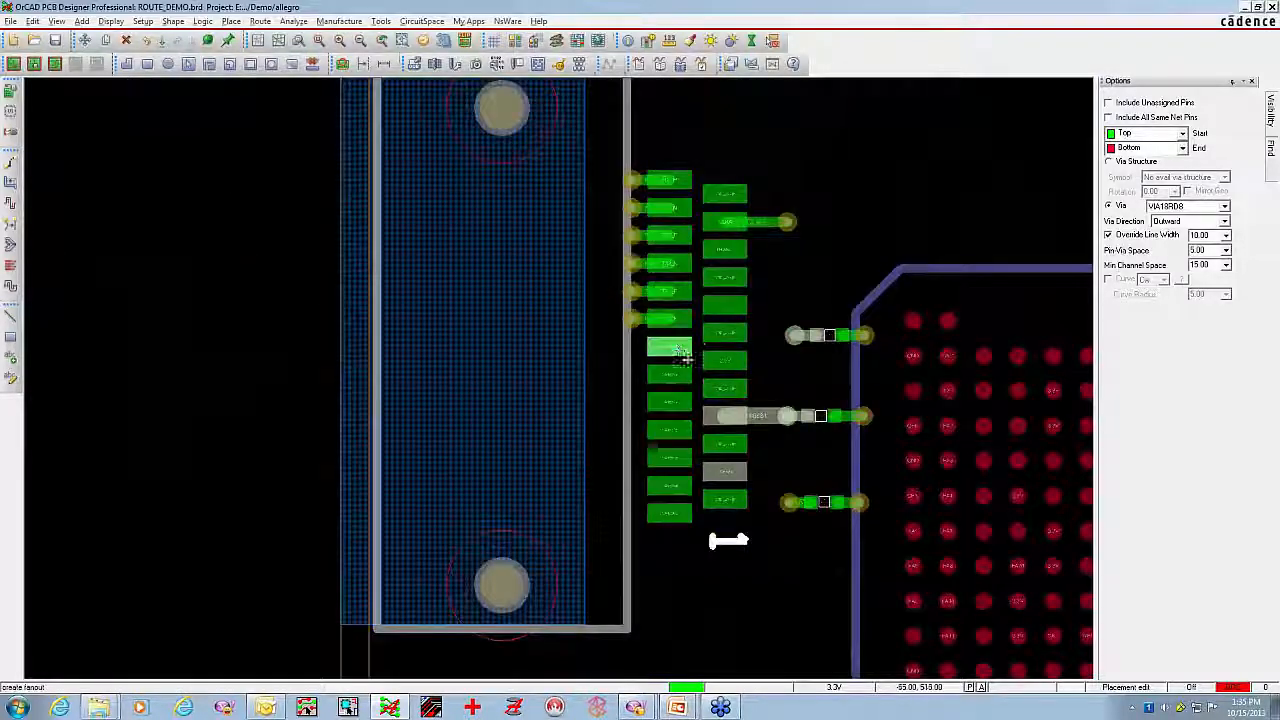
pyautogui.click(670, 345)
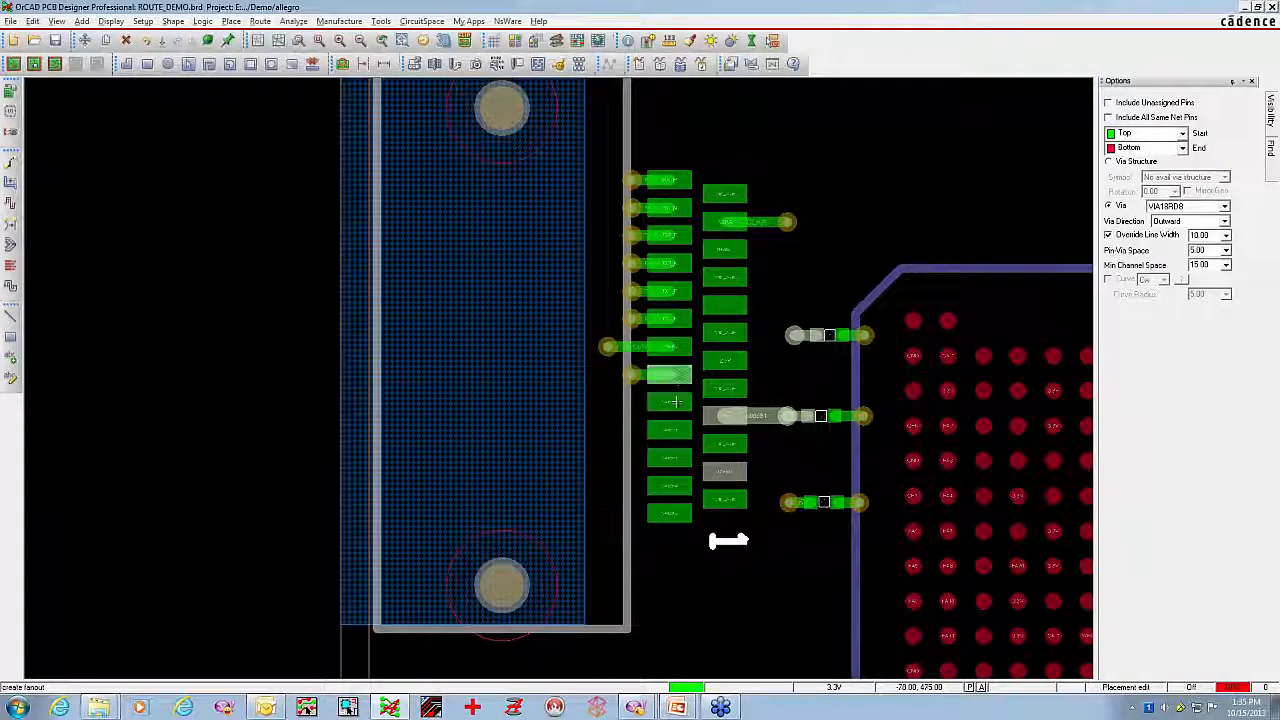
pyautogui.click(672, 402)
pyautogui.click(669, 458)
pyautogui.click(669, 513)
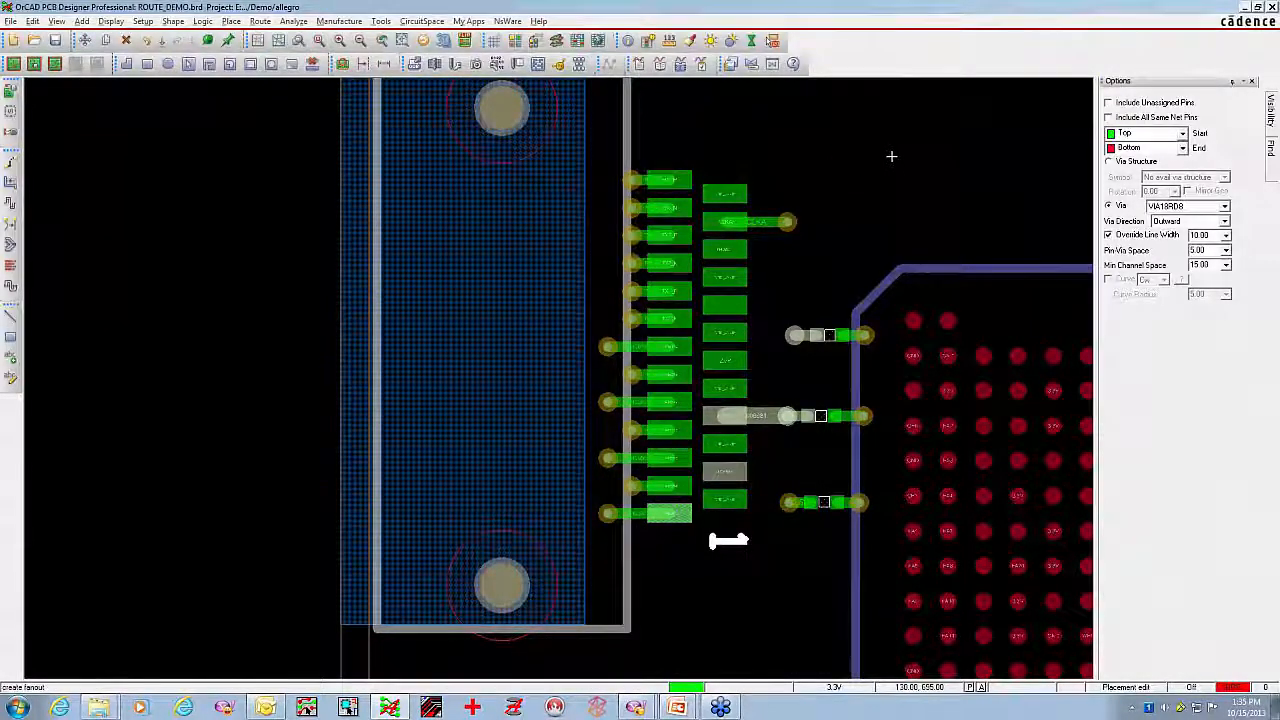
pyautogui.moveTo(717, 144); pyautogui.dragTo(752, 585)
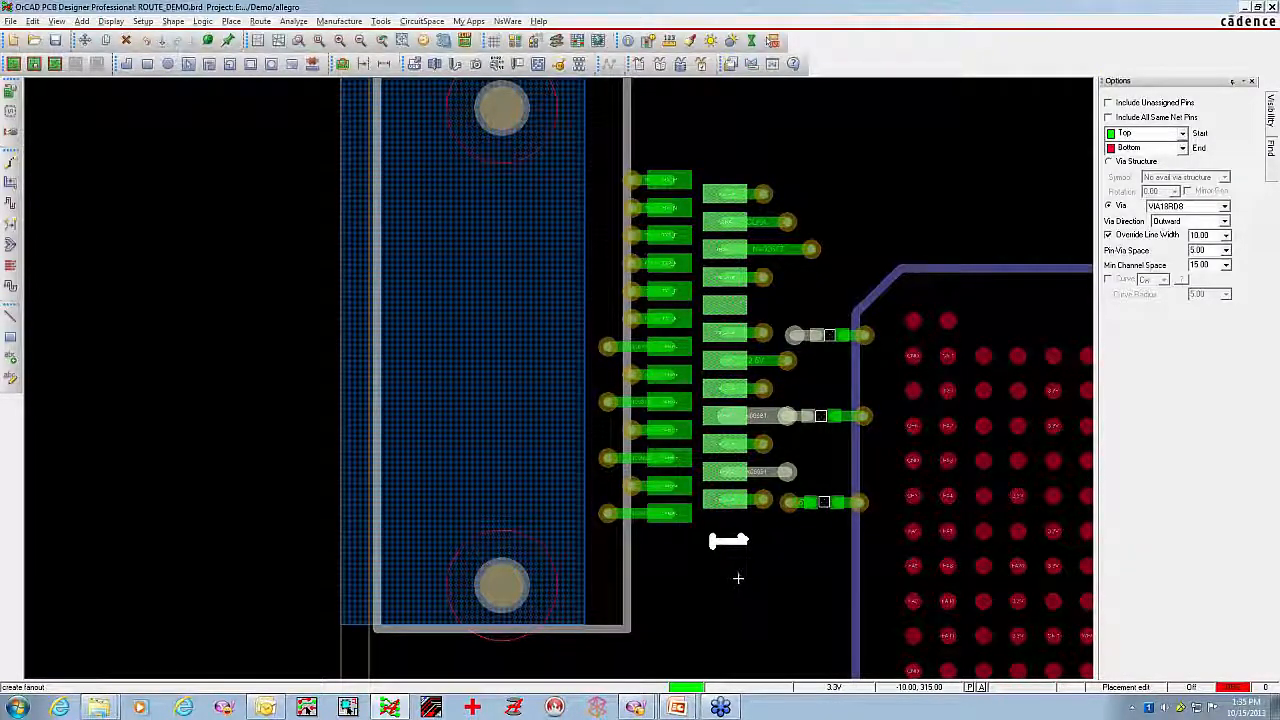
# Include symbols in the fanout selection filter and try to fan out the whole right-hand connector
pyautogui.scroll(-2, 743, 580)
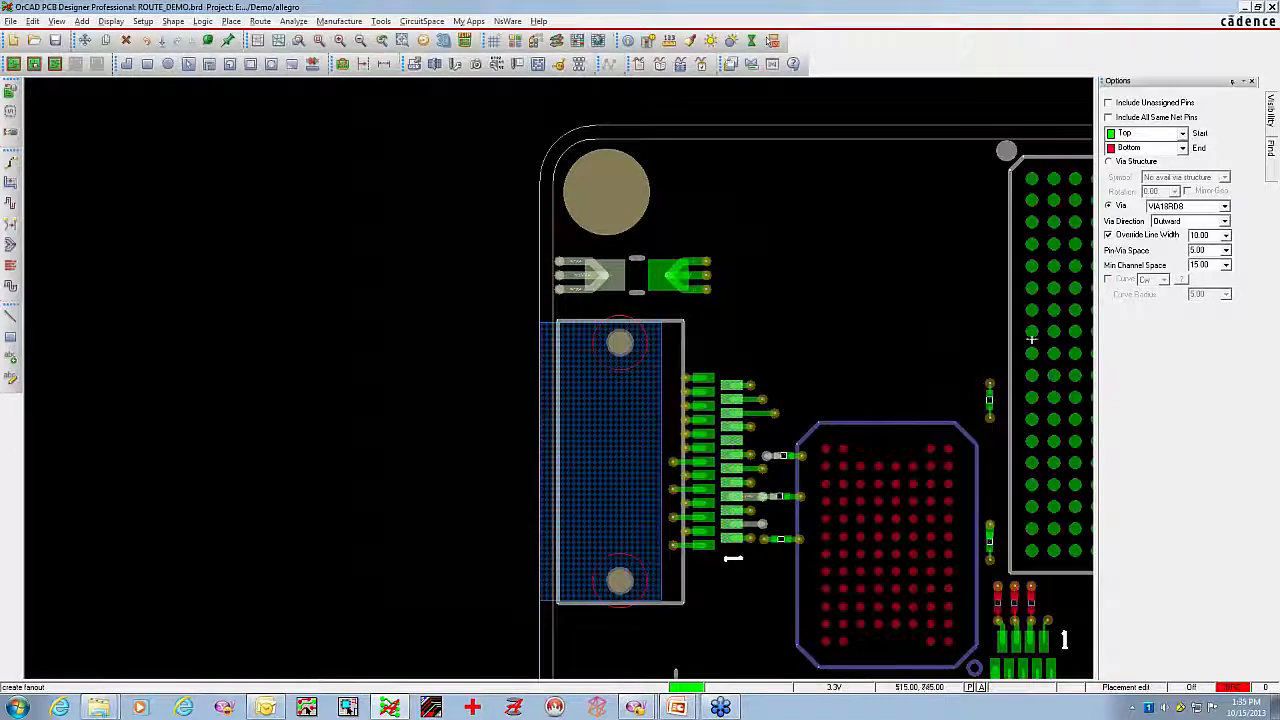
pyautogui.click(1270, 154)
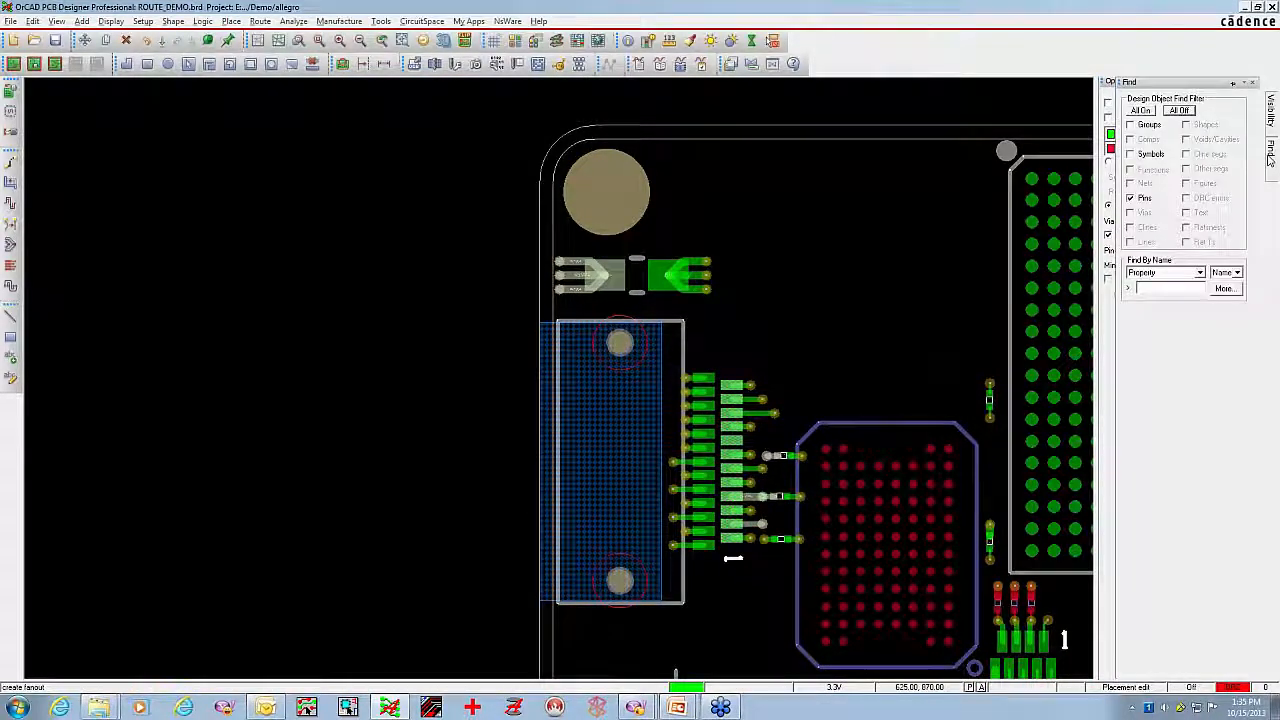
pyautogui.click(1132, 156)
pyautogui.scroll(-1, 861, 265)
pyautogui.press('Right')
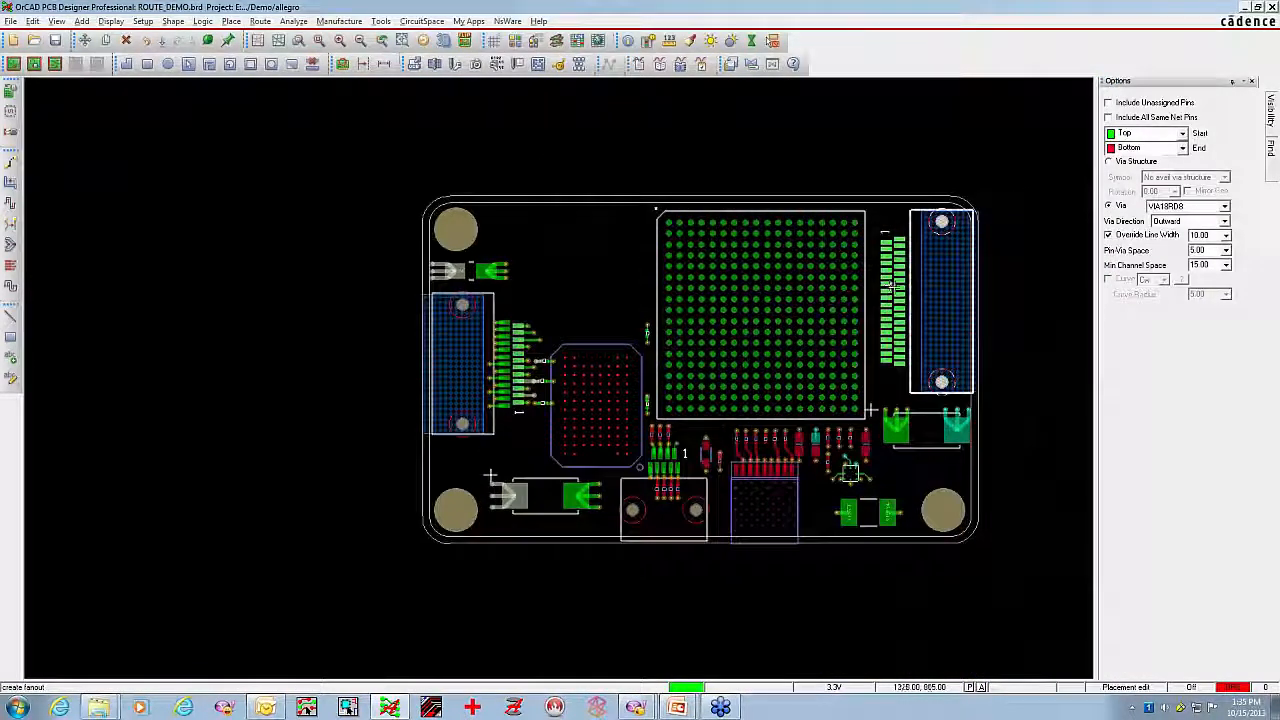
pyautogui.click(890, 287)
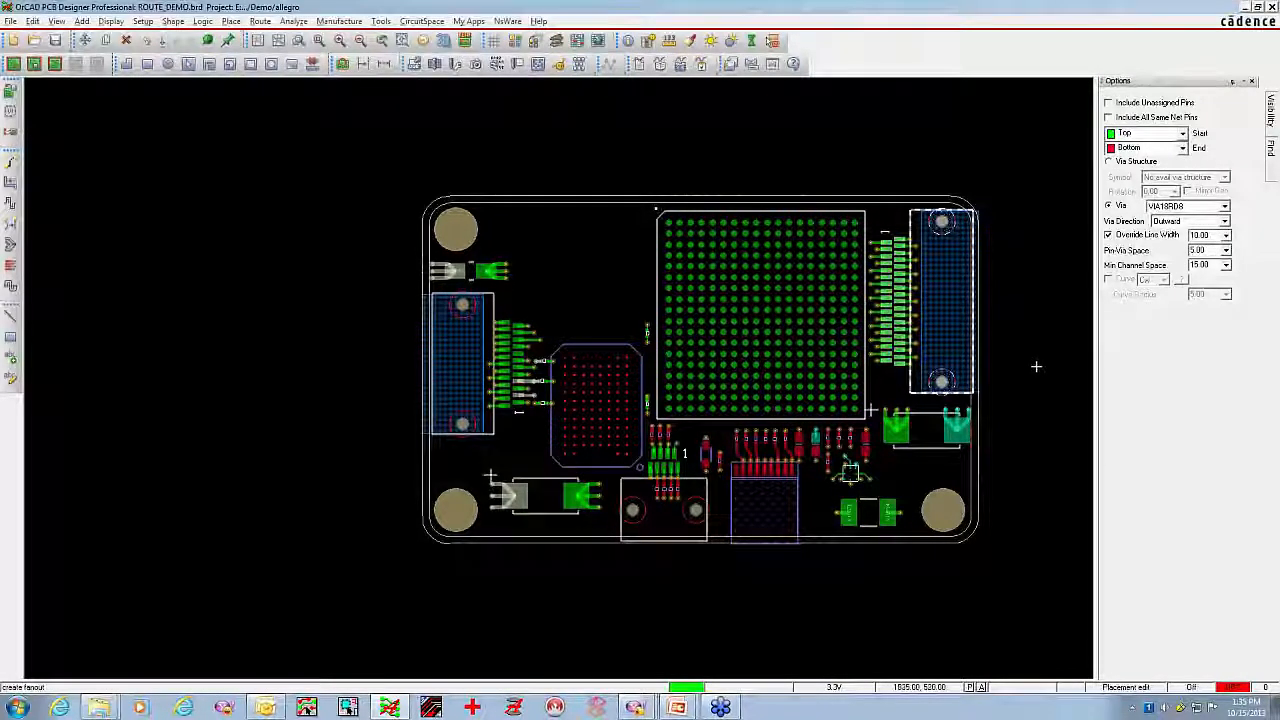
# Try to fan out BGA U1 without line width override, using BGA Quadrant Style direction and Centered pin-via spacing, and cancel the fanout session
pyautogui.click(1108, 234)
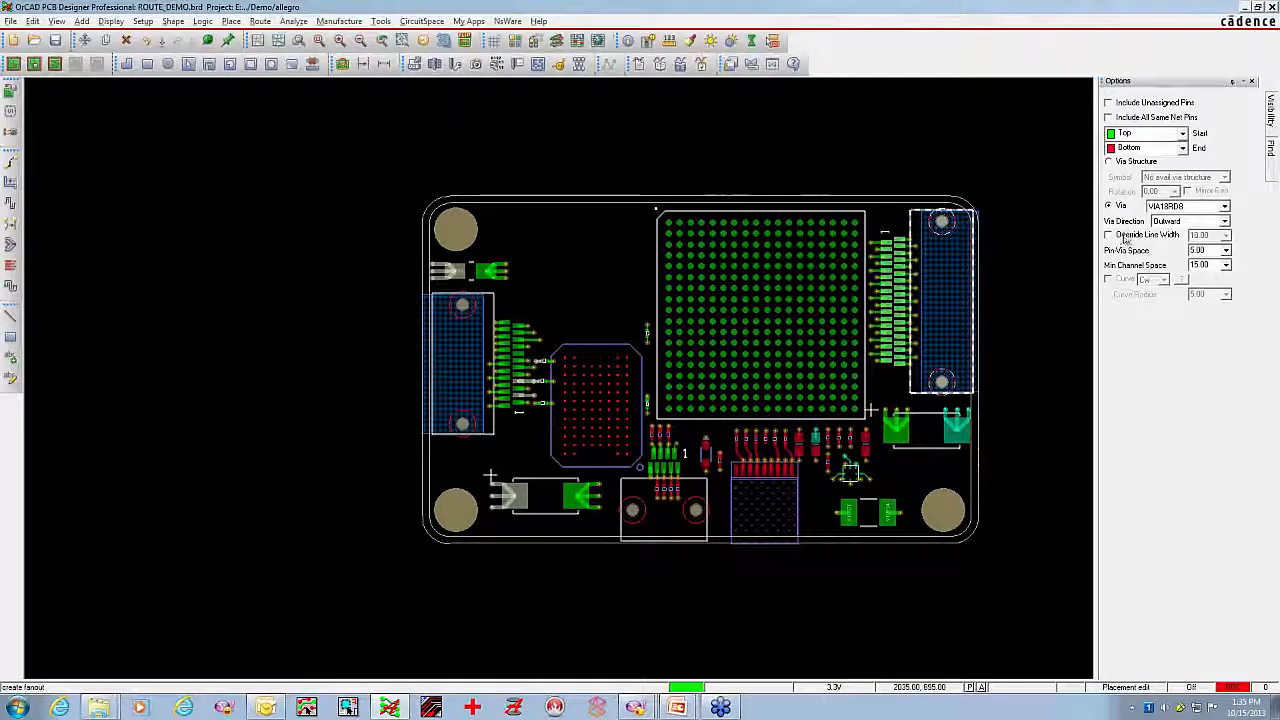
pyautogui.click(1223, 221)
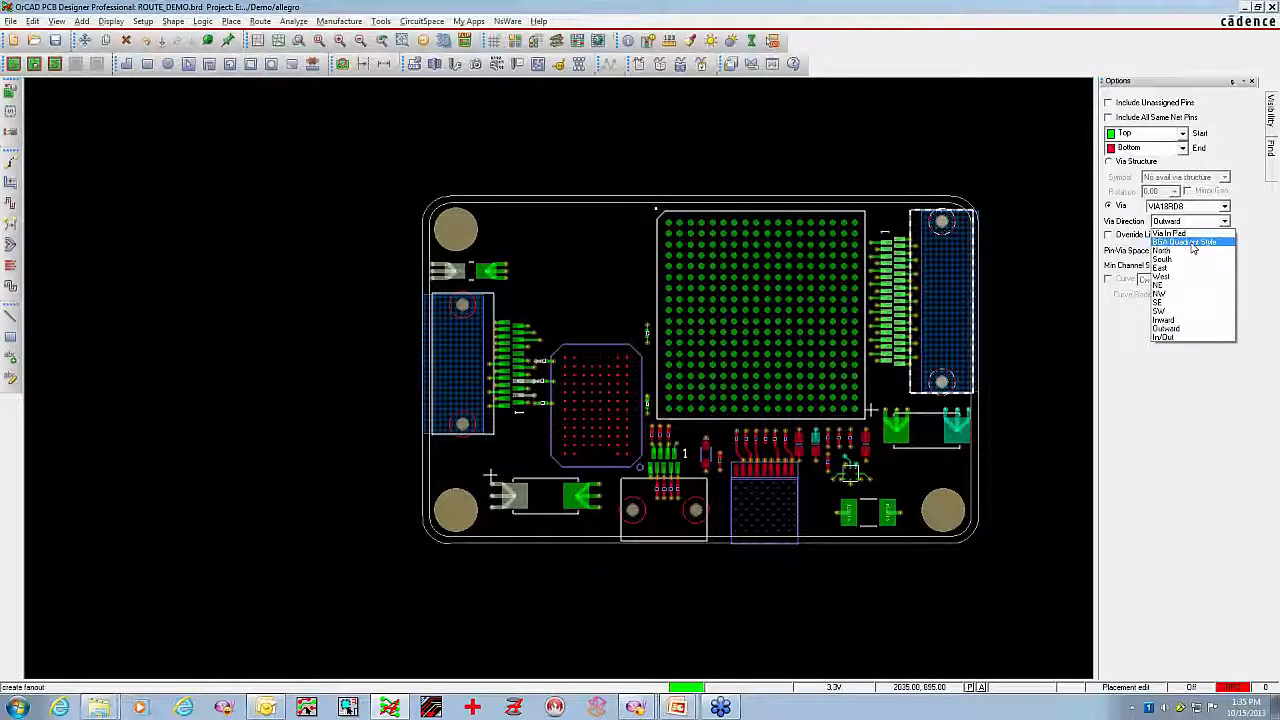
pyautogui.click(1192, 242)
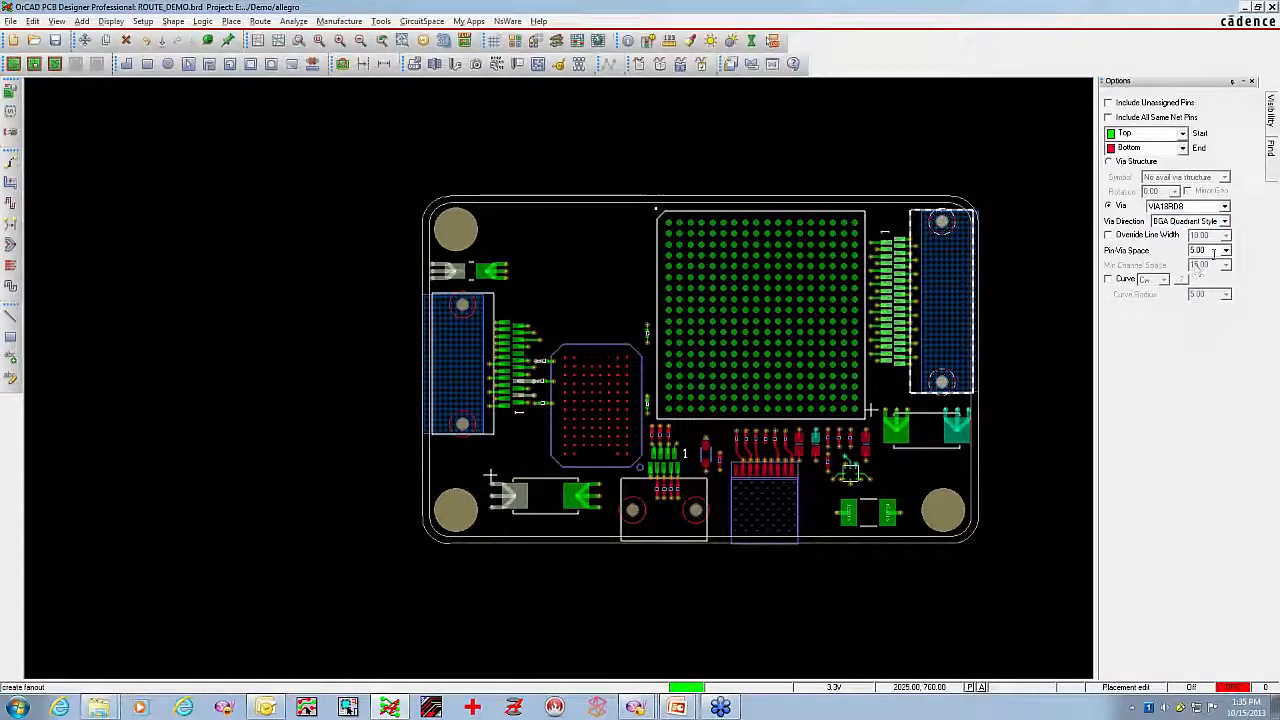
pyautogui.click(1226, 250)
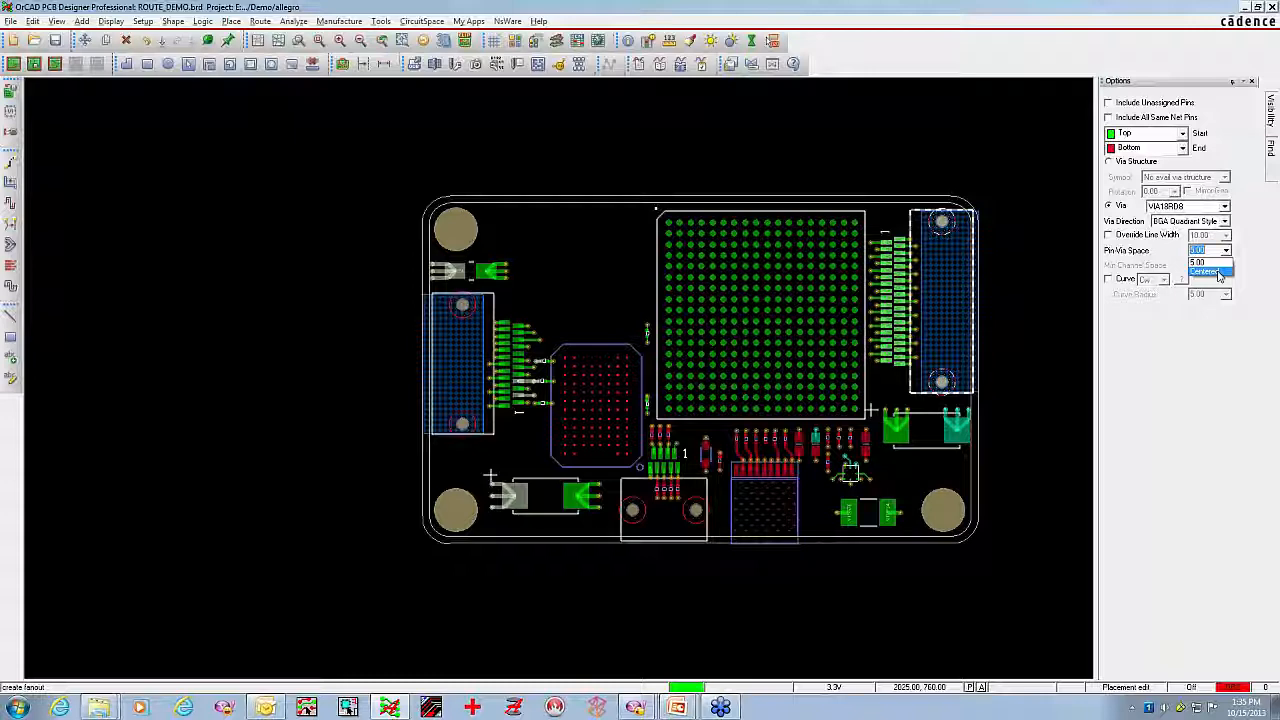
pyautogui.click(1217, 272)
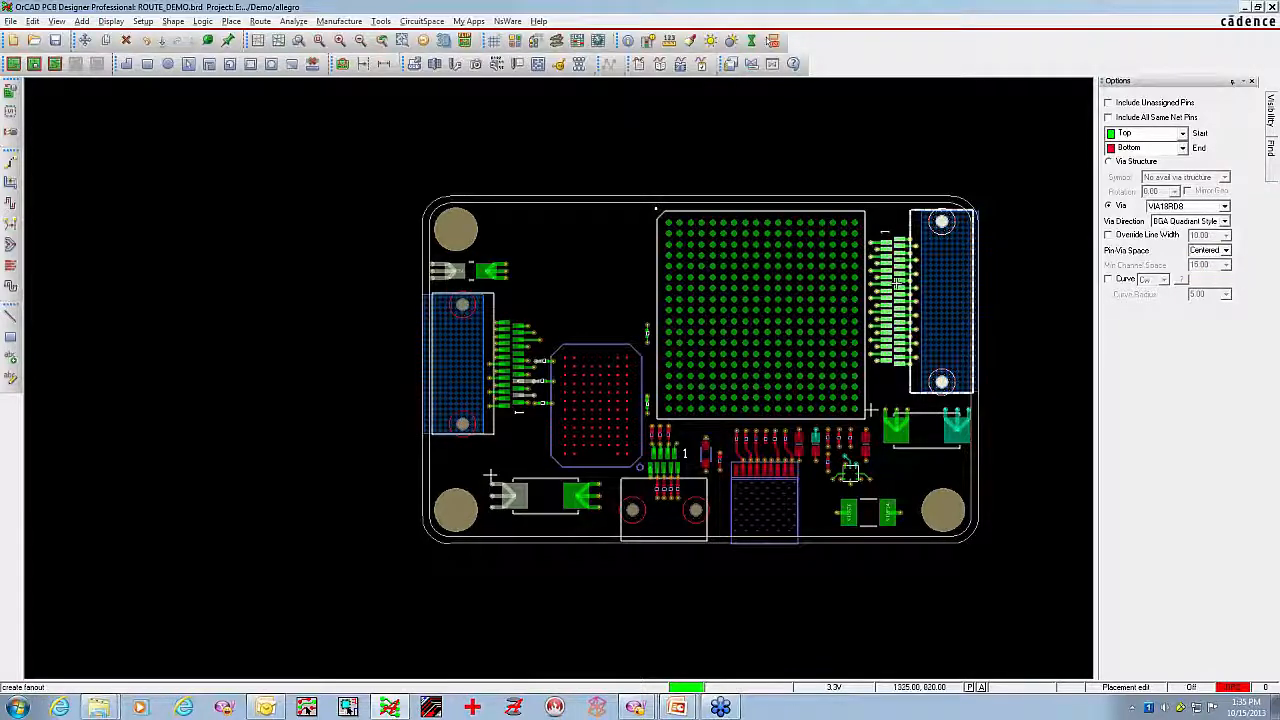
pyautogui.click(855, 252)
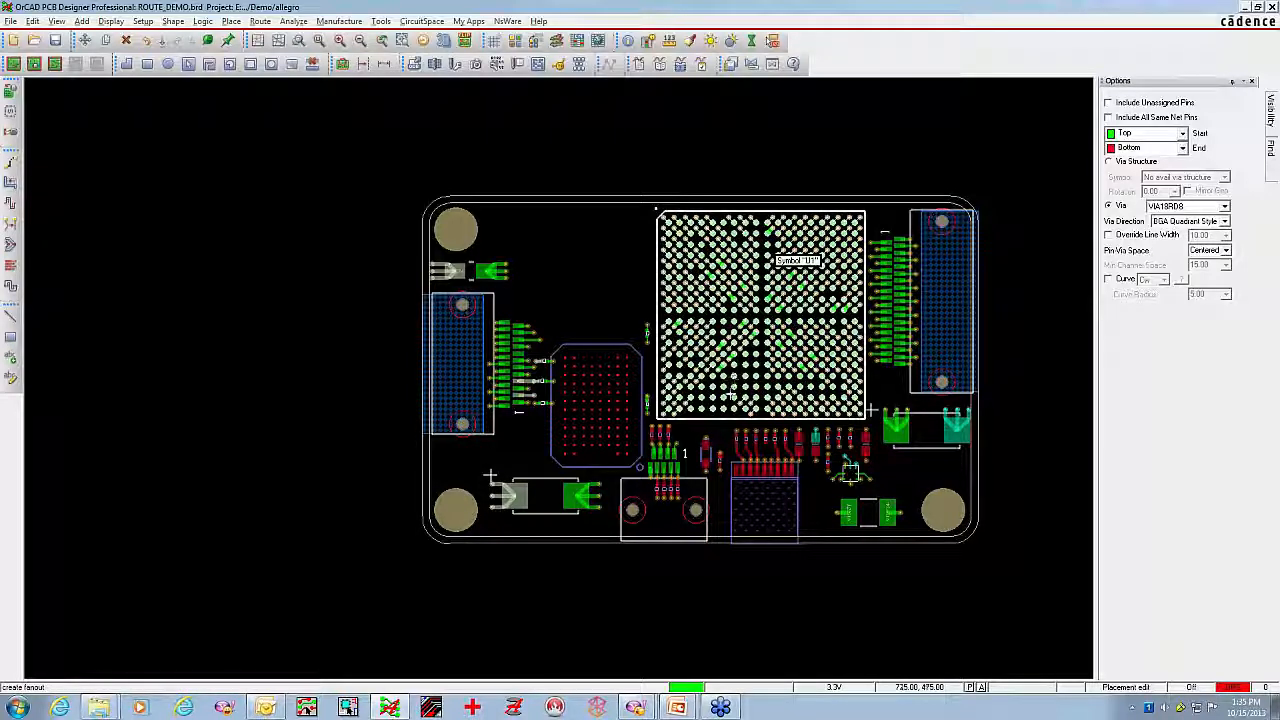
pyautogui.click(744, 362)
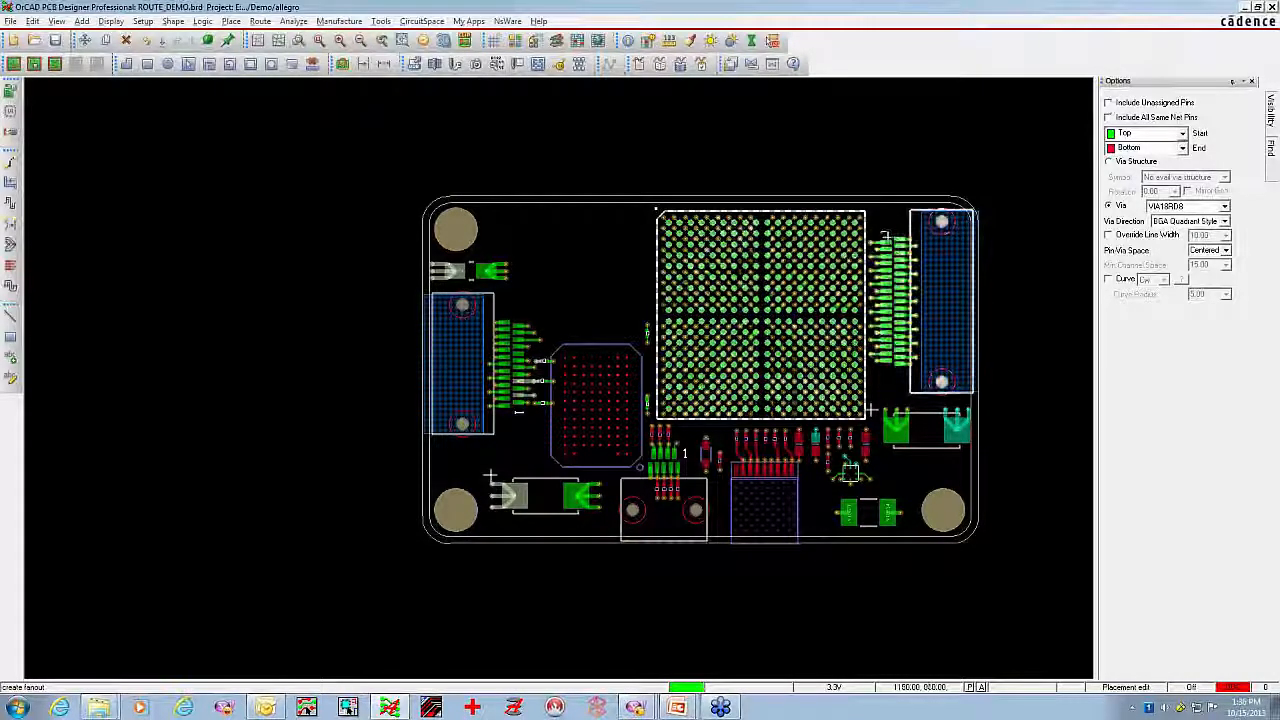
pyautogui.rightClick(876, 244)
pyautogui.click(874, 262)
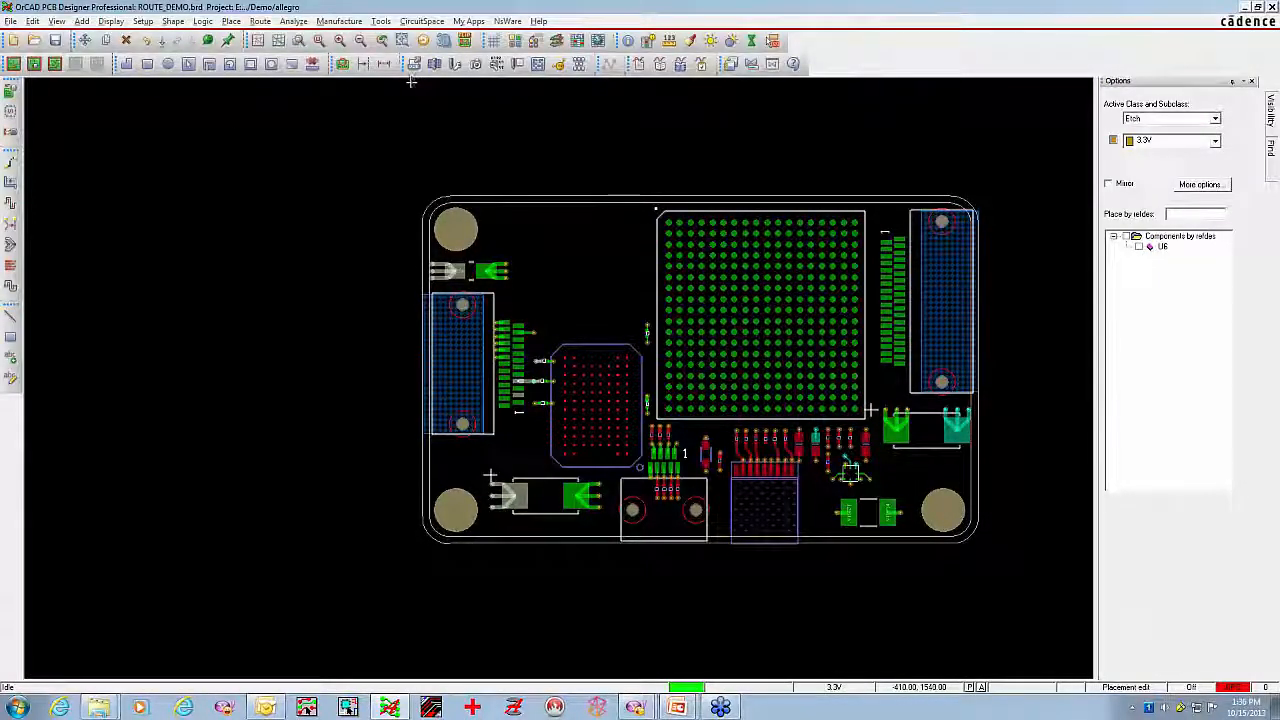
pyautogui.click(13, 281)
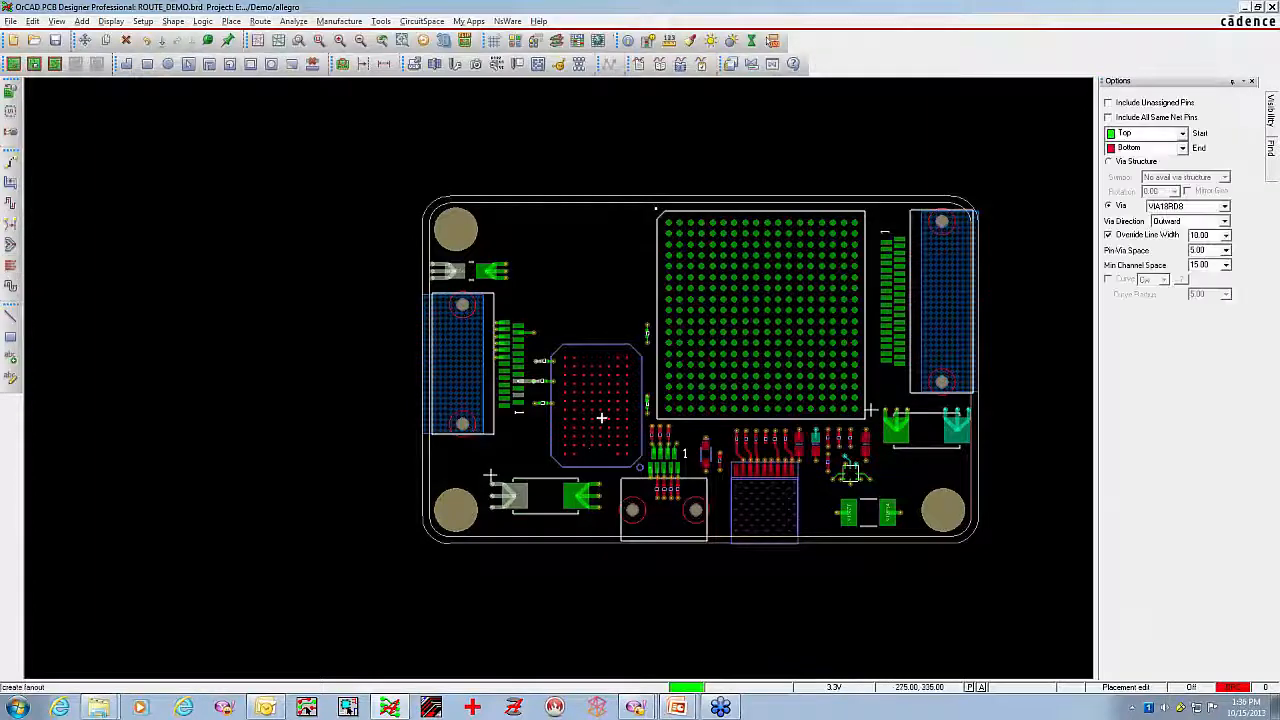
pyautogui.middleClick(481, 304)
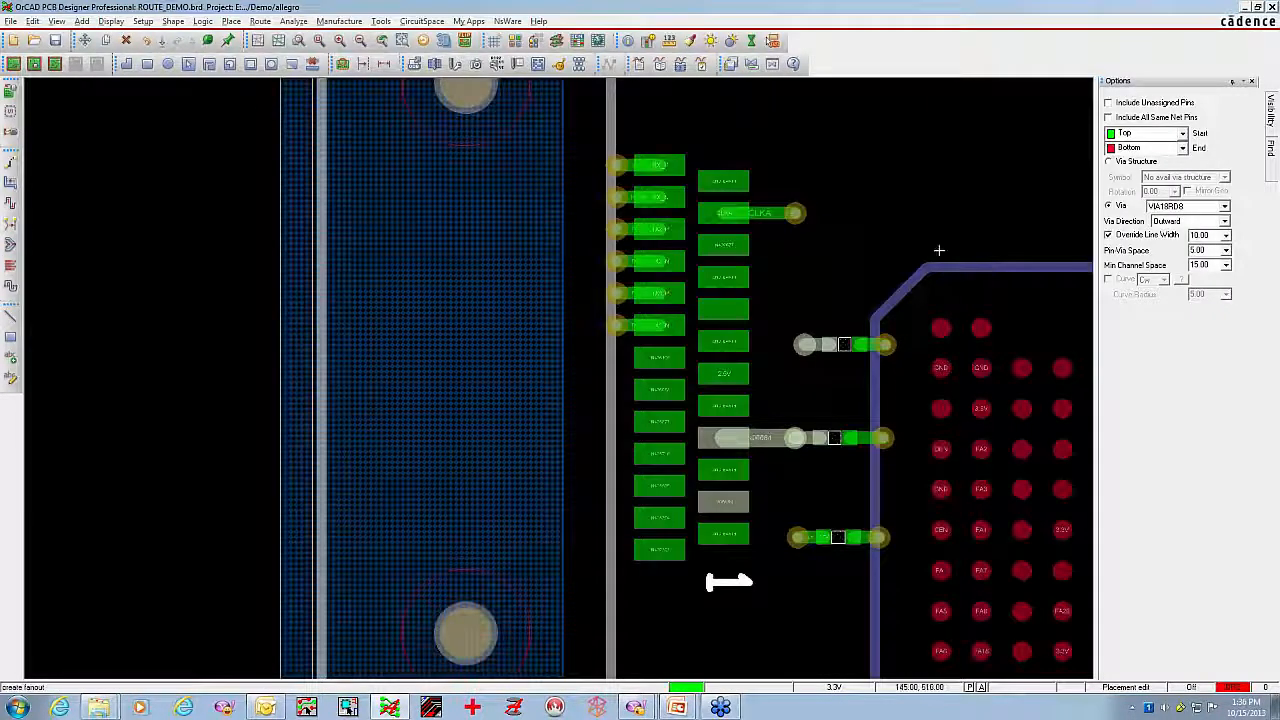
pyautogui.scroll(-3, 938, 249)
pyautogui.scroll(2, 939, 249)
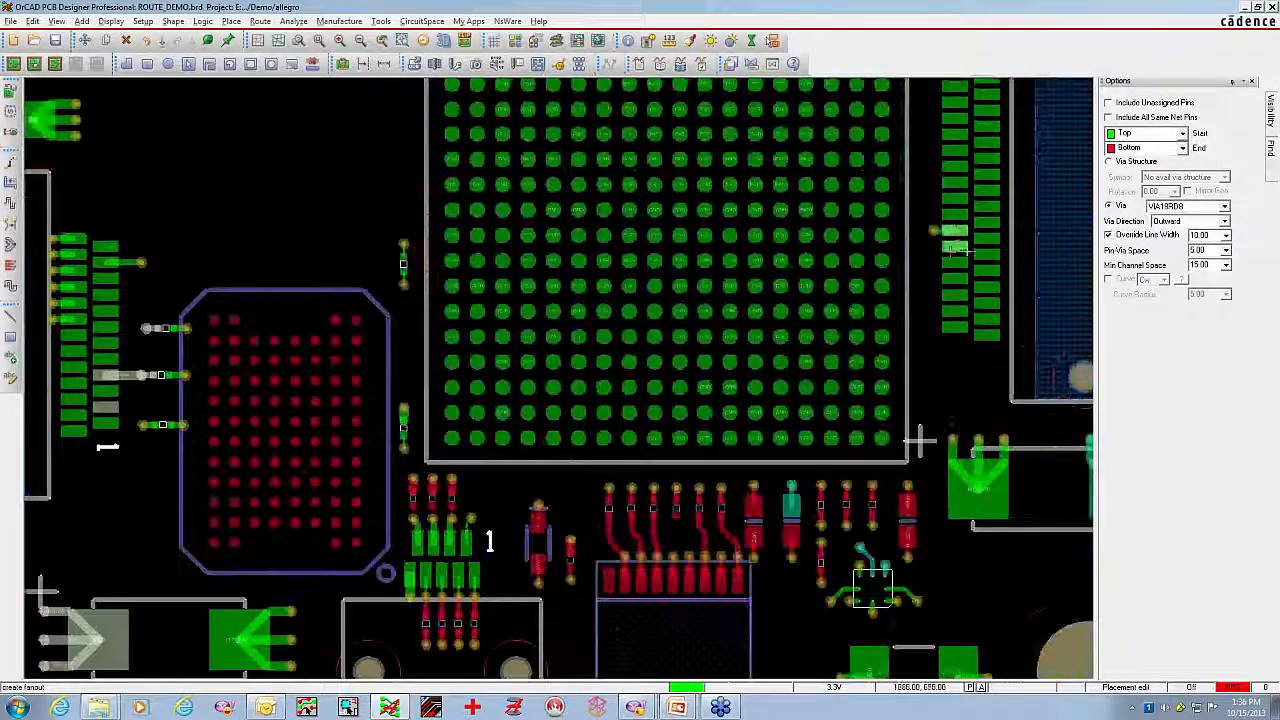
pyautogui.rightClick(946, 254)
pyautogui.click(967, 271)
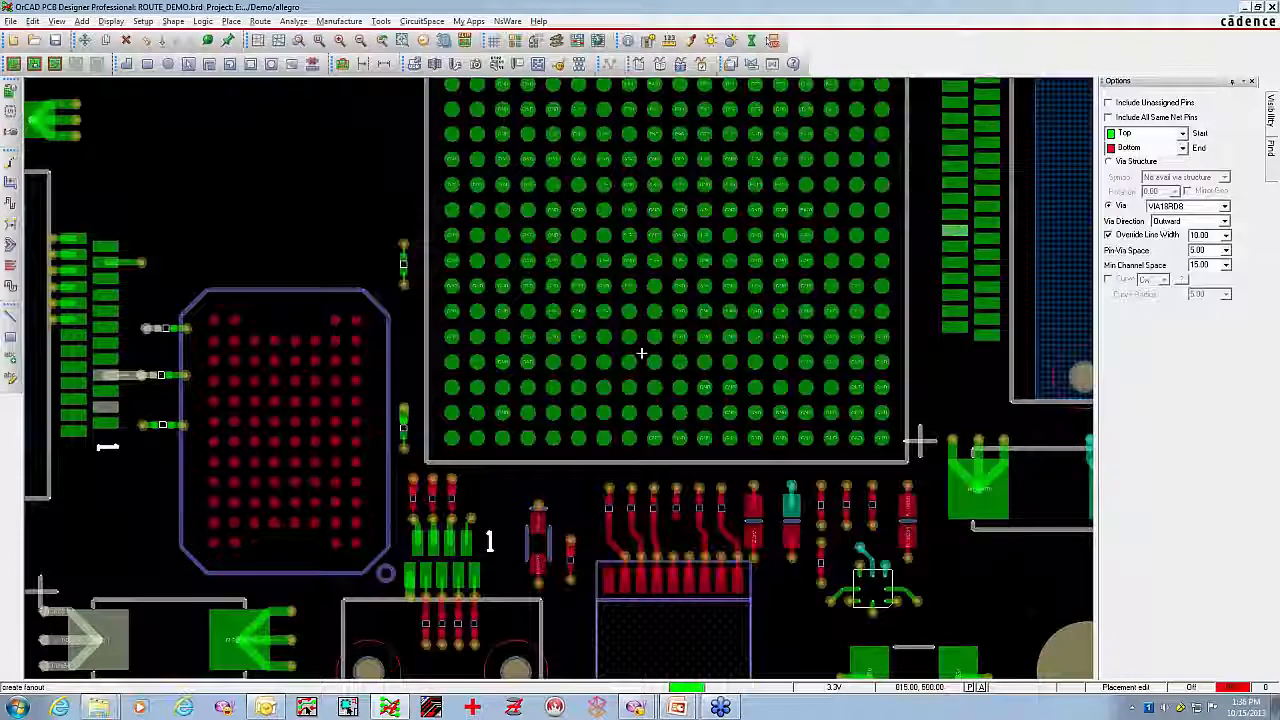
pyautogui.moveTo(149, 357); pyautogui.dragTo(640, 346, button='middle')
pyautogui.rightClick(687, 229)
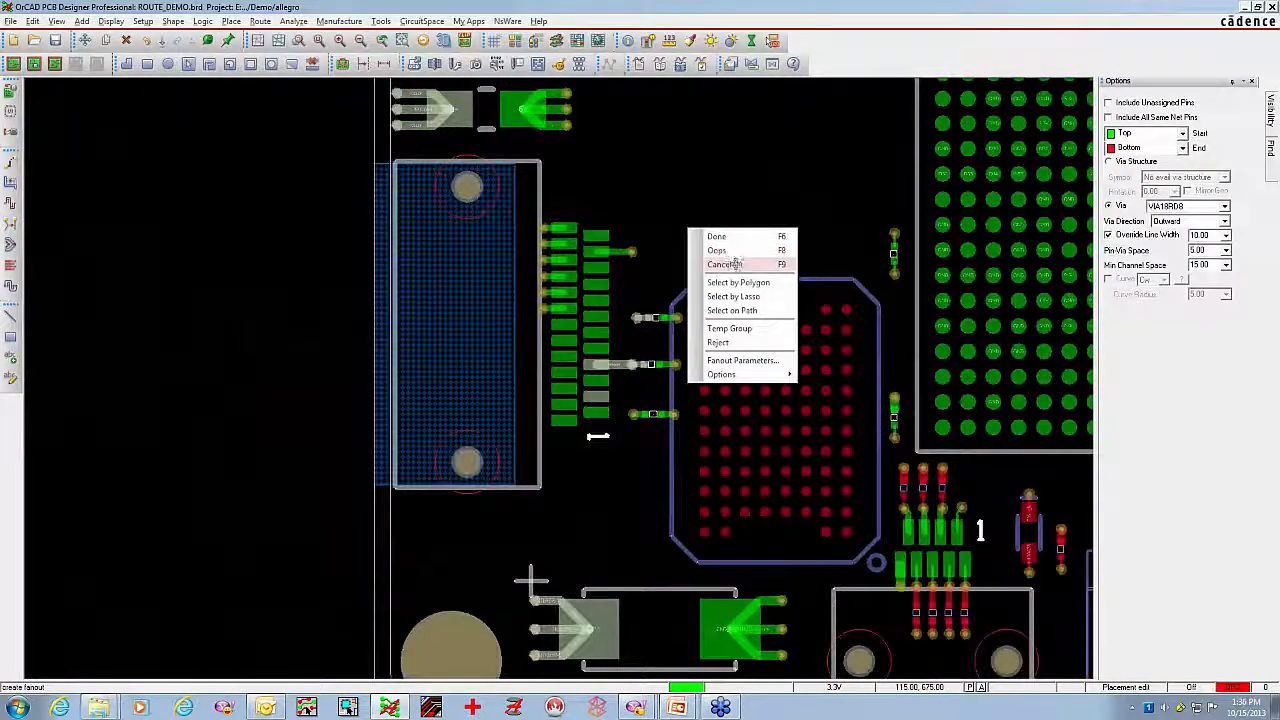
pyautogui.click(735, 264)
# Create outward VIA18RD8 fanouts for the remaining pins in both columns of the left connector
pyautogui.click(11, 266)
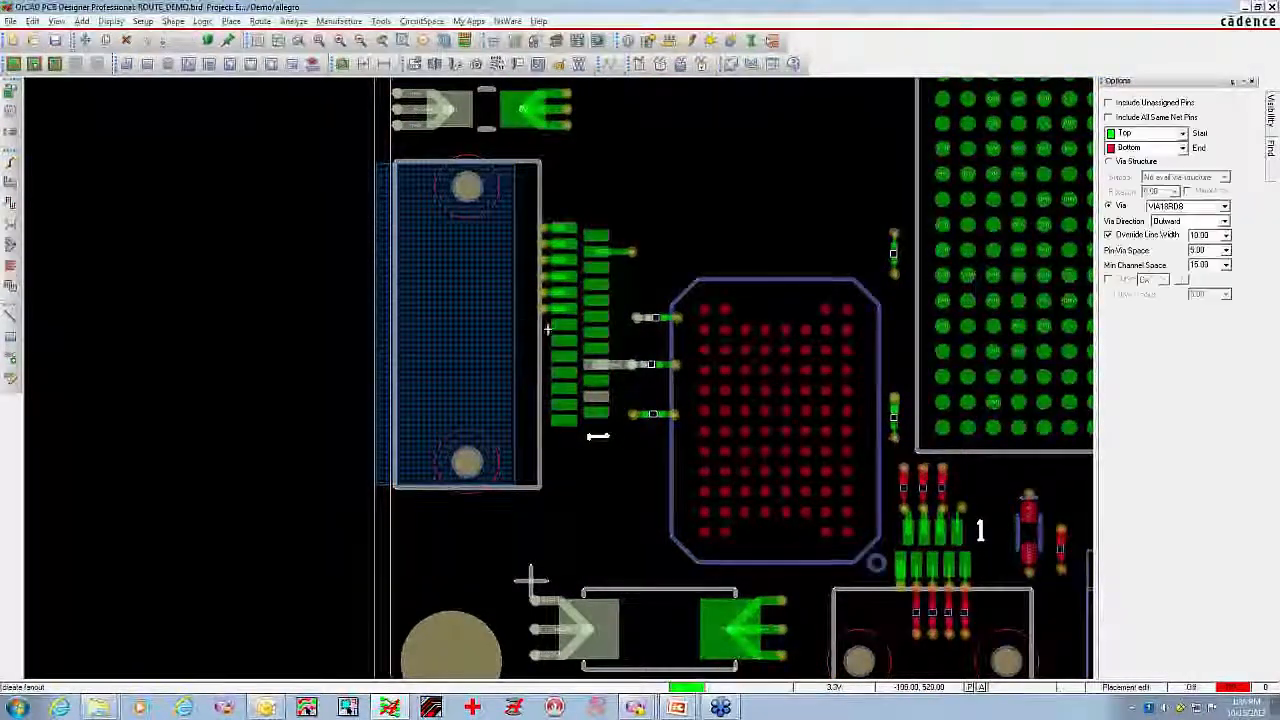
pyautogui.click(563, 356)
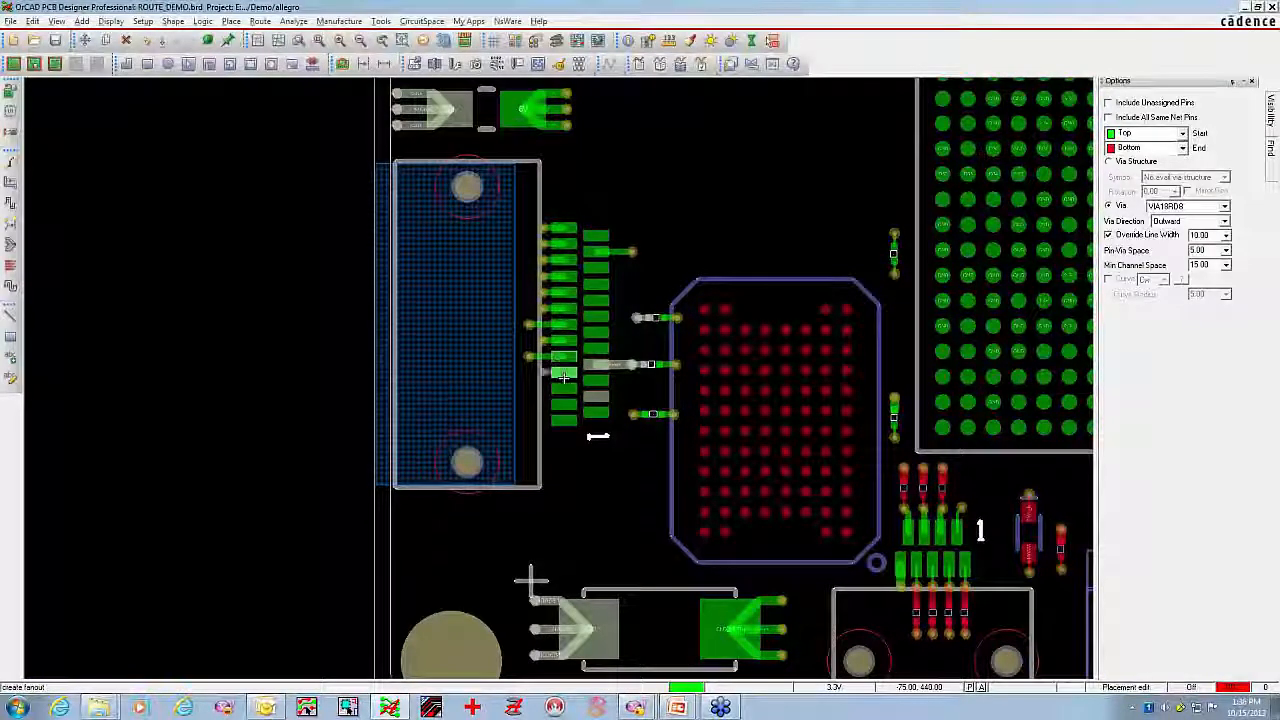
pyautogui.click(564, 419)
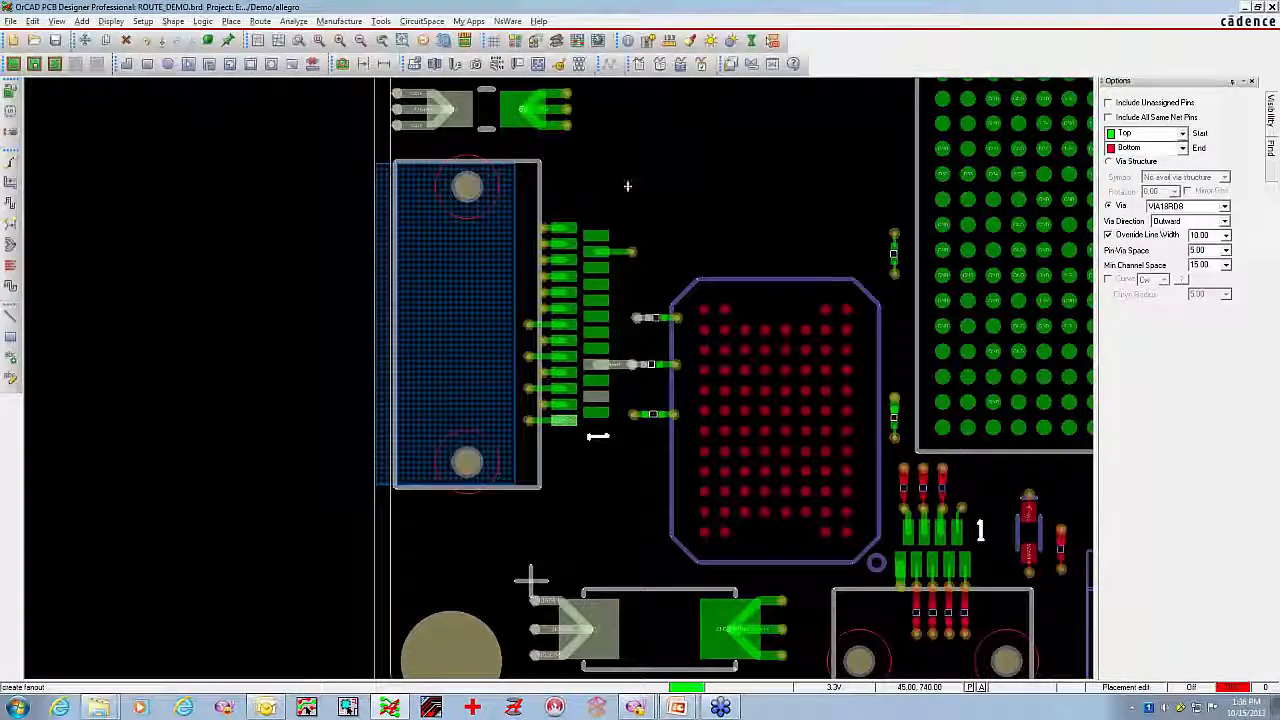
pyautogui.moveTo(623, 429); pyautogui.dragTo(624, 430)
# Allow symbols in the fanout selection filter and create outward fanouts for the entire right-hand connector
pyautogui.moveTo(714, 231); pyautogui.dragTo(740, 249, button='middle')
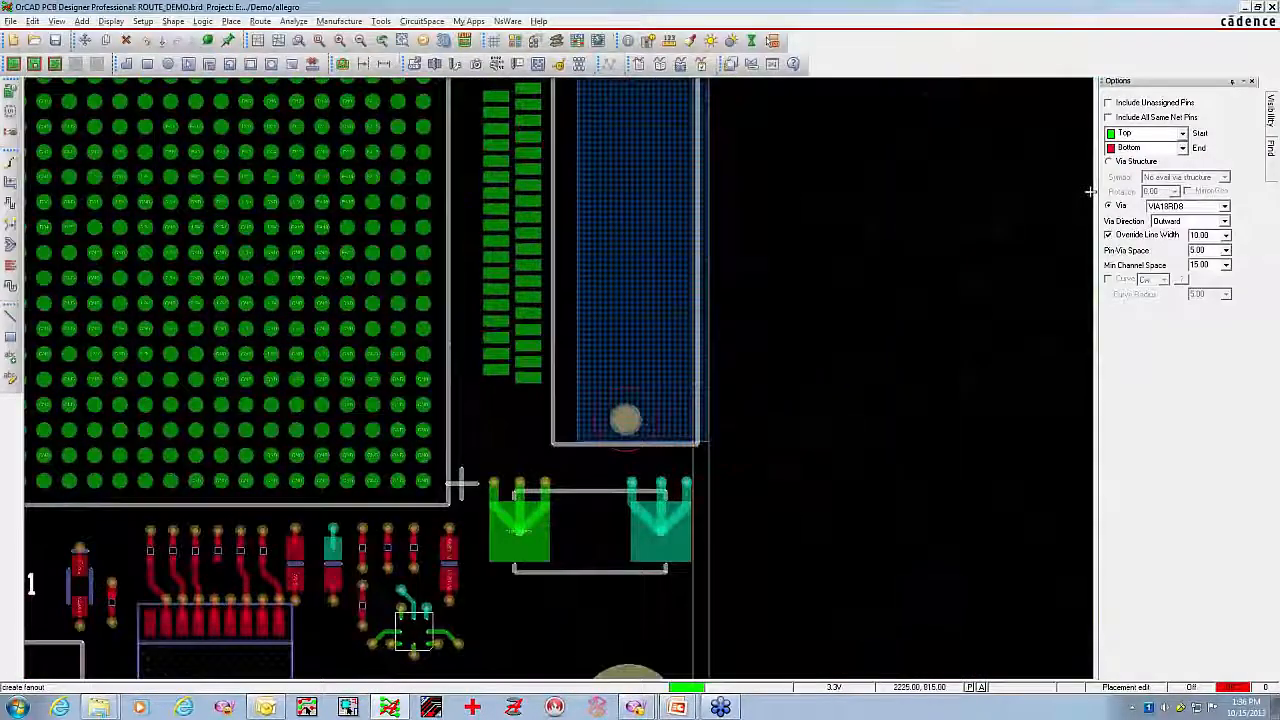
pyautogui.click(1271, 150)
pyautogui.click(1134, 155)
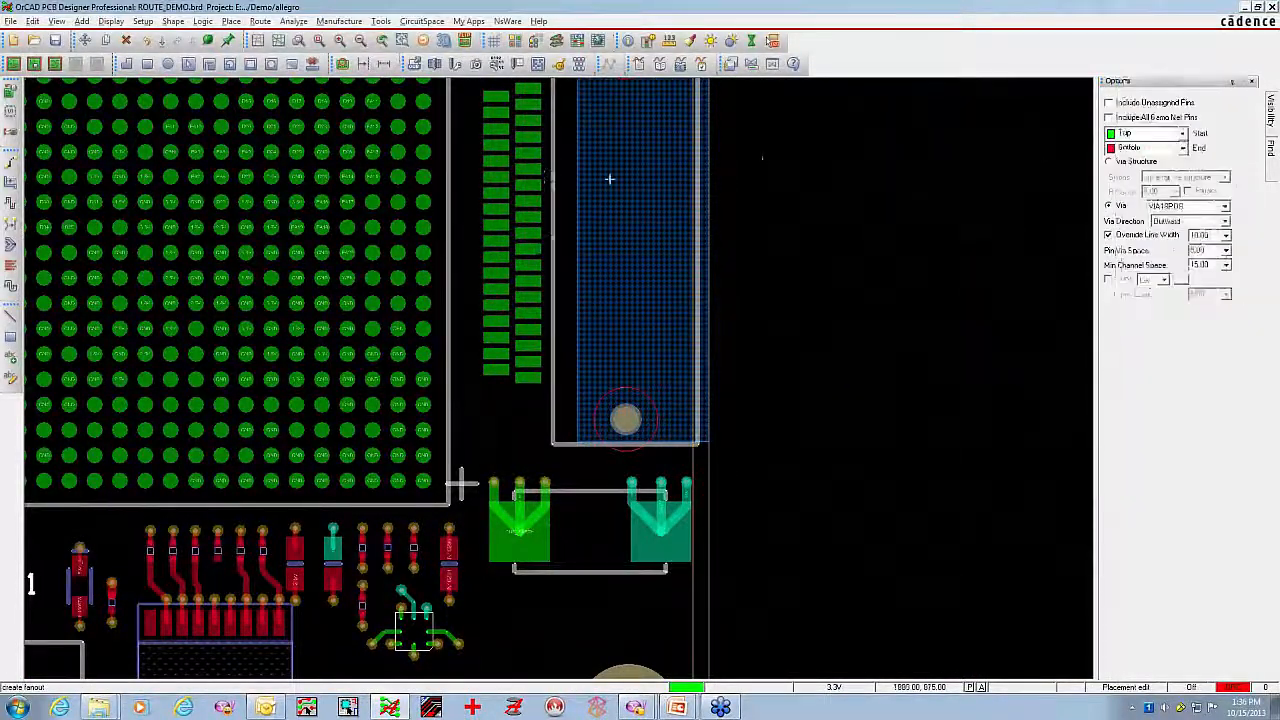
pyautogui.click(525, 184)
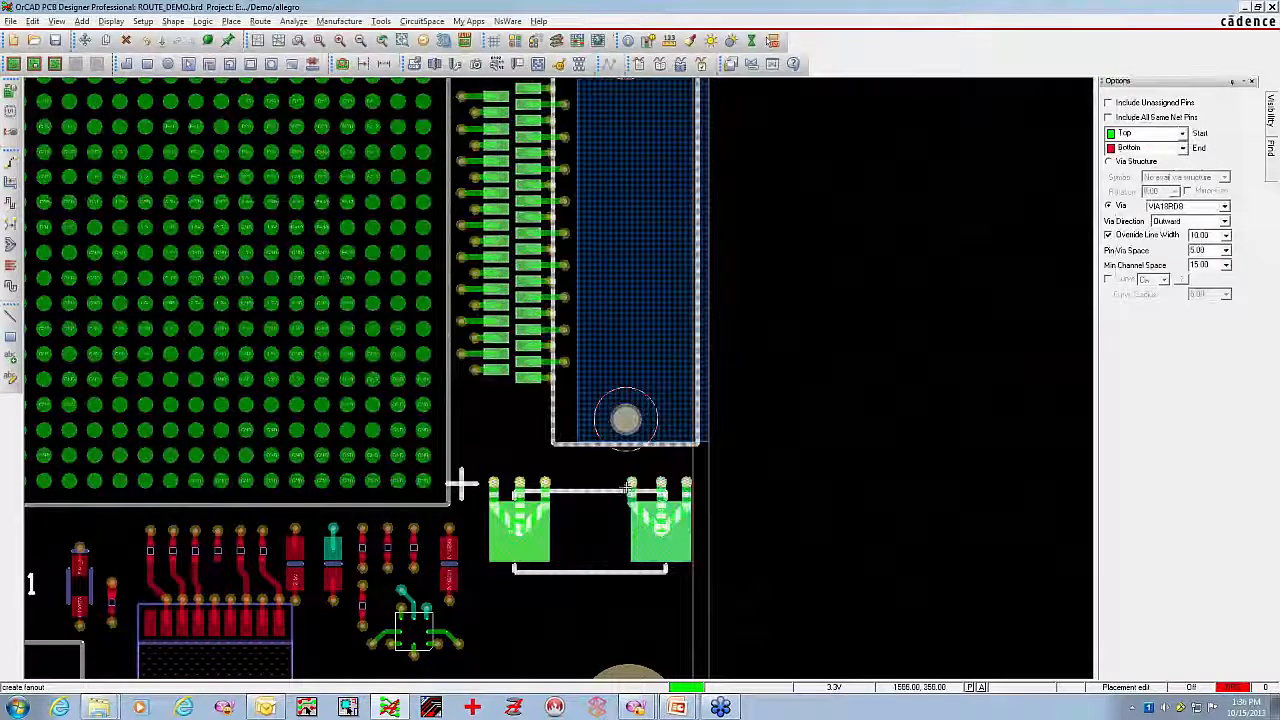
# Fan out the large BGA without line width override, using Centered pin-via spacing and BGA Quadrant Style via direction
pyautogui.click(1109, 235)
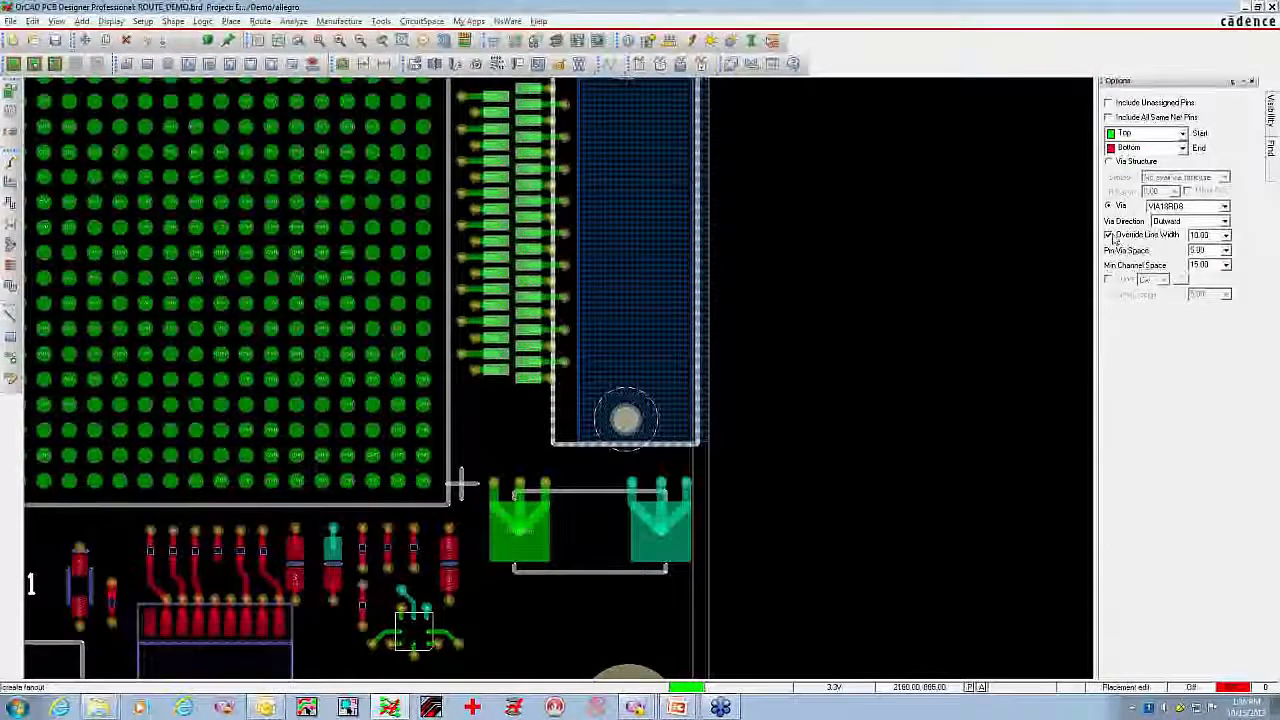
pyautogui.click(1226, 249)
pyautogui.click(1206, 276)
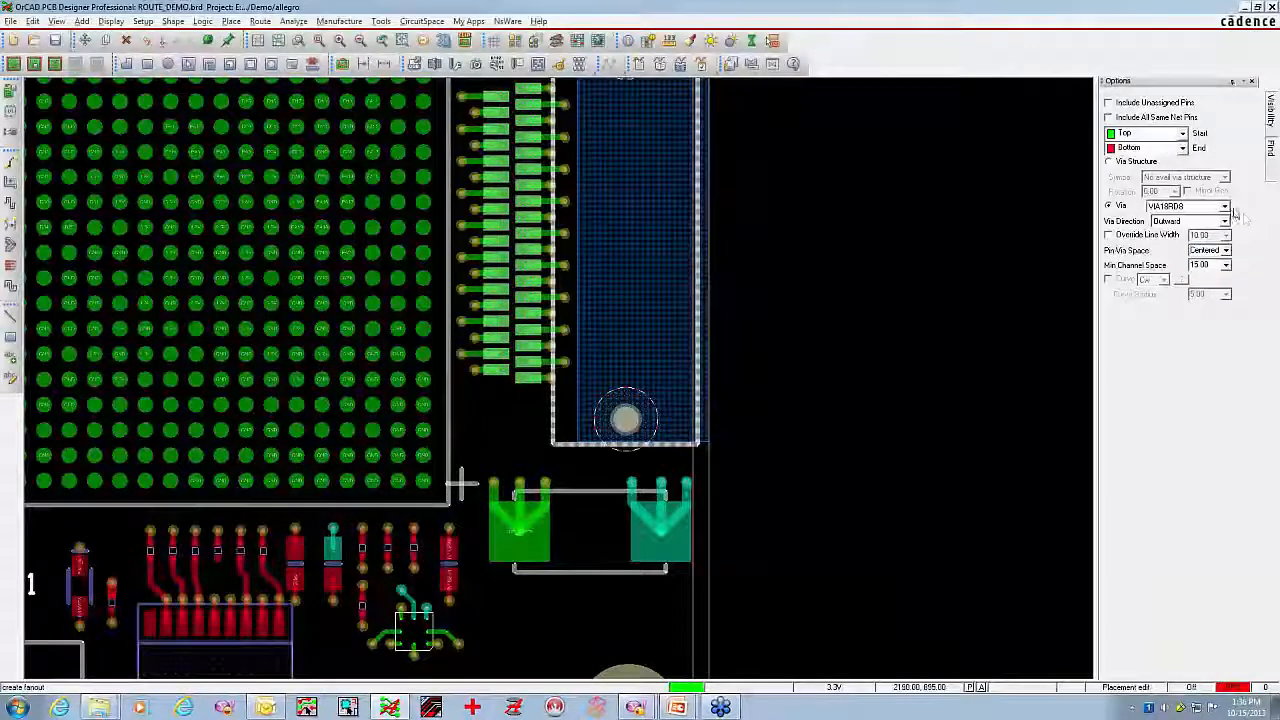
pyautogui.click(1224, 220)
pyautogui.click(1207, 243)
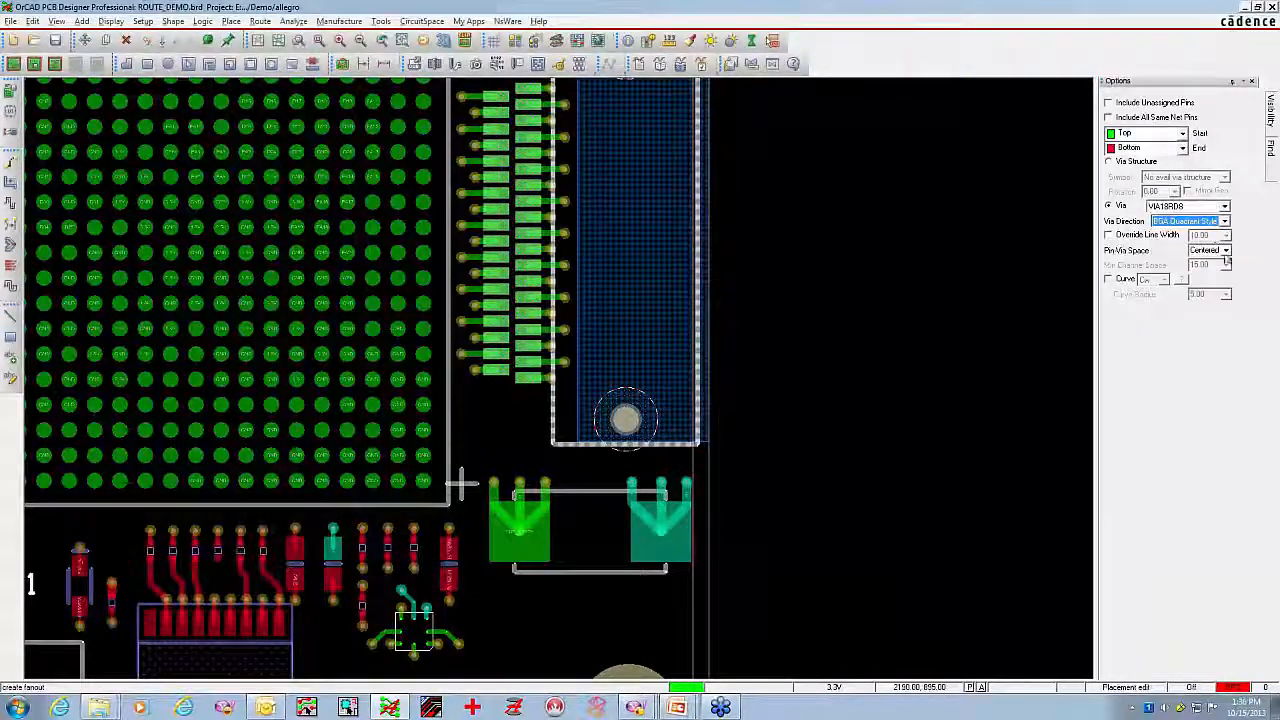
pyautogui.click(326, 280)
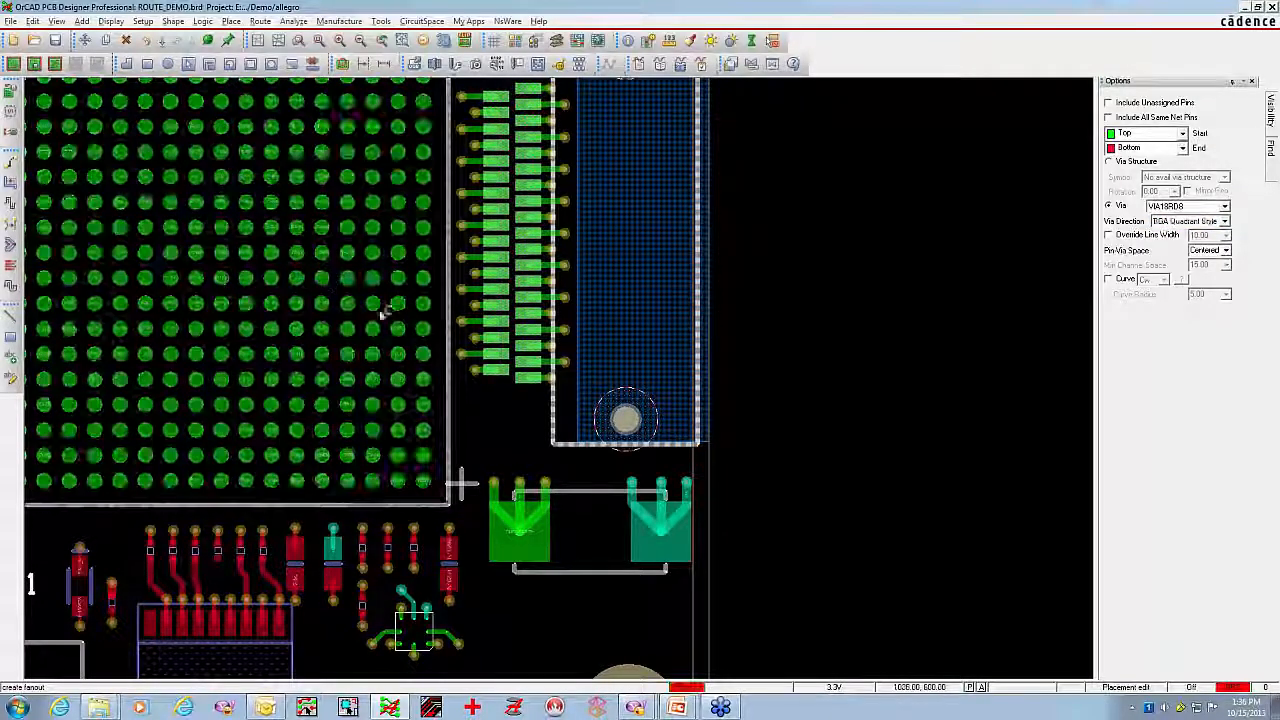
# Create BGA Quadrant Style fanouts for the smaller bottom-side BGA and finish the fanout command
pyautogui.moveTo(444, 349); pyautogui.dragTo(956, 381, button='middle')
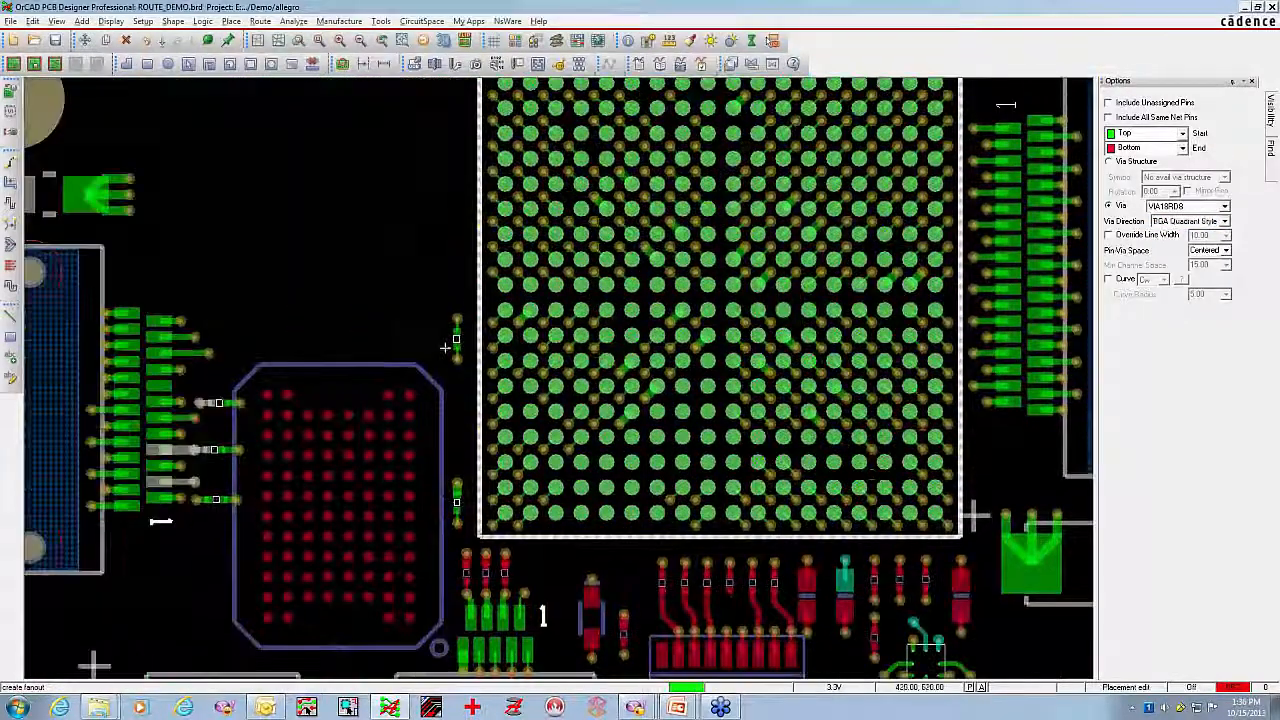
pyautogui.click(410, 433)
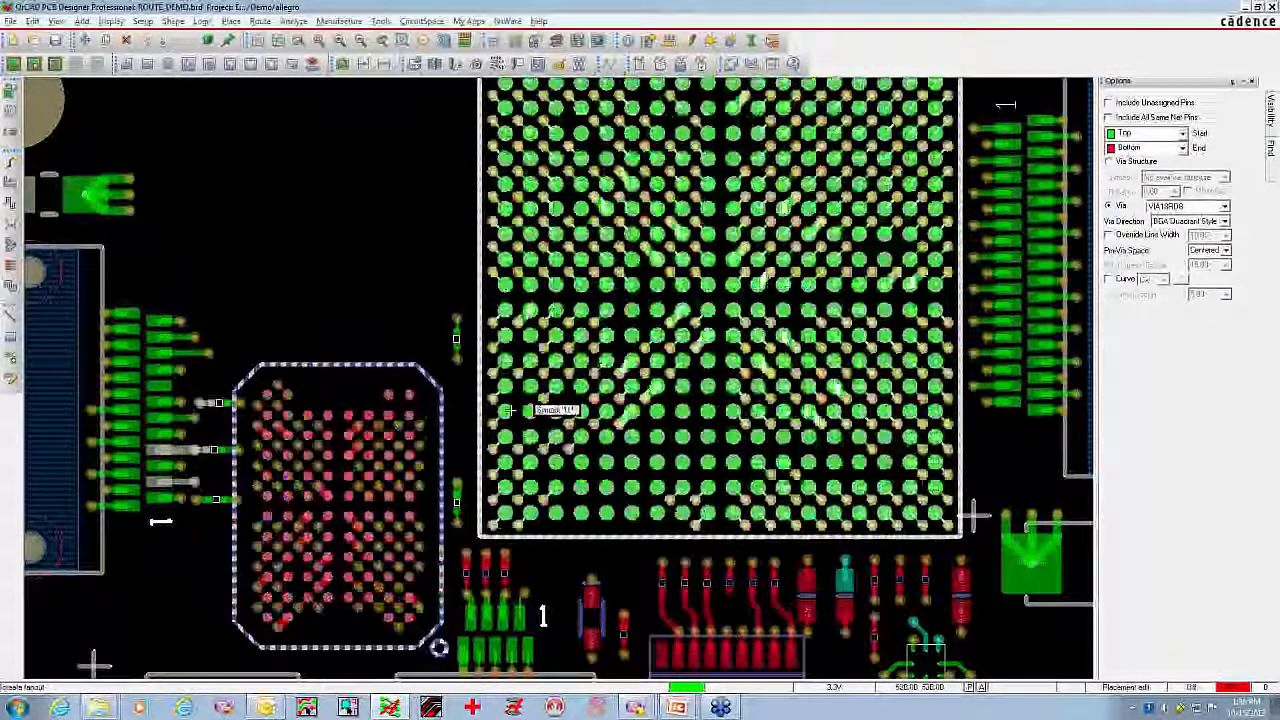
pyautogui.click(508, 410)
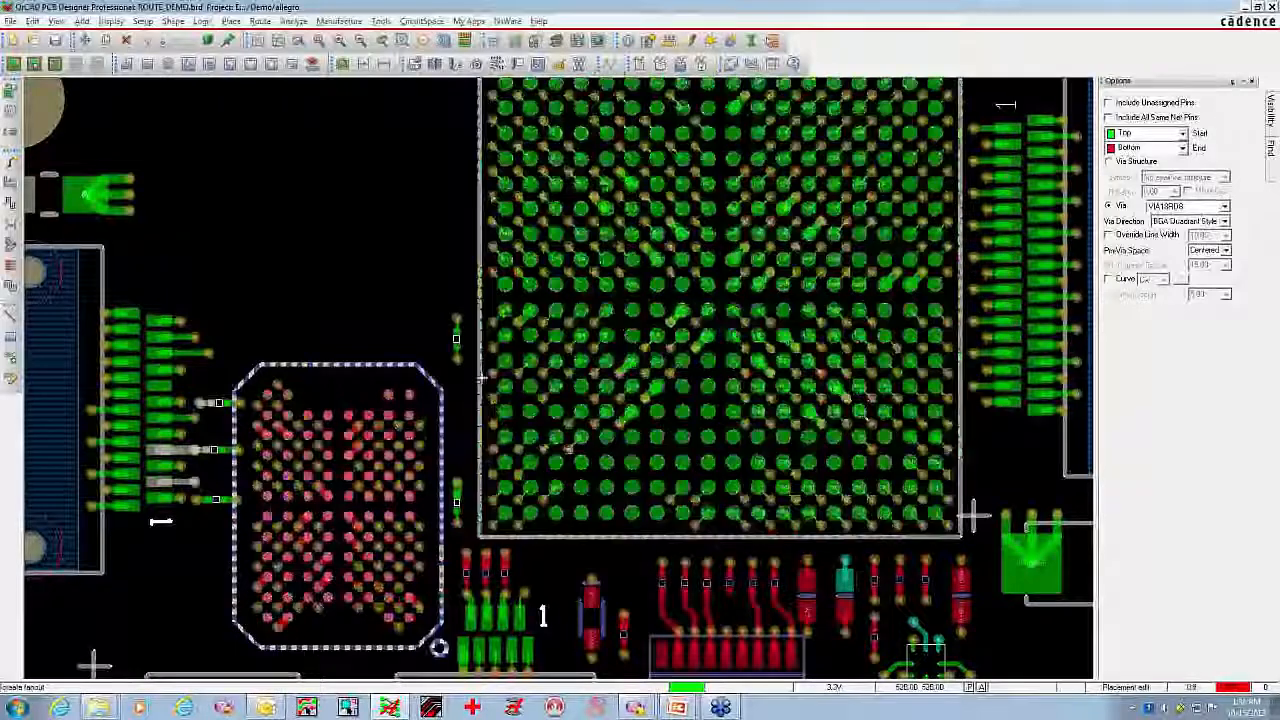
pyautogui.rightClick(374, 266)
pyautogui.click(383, 273)
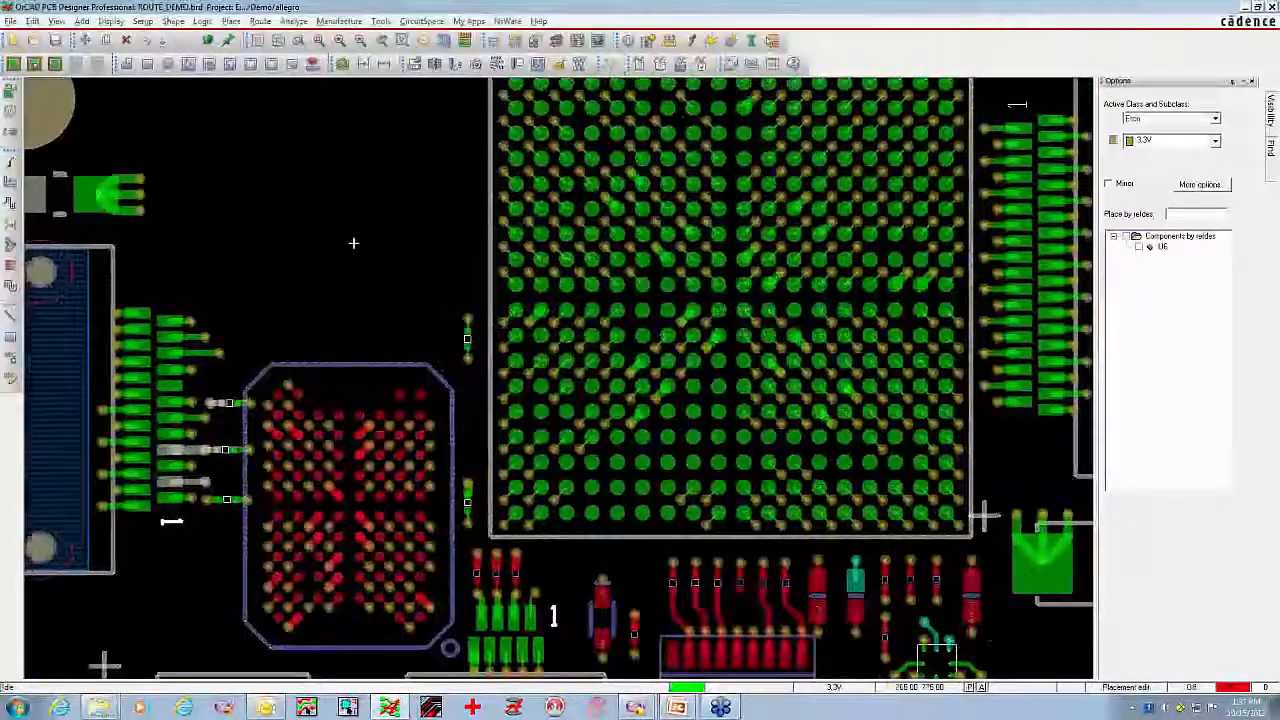
# Place component U6 in the empty board area between the upper-left mounting hole and the large BGA
pyautogui.moveTo(354, 243); pyautogui.dragTo(377, 254, button='middle')
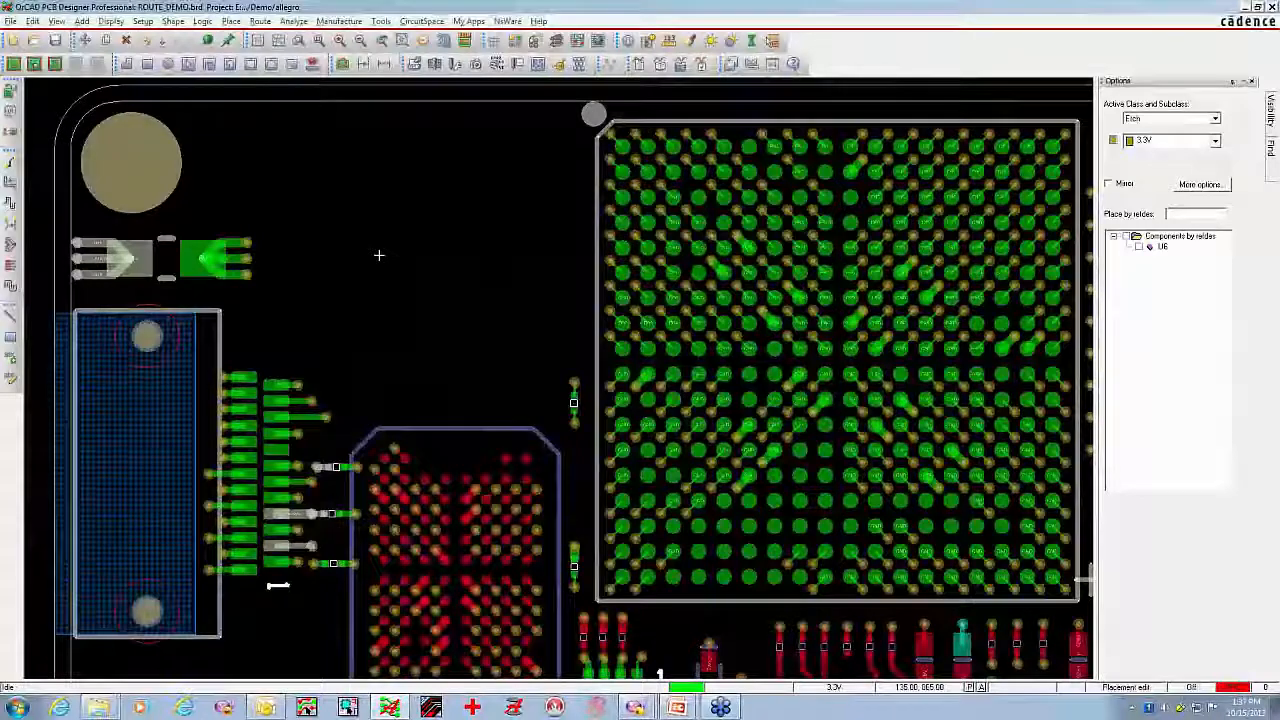
pyautogui.click(1138, 247)
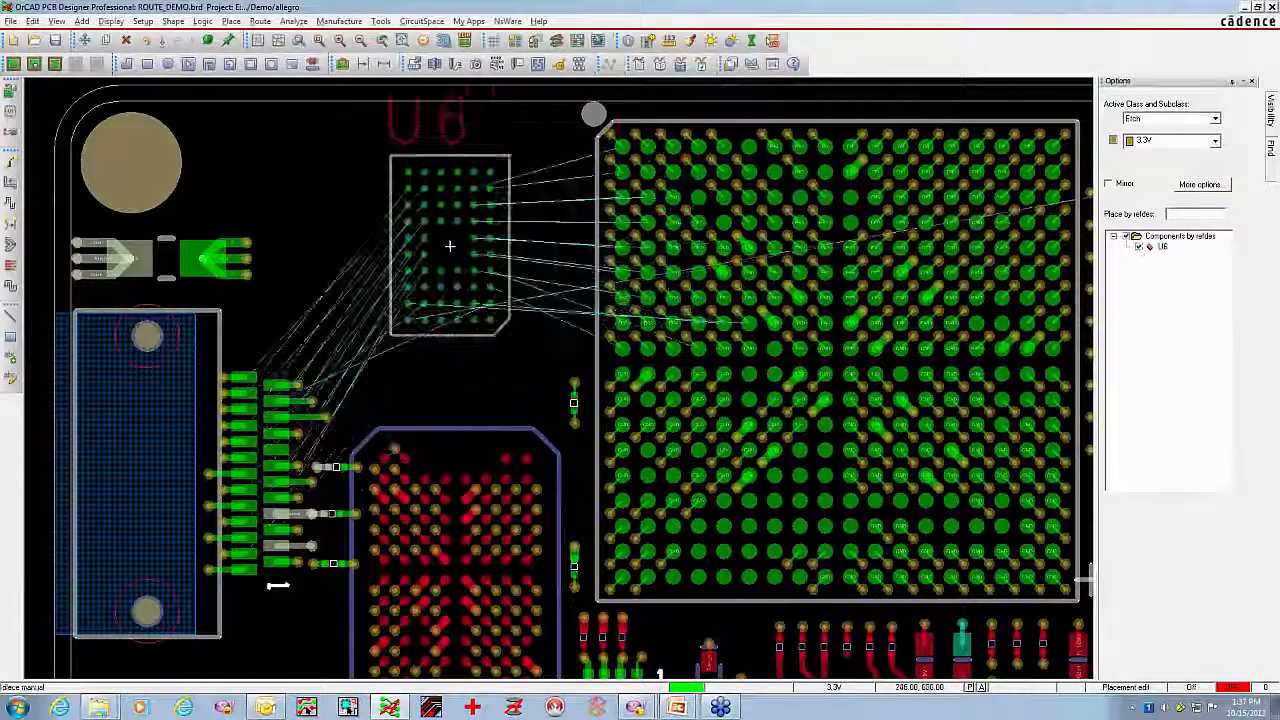
pyautogui.click(470, 252)
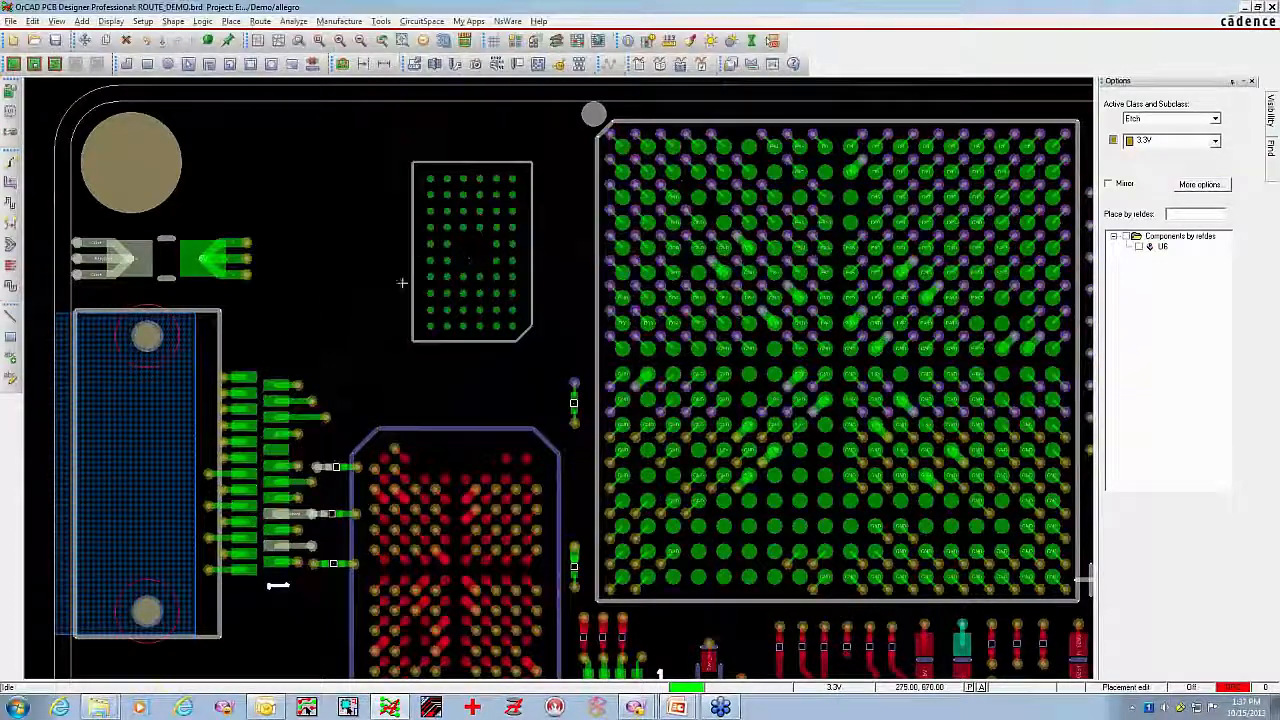
# Try to fan out U6 with VIA18RD8 vias in BGA Quadrant Style, inspect the via clearances up close and cancel the fanout
pyautogui.click(10, 265)
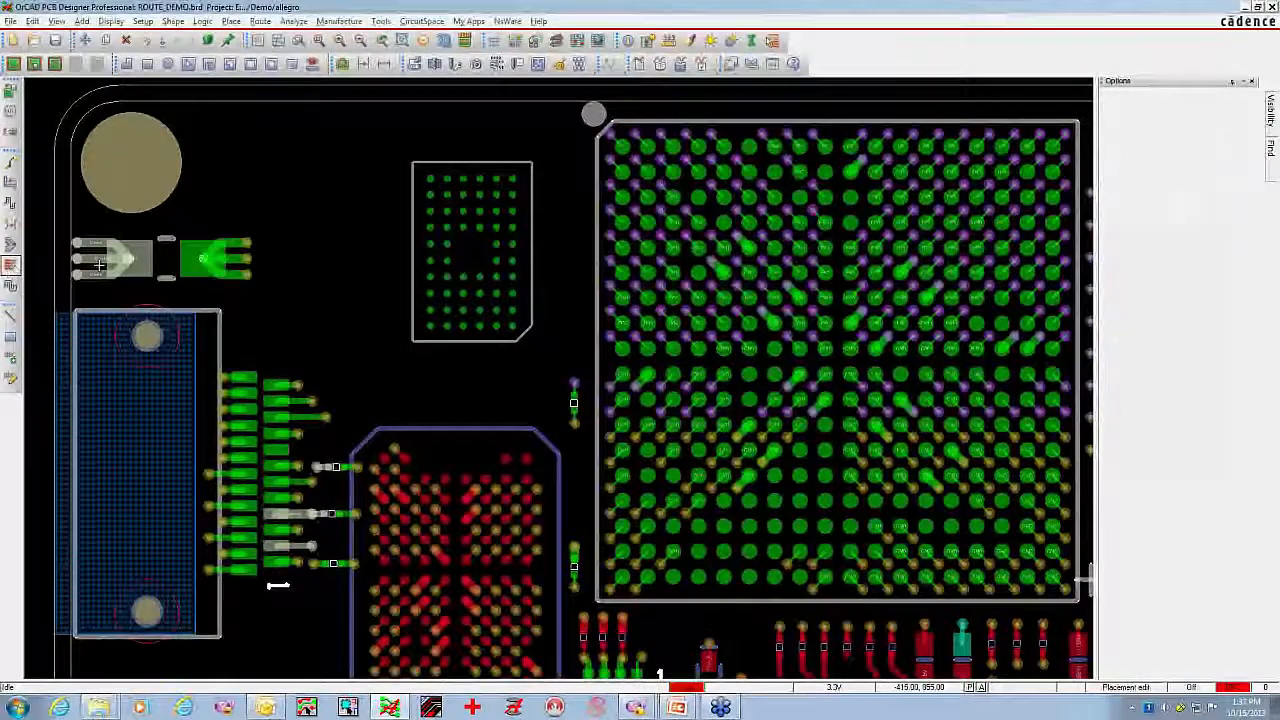
pyautogui.click(510, 229)
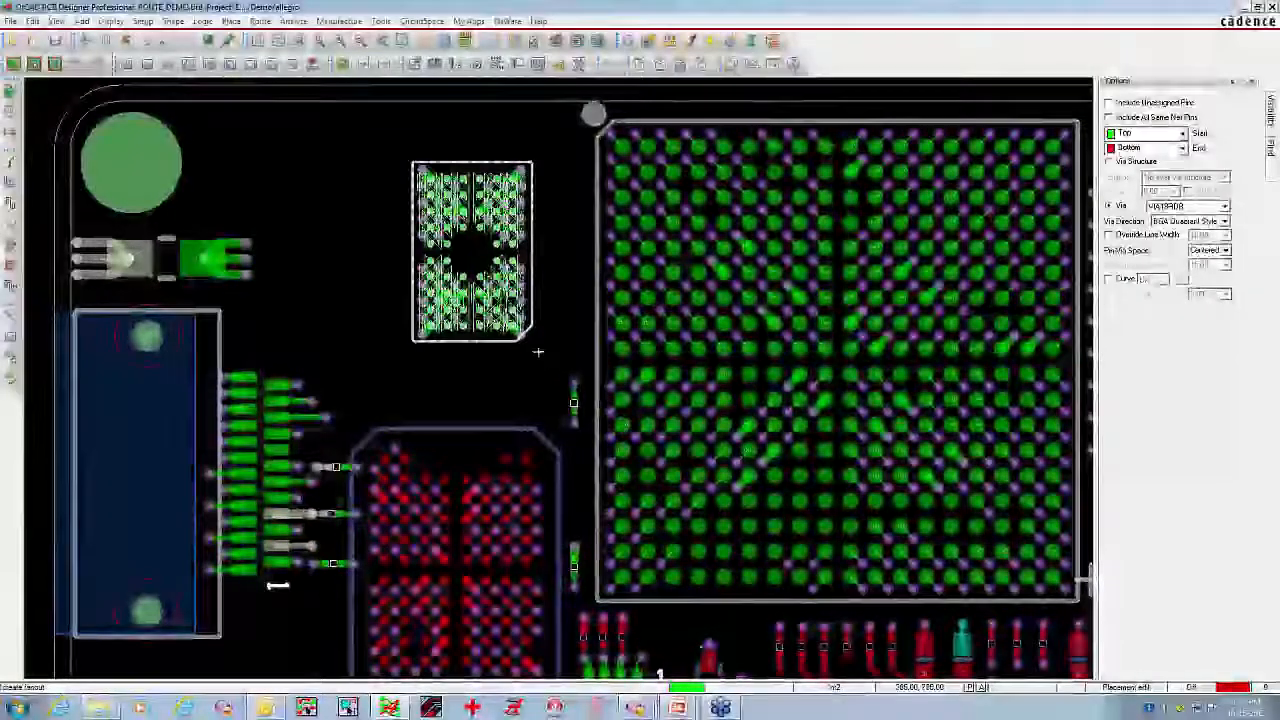
pyautogui.middleClick(537, 343)
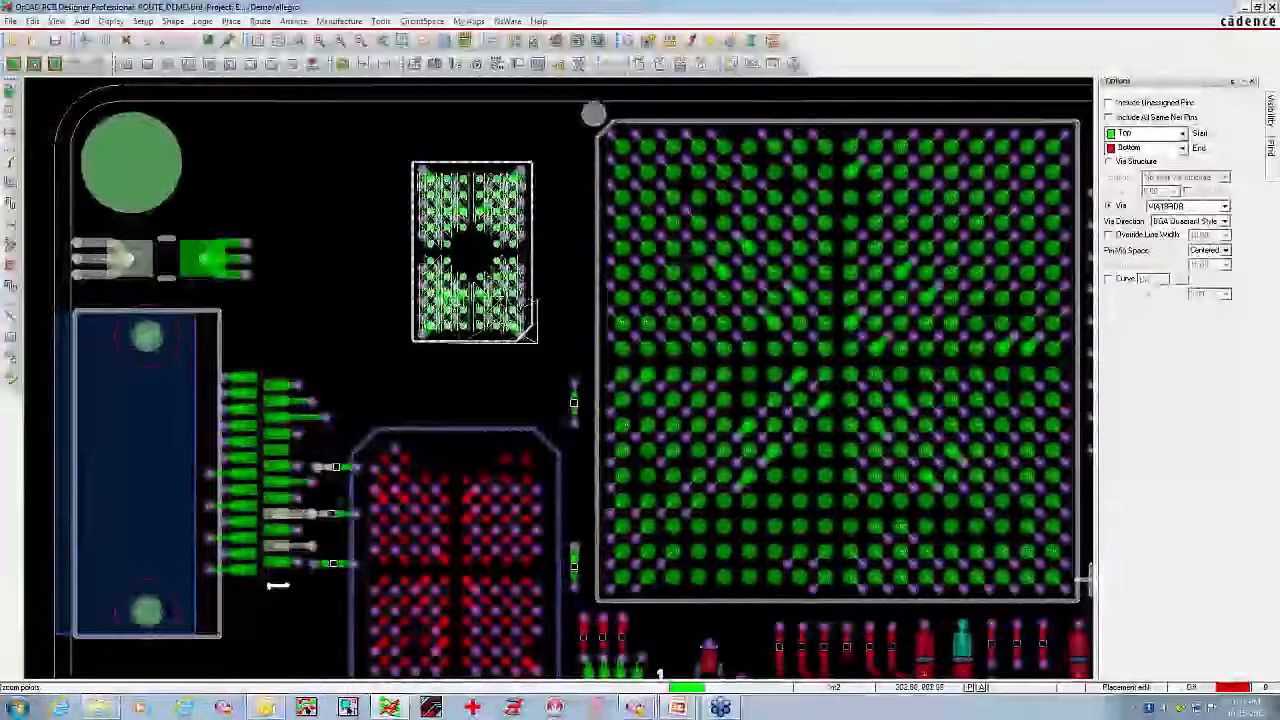
pyautogui.click(371, 251)
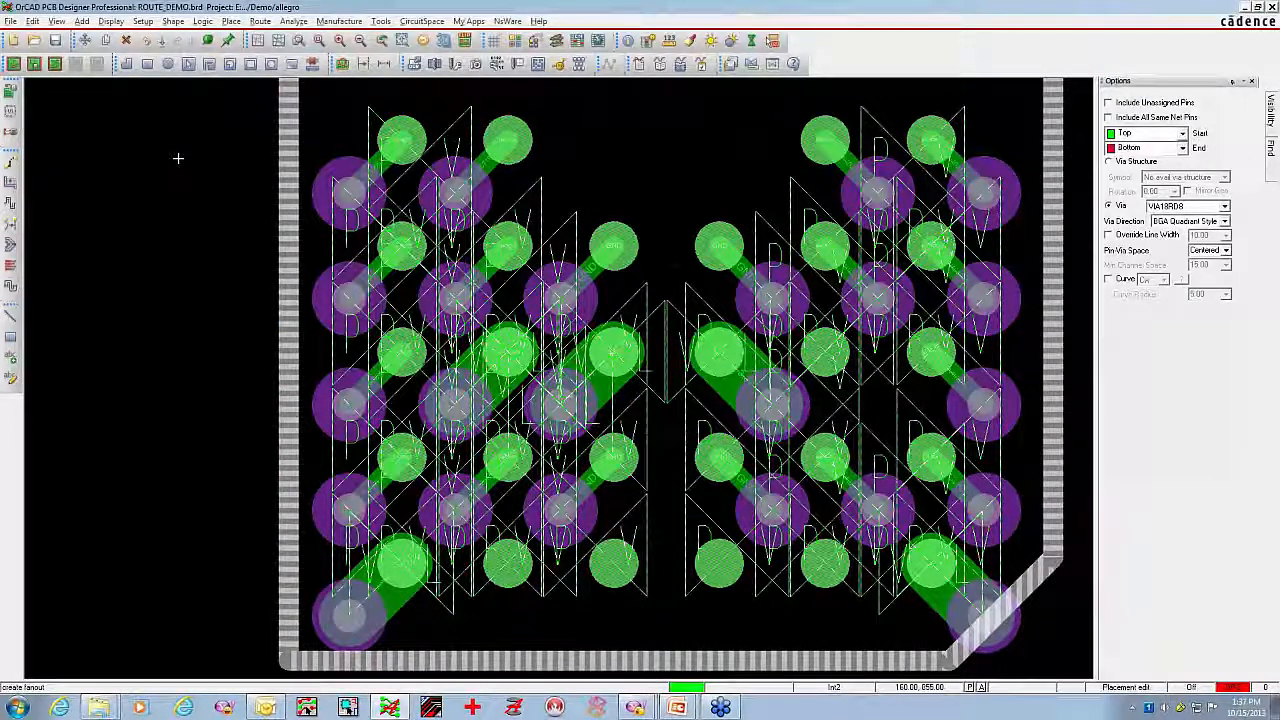
pyautogui.scroll(-2, 270, 205)
pyautogui.scroll(-1, 270, 205)
pyautogui.moveTo(270, 205); pyautogui.dragTo(280, 200, button='middle')
pyautogui.rightClick(249, 196)
pyautogui.click(286, 233)
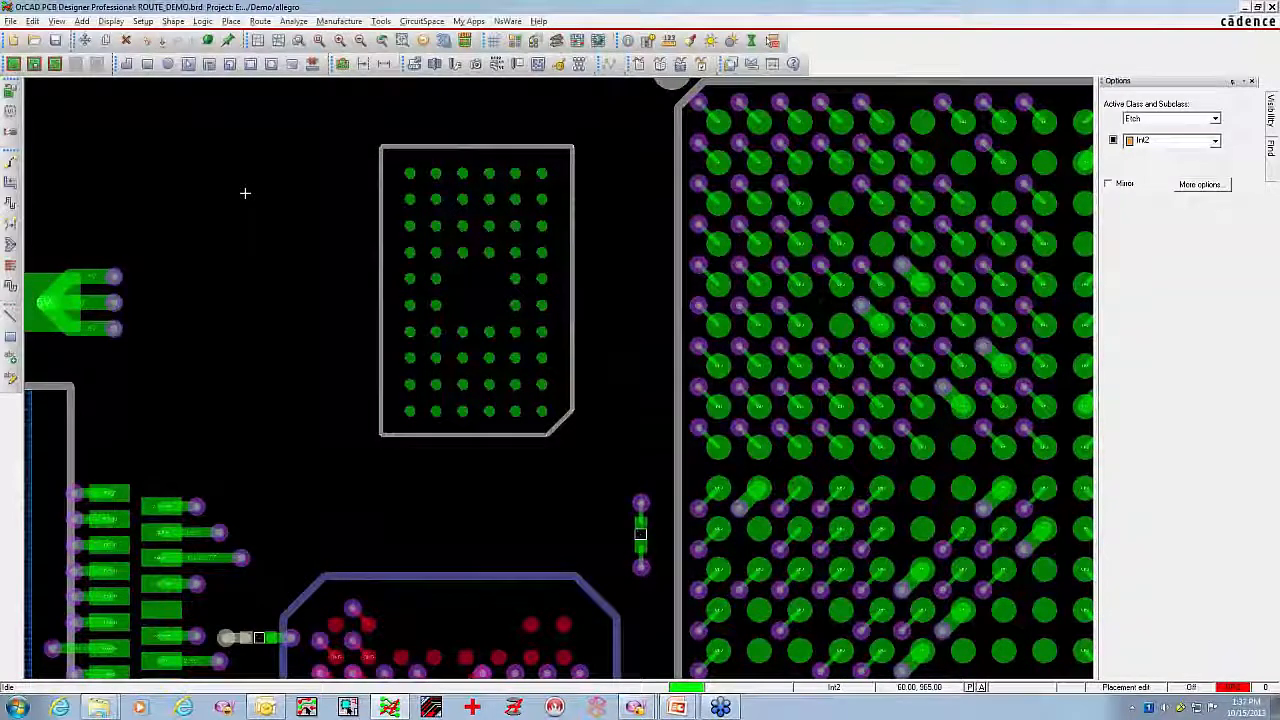
# Delete the placed component U6 from the board
pyautogui.click(127, 42)
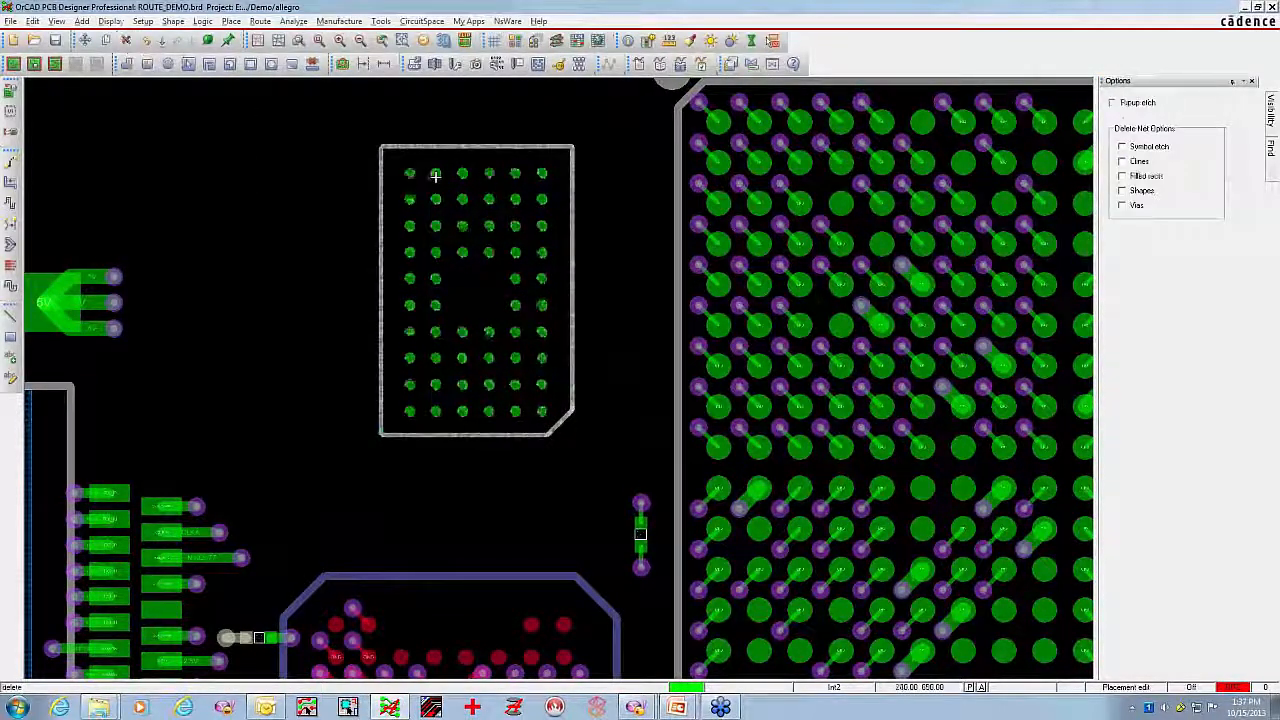
pyautogui.click(436, 175)
pyautogui.rightClick(436, 175)
pyautogui.click(455, 186)
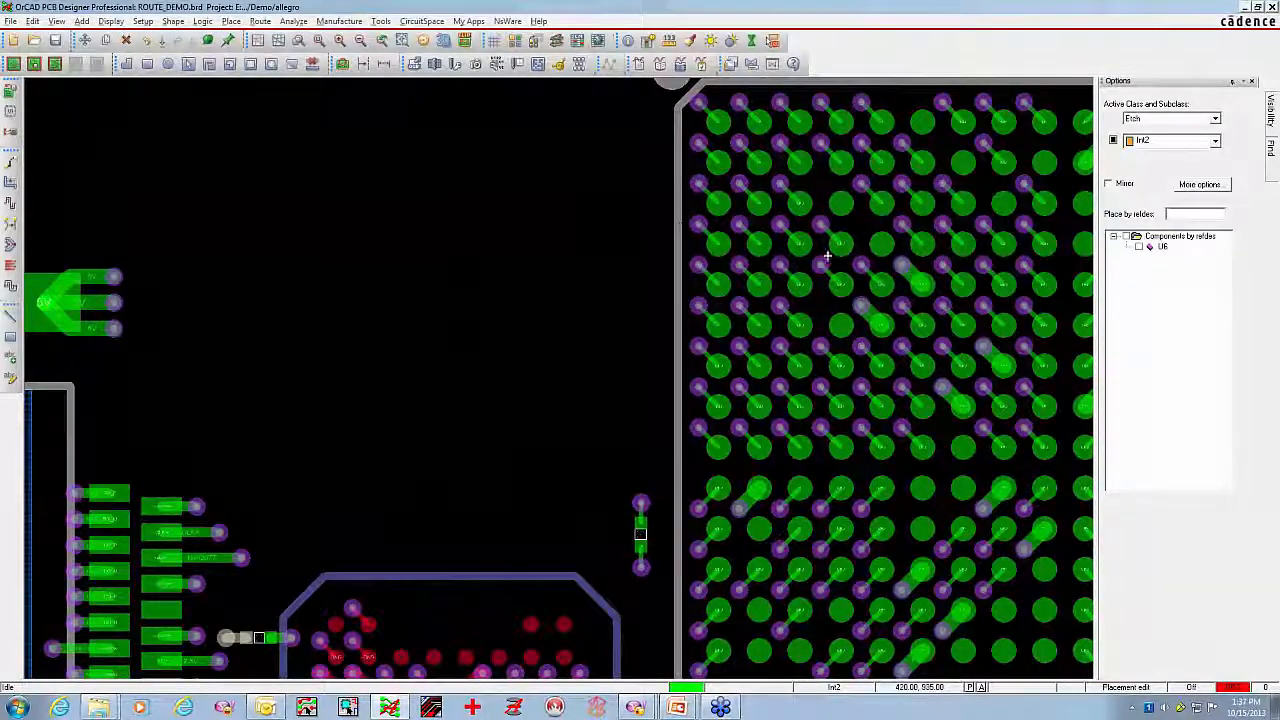
# Start placing U6 and swap its footprint for the alternate version with built-in fanout traces
pyautogui.click(1139, 247)
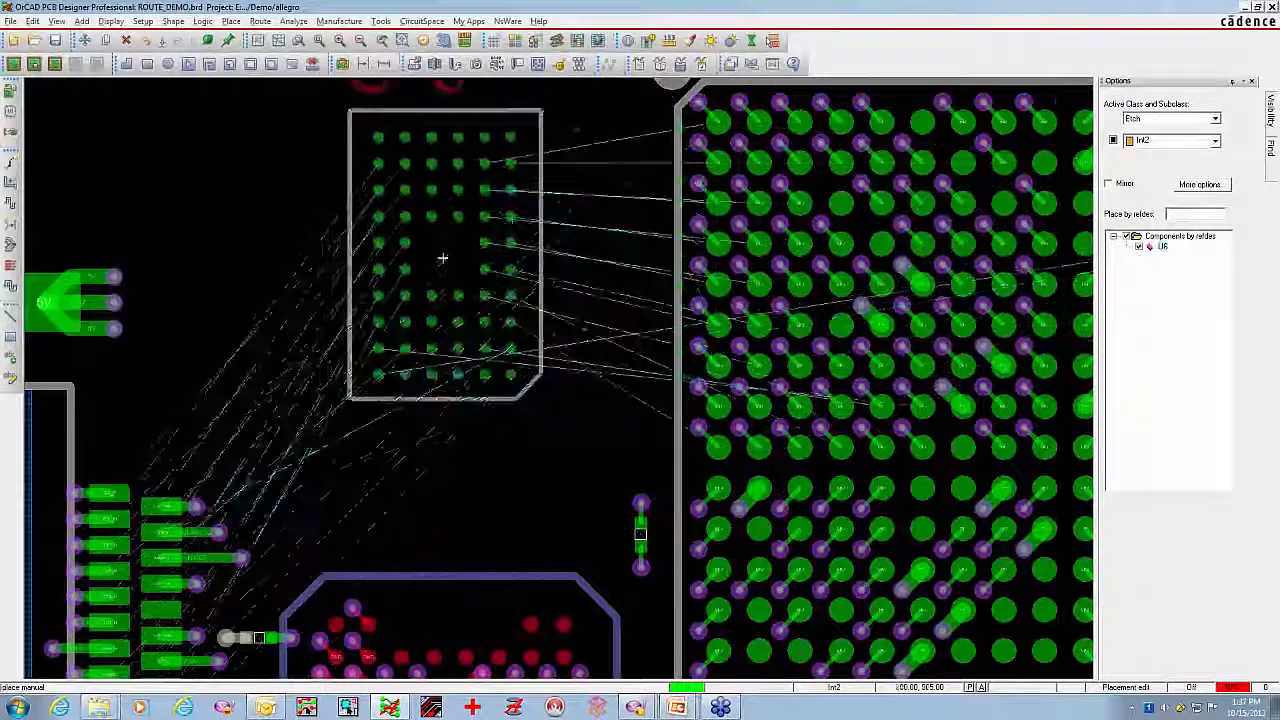
pyautogui.rightClick(452, 284)
pyautogui.moveTo(520, 352)
pyautogui.click(614, 352)
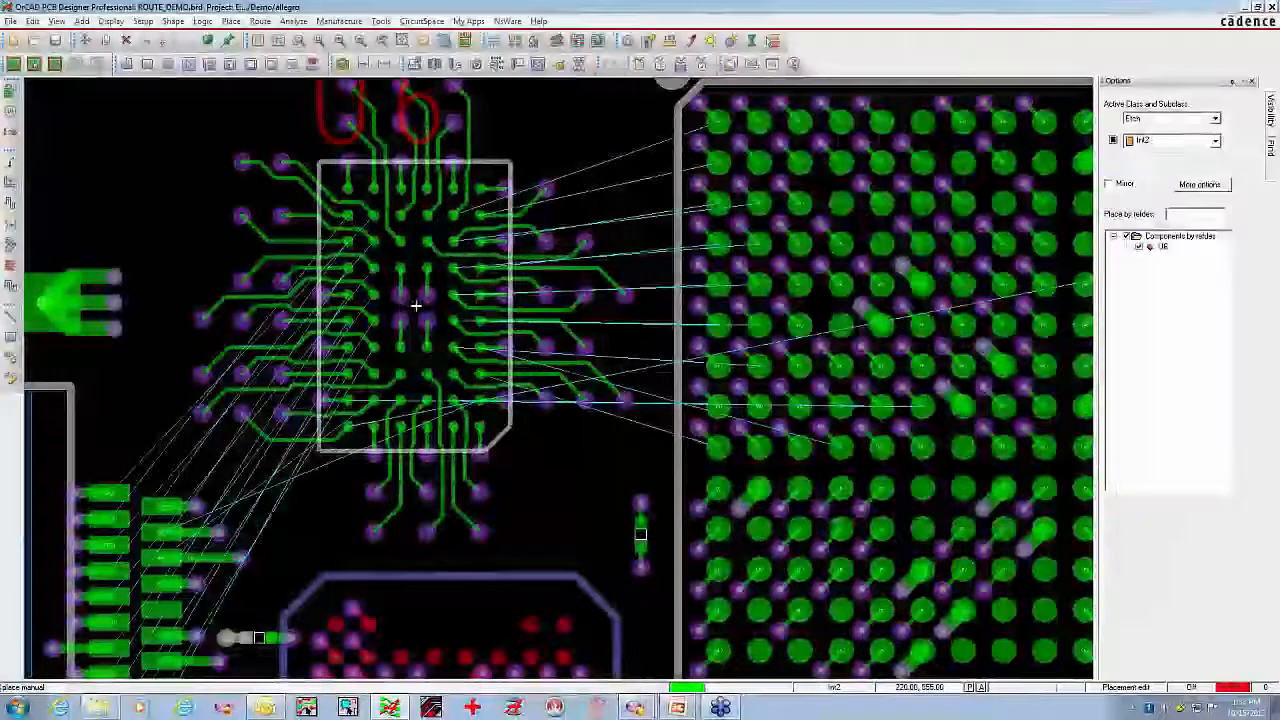
# Show the conductors on all layers and place U6 with its fanout vias aligned to the existing routed traces
pyautogui.moveTo(1272, 121)
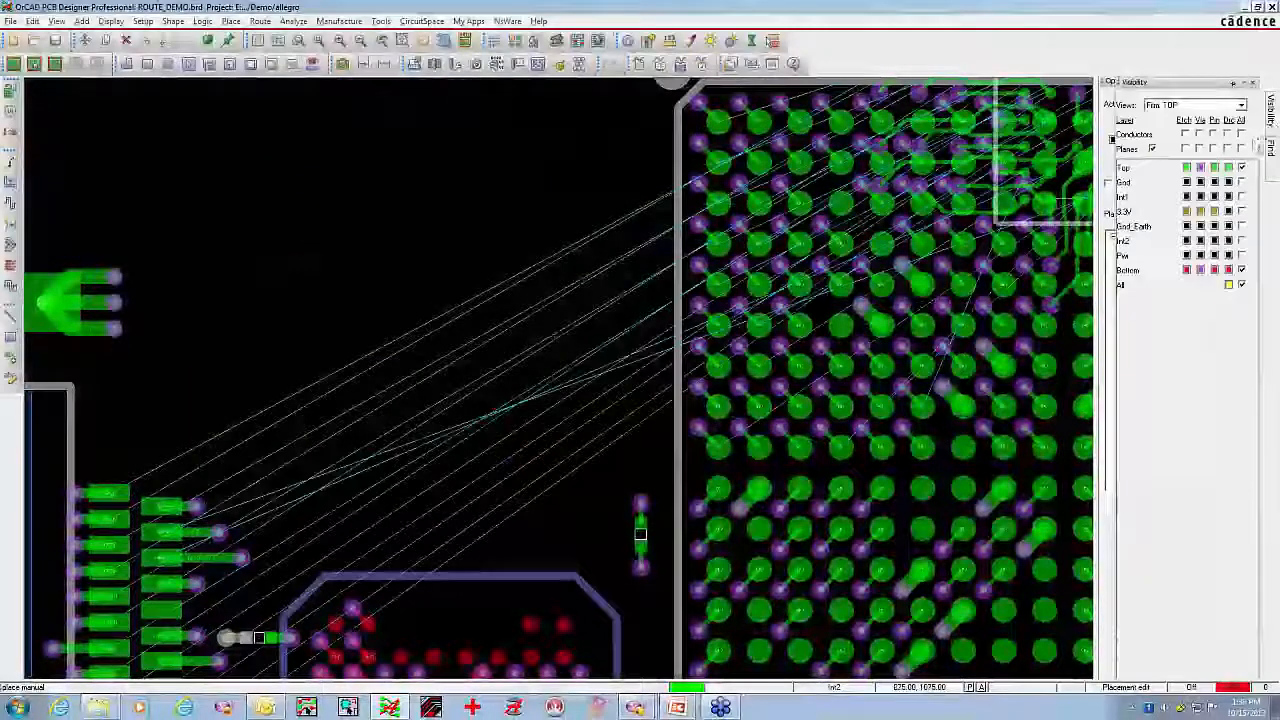
pyautogui.click(1242, 134)
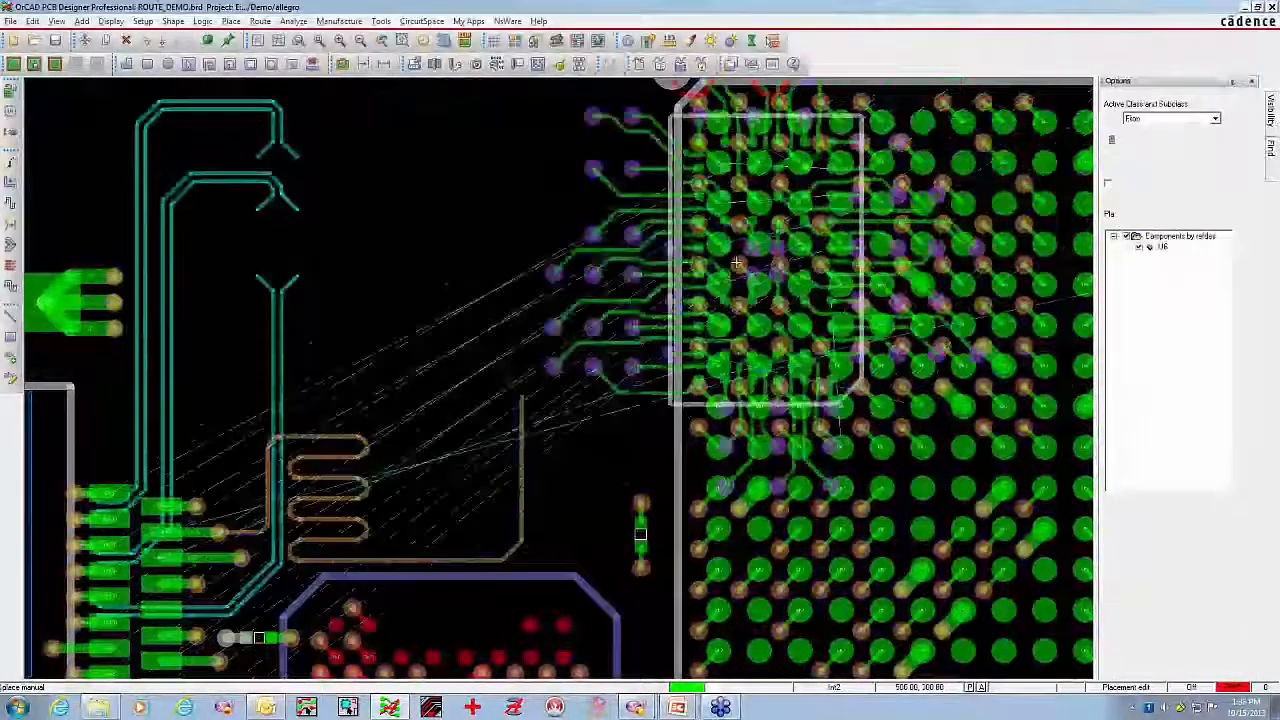
pyautogui.click(430, 300)
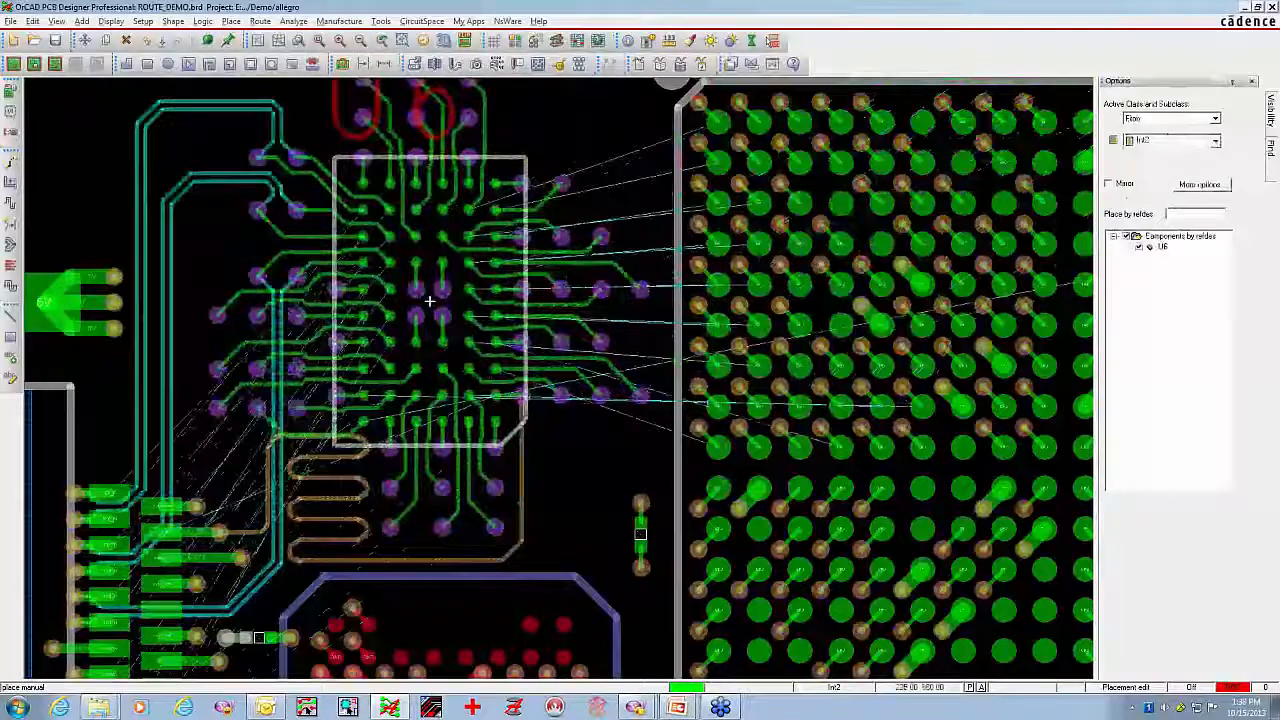
pyautogui.rightClick(592, 132)
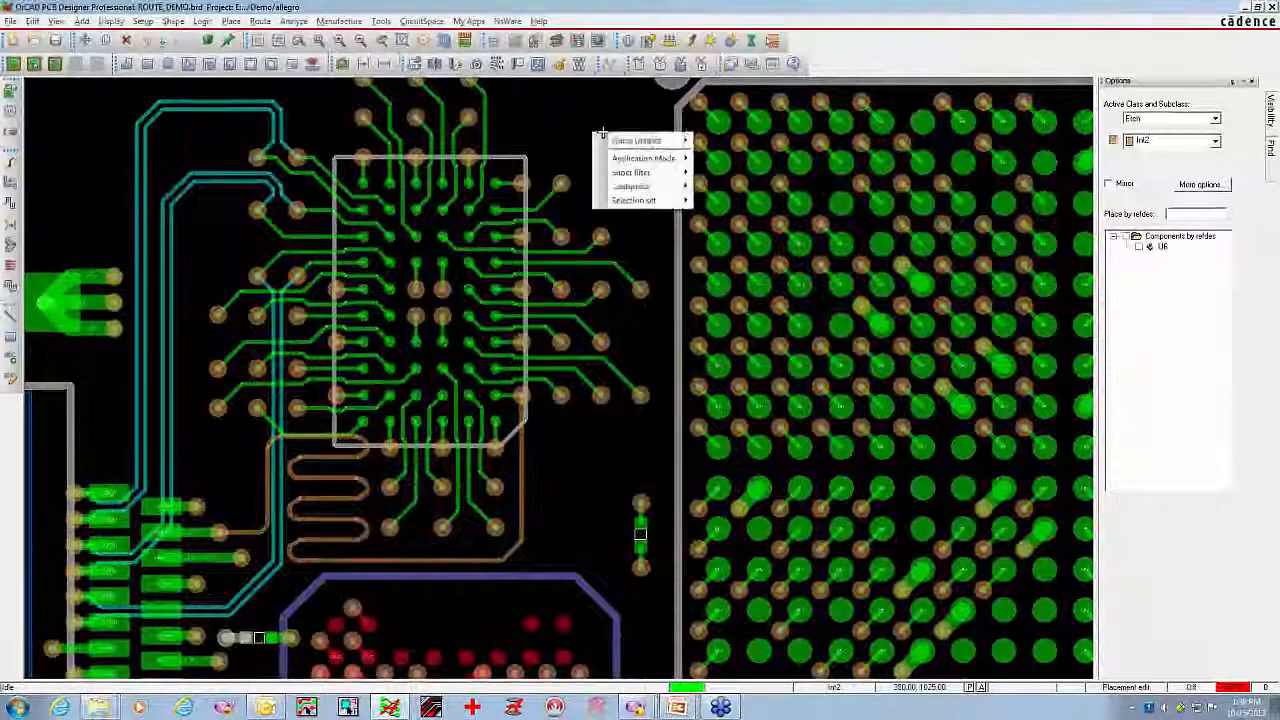
pyautogui.click(594, 104)
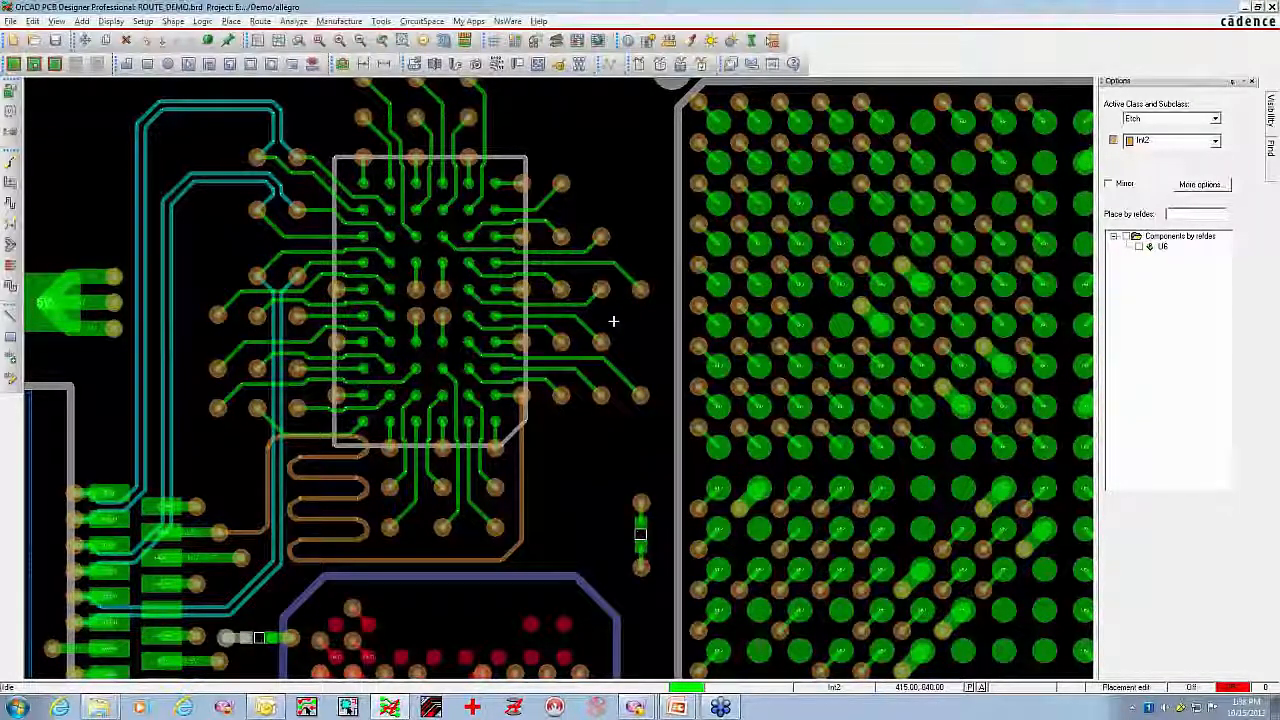
# Create a split plane on the 3.3V layer using the Dynamic shape type
pyautogui.click(312, 63)
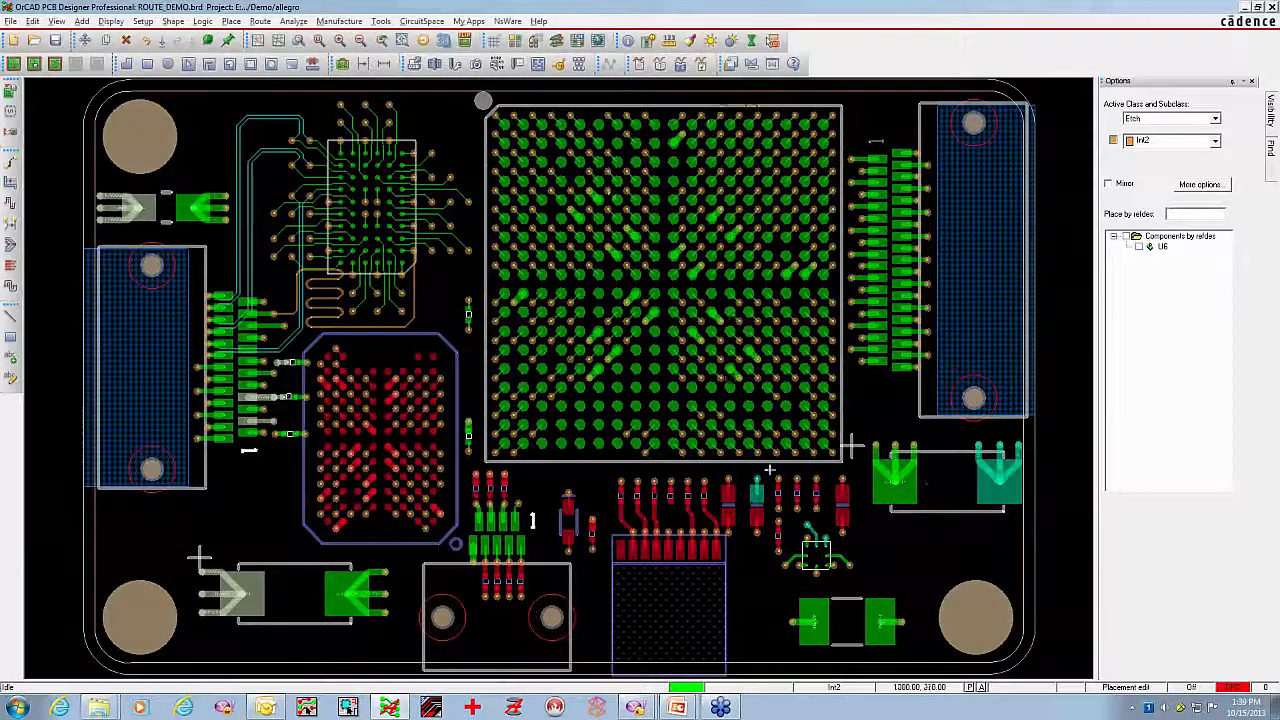
pyautogui.click(34, 21)
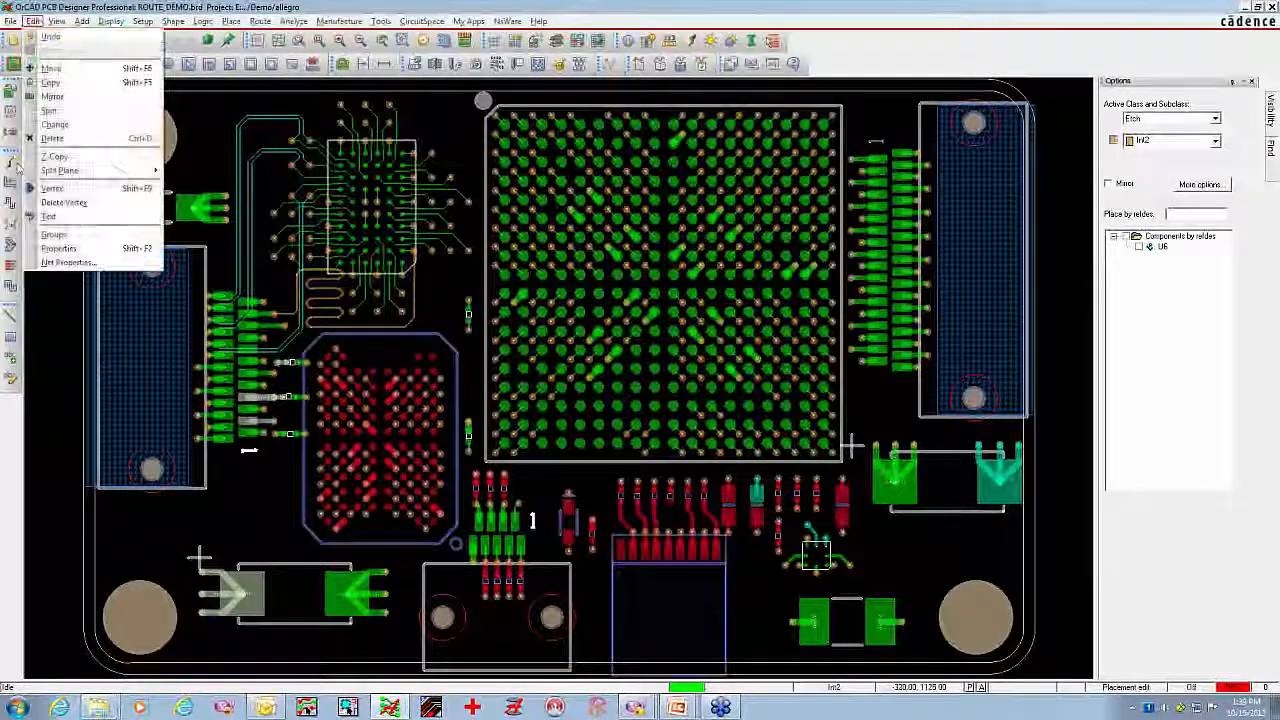
pyautogui.moveTo(117, 179)
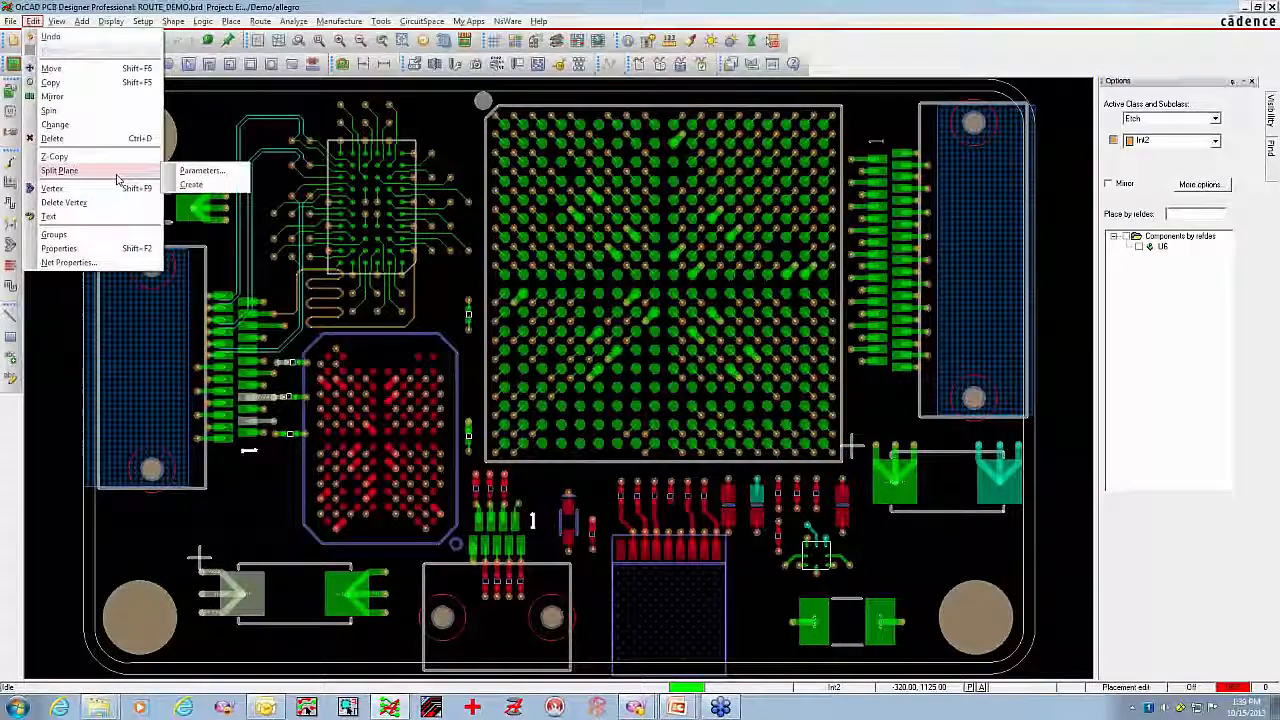
pyautogui.click(191, 184)
pyautogui.click(669, 337)
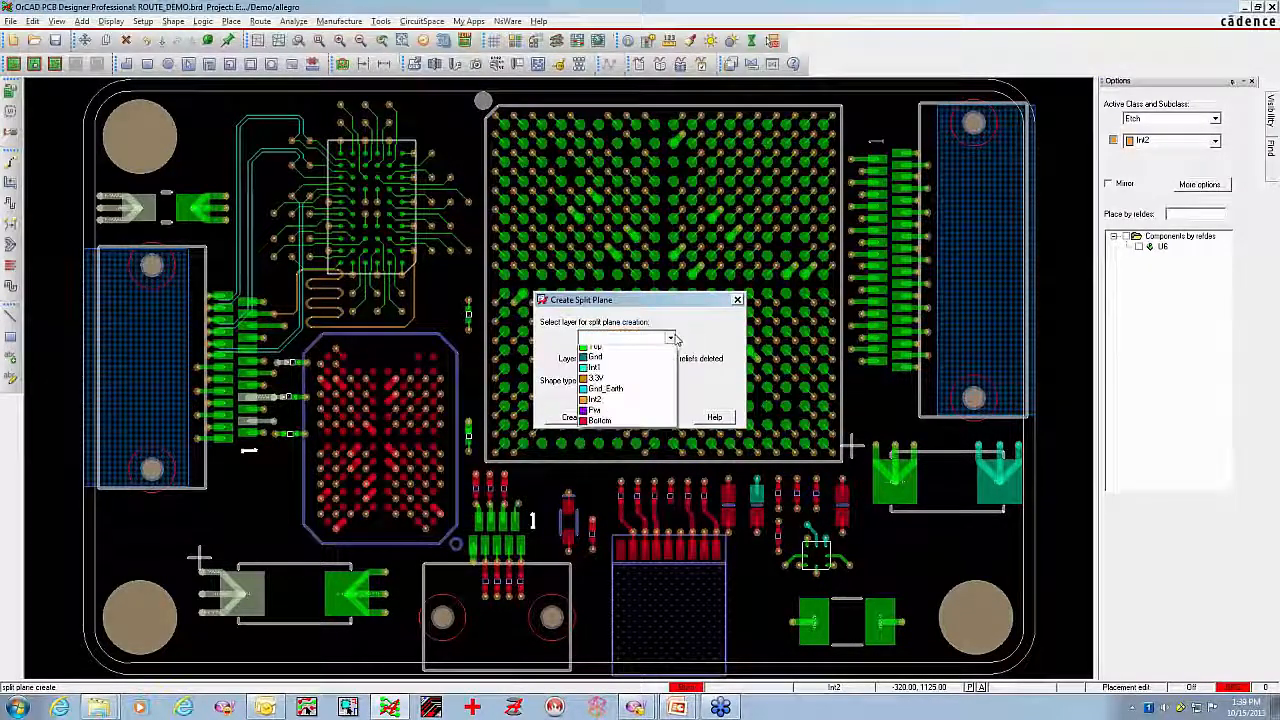
pyautogui.click(597, 383)
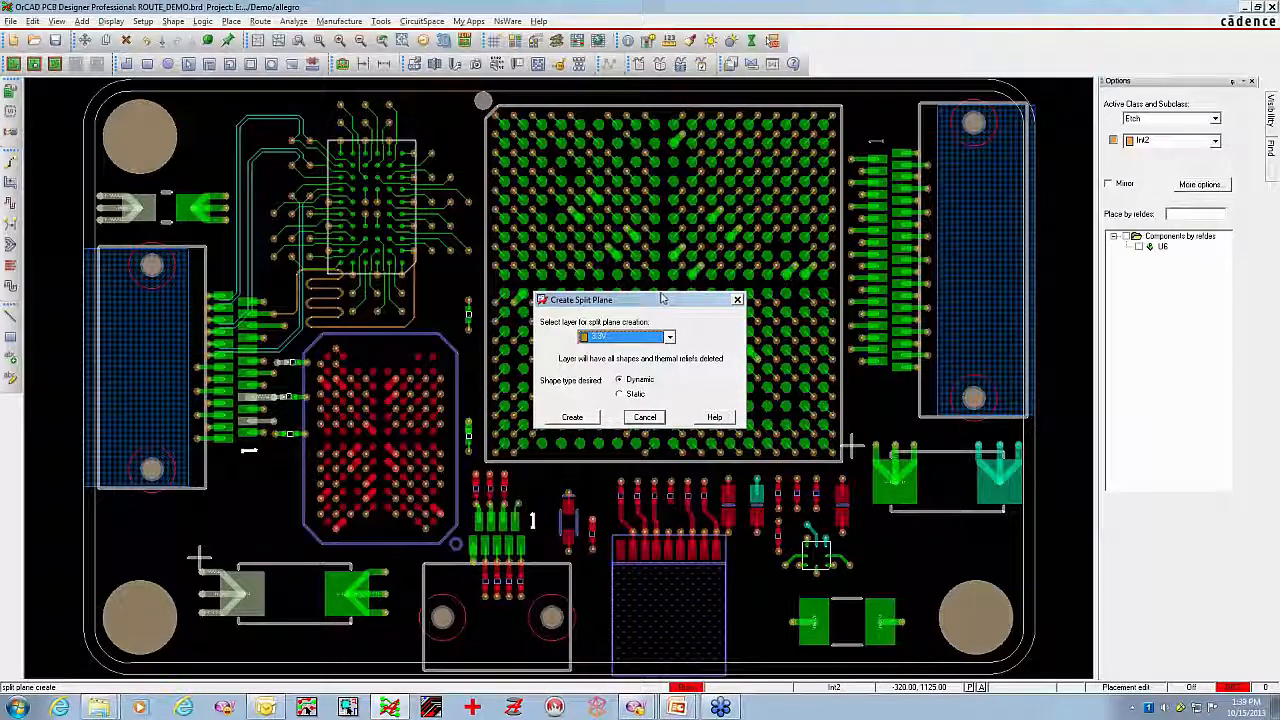
pyautogui.click(586, 421)
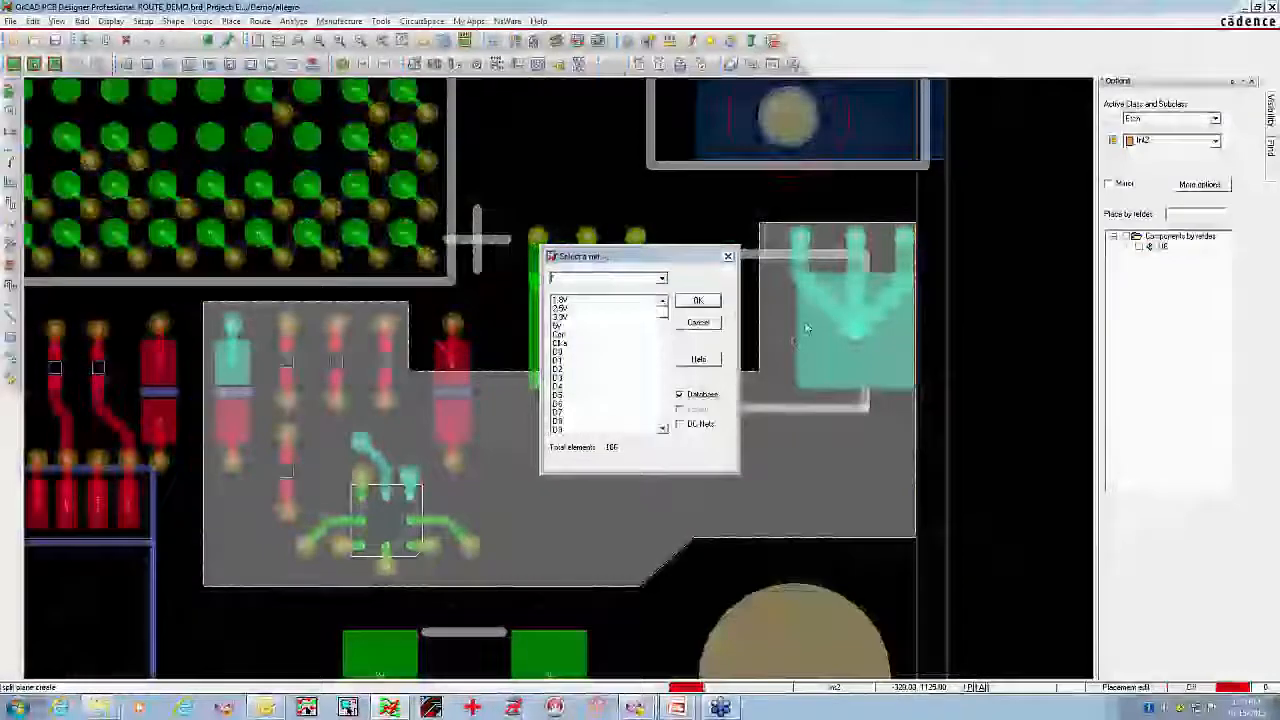
# Assign net M9V to the small split plane region around the lower-right power circuit and net 3.3V to the rest of the board
pyautogui.write('reg*')
pyautogui.press('Return')
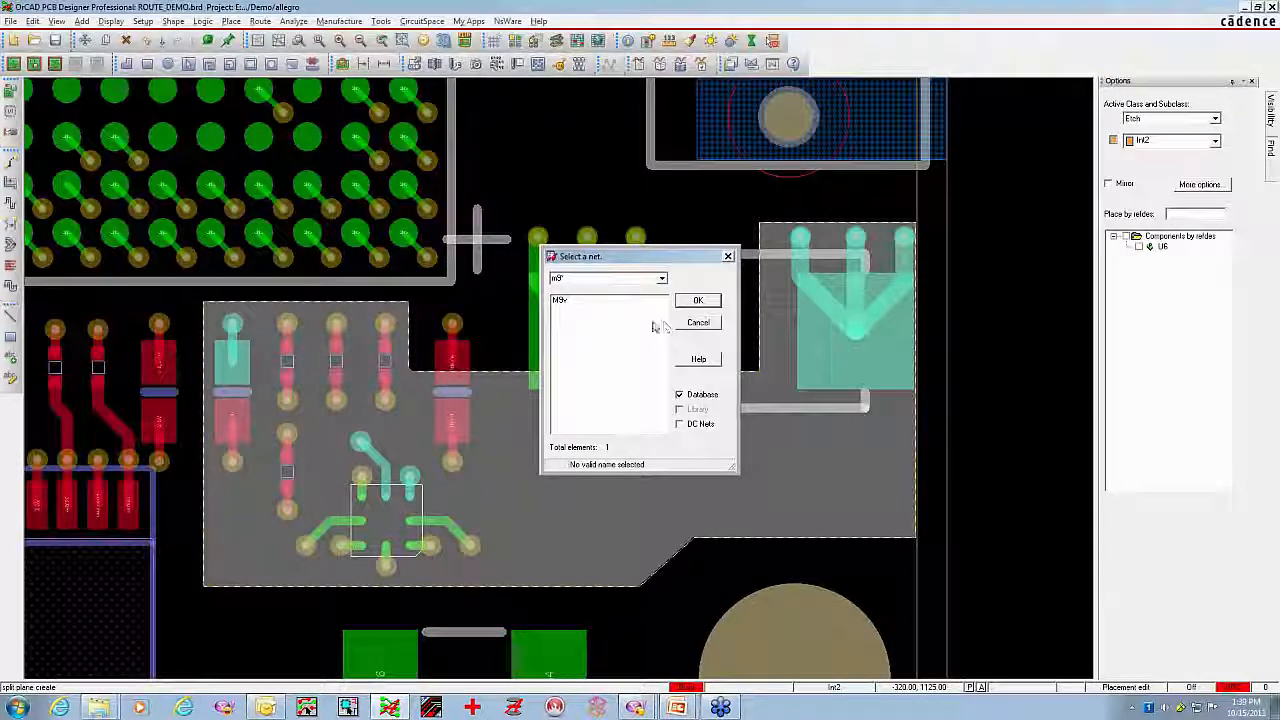
pyautogui.click(561, 303)
pyautogui.click(698, 300)
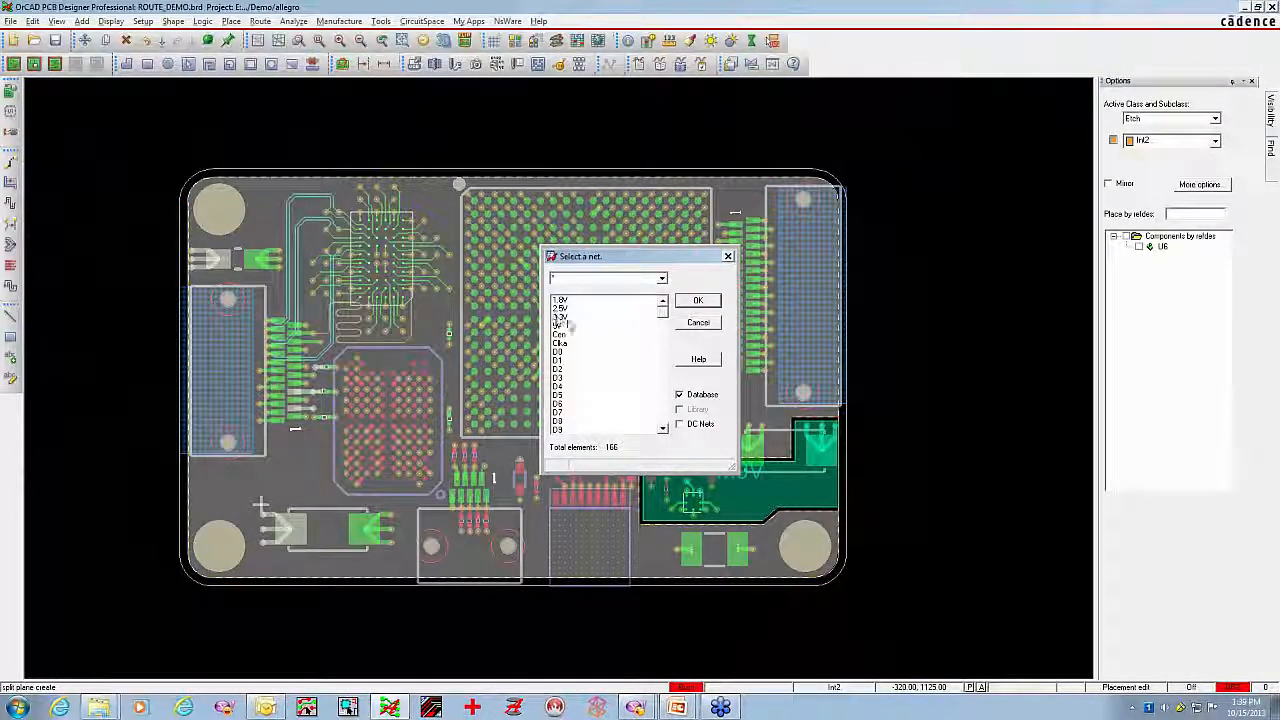
pyautogui.click(562, 317)
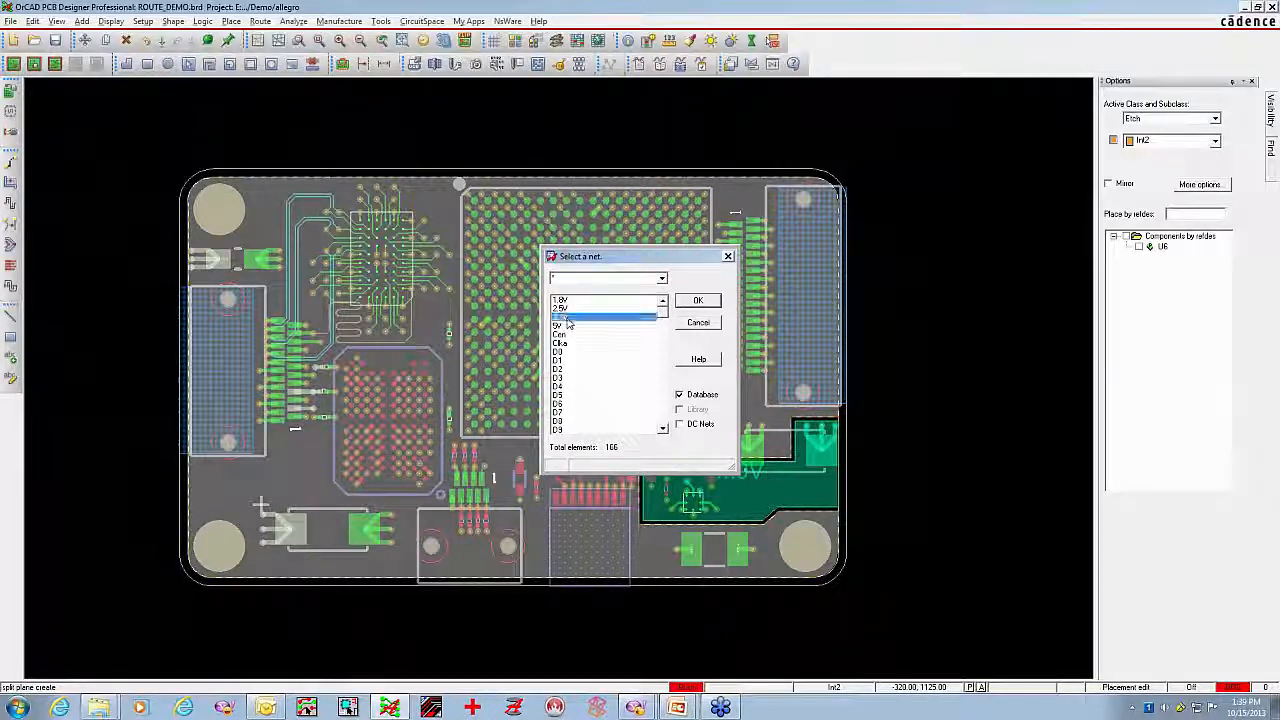
pyautogui.click(698, 300)
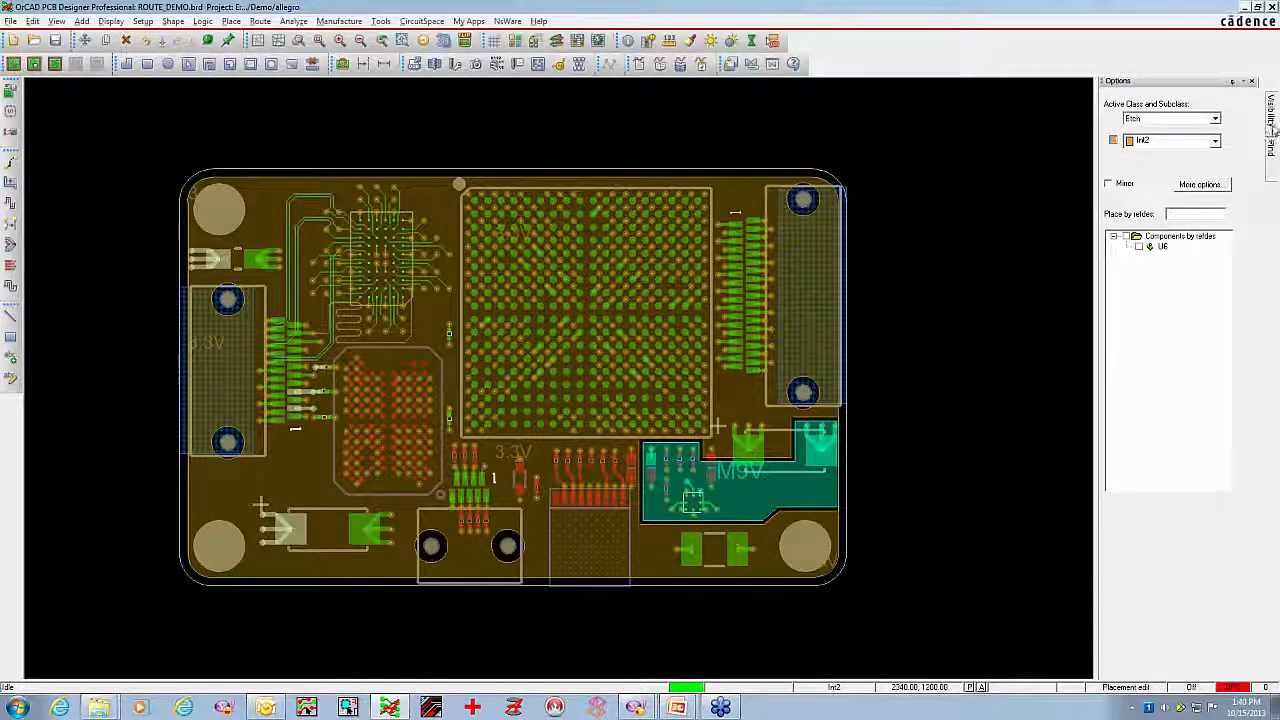
# Hide the 3.3V plane layer and review the board's layer cross section without changing it
pyautogui.moveTo(1273, 122)
pyautogui.click(1241, 211)
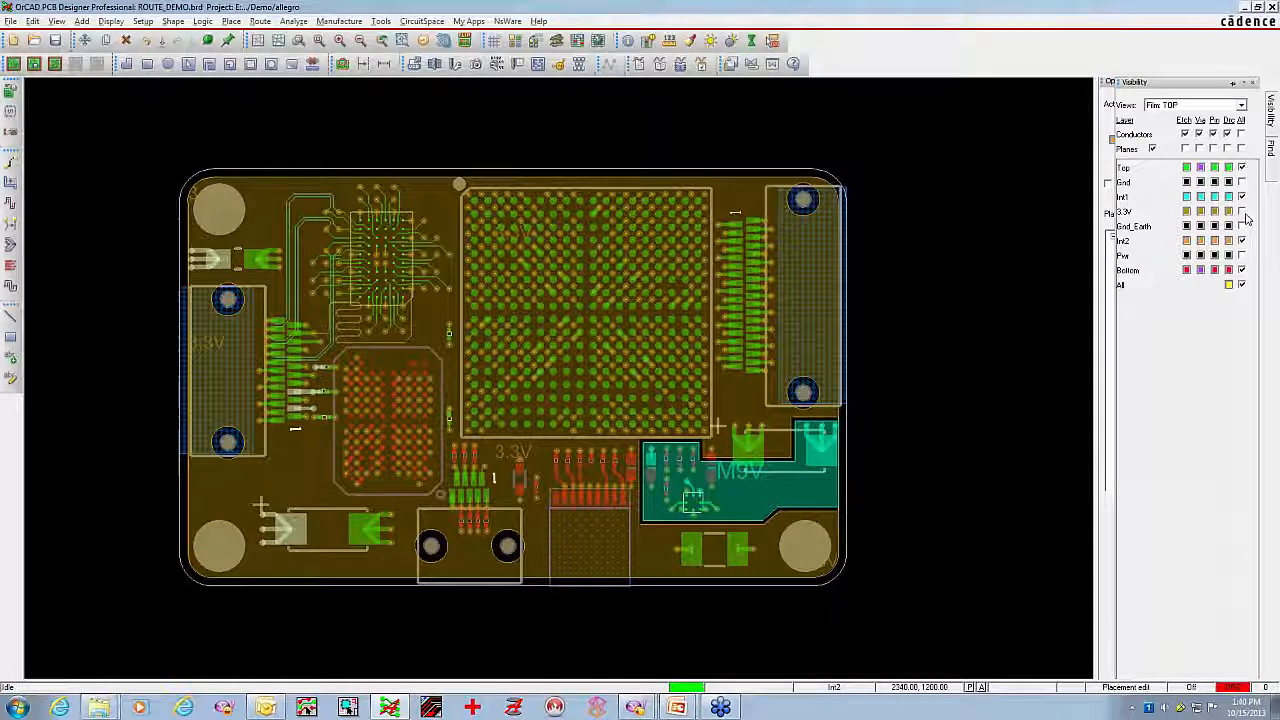
pyautogui.click(1243, 212)
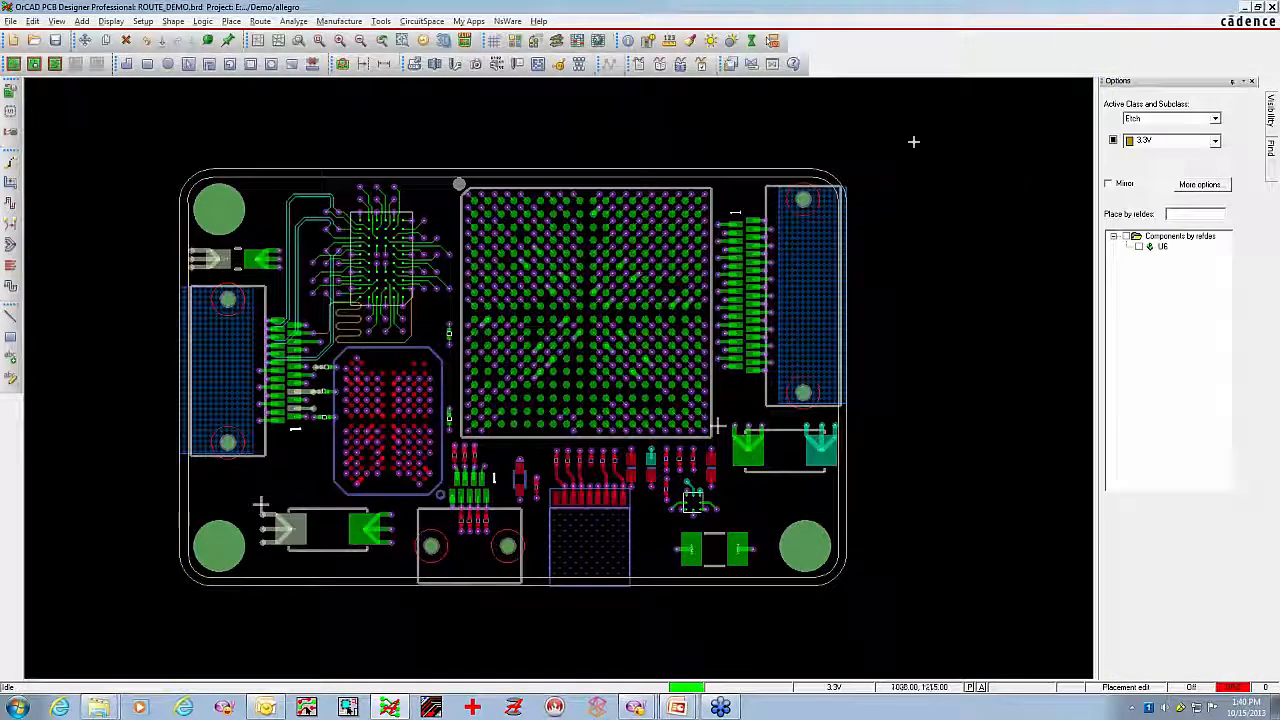
pyautogui.click(556, 41)
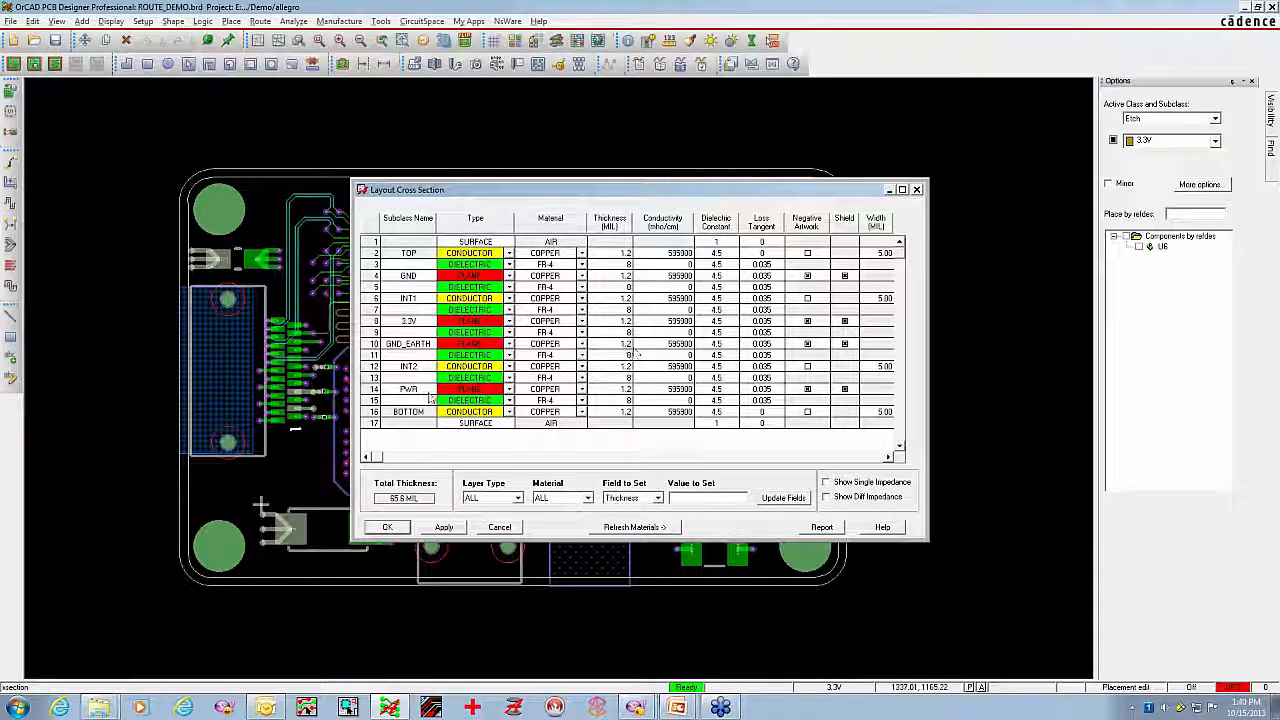
pyautogui.click(380, 530)
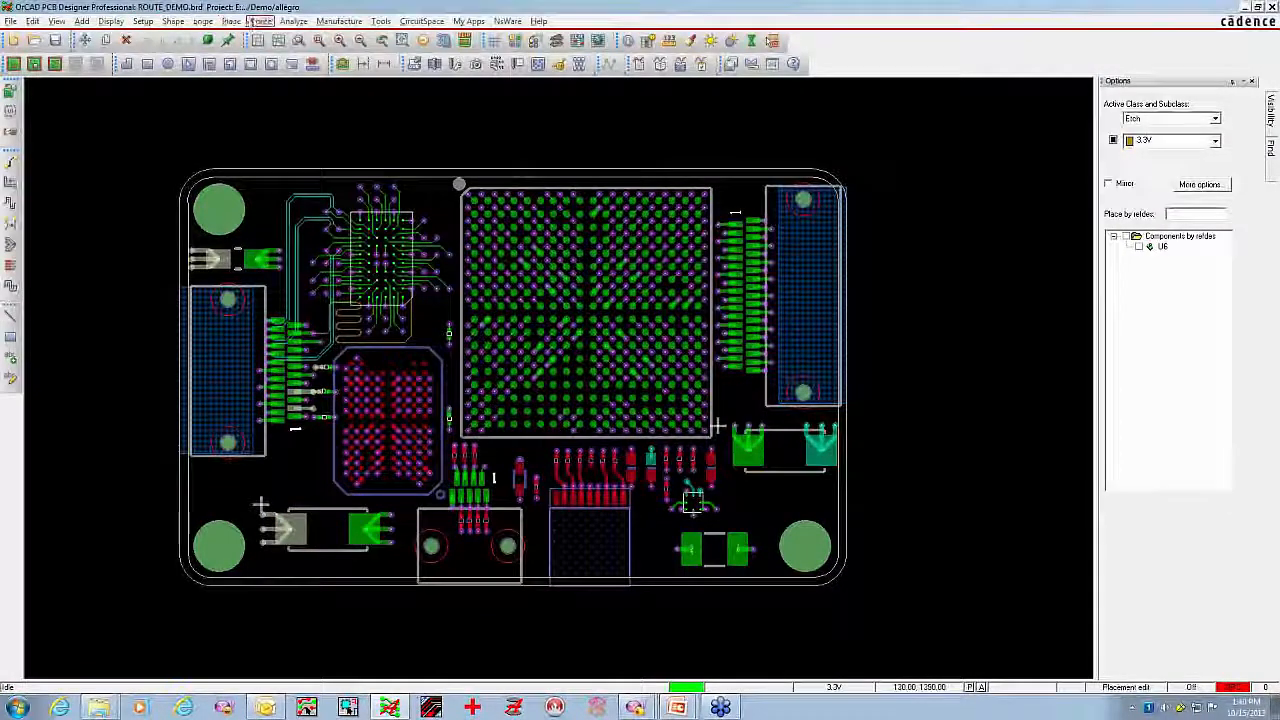
# Open the board in the Allegro PCB Router's interactive route editor, deleting the existing ROUTE_DEMO.ses session file
pyautogui.click(260, 21)
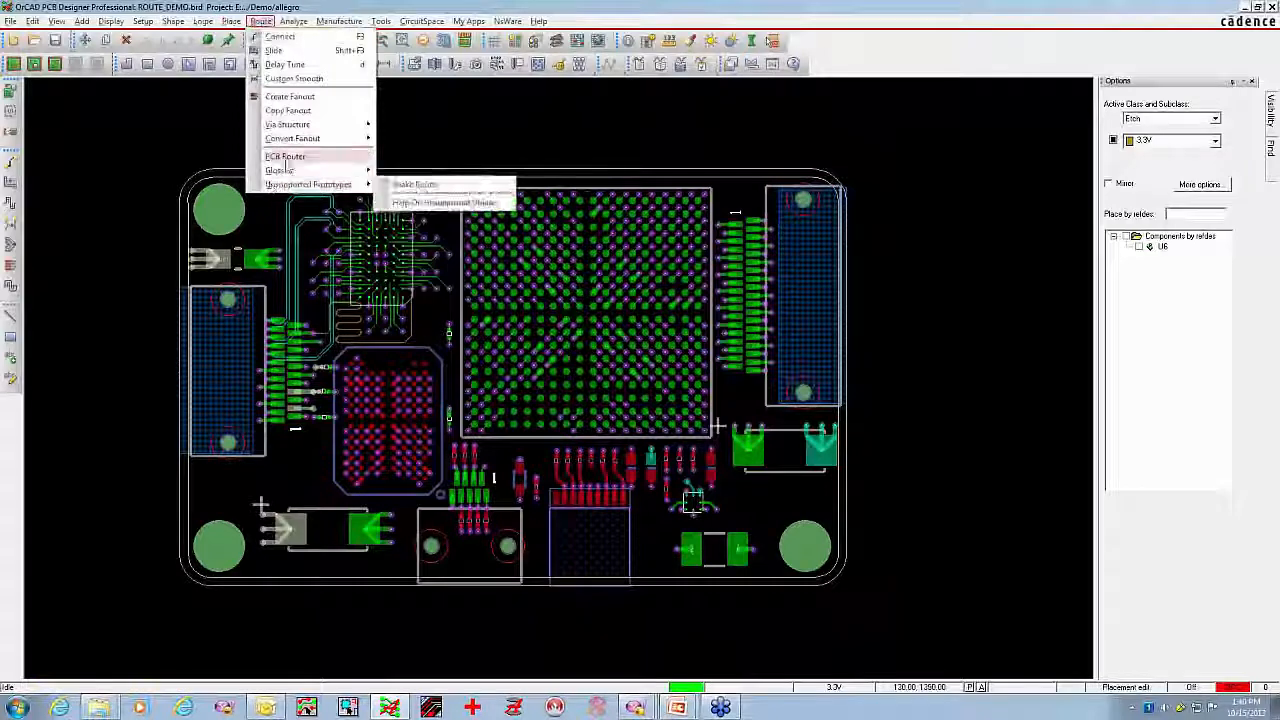
pyautogui.moveTo(340, 157)
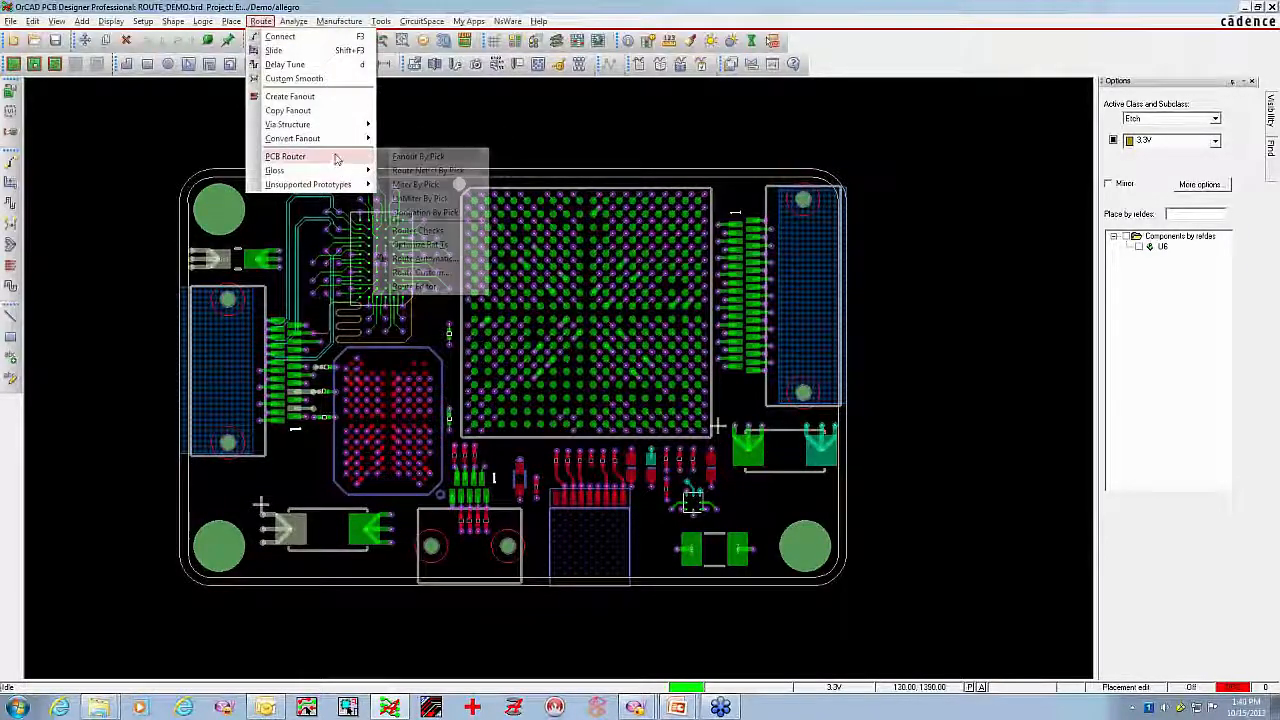
pyautogui.click(415, 286)
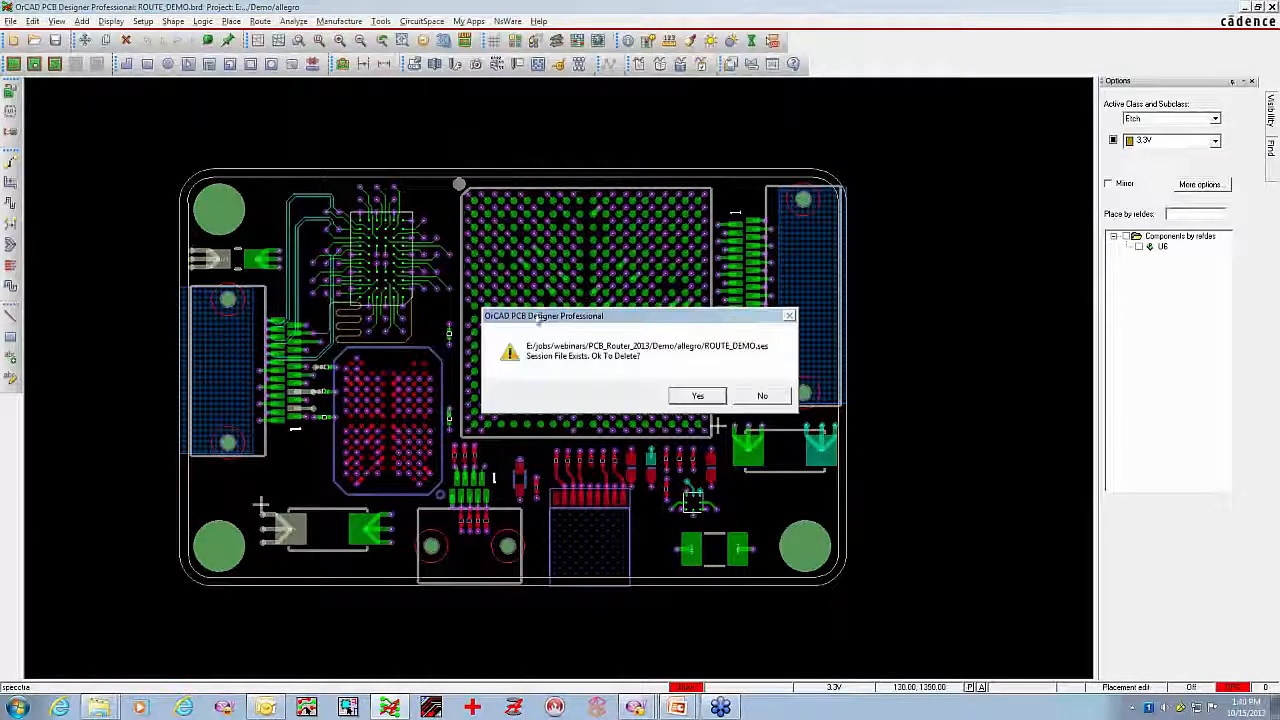
pyautogui.click(699, 397)
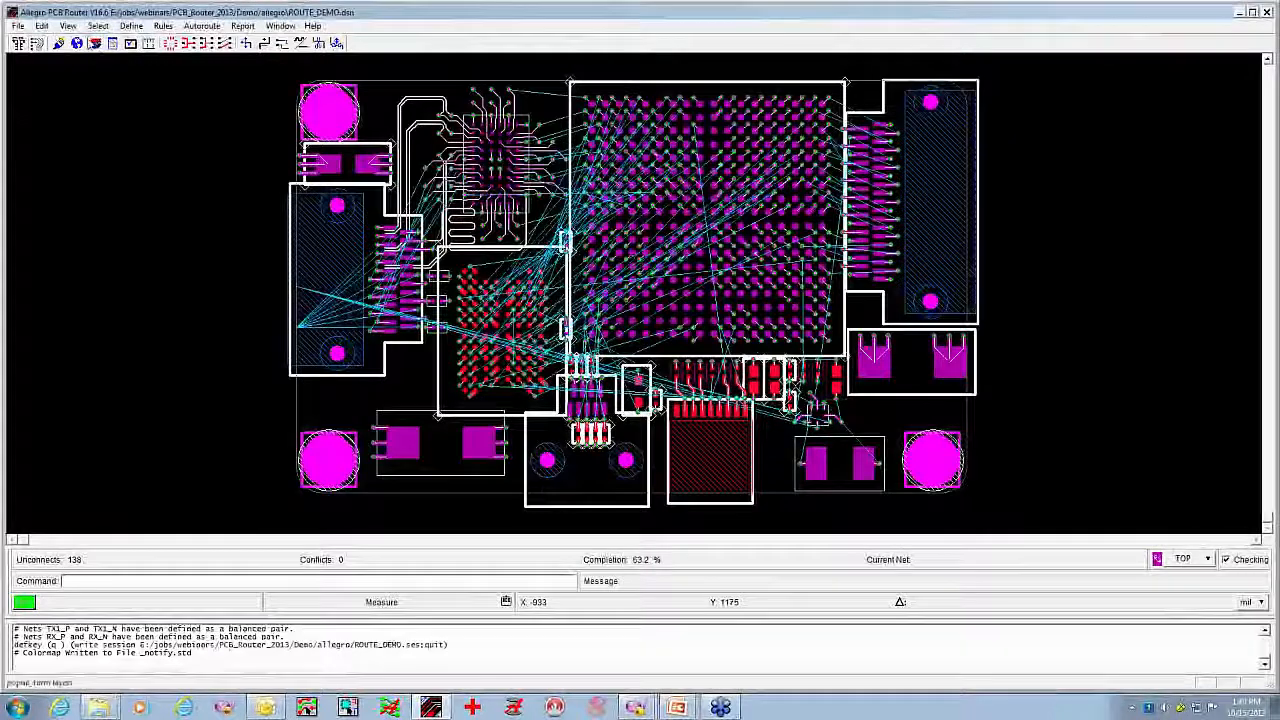
# Restore the router's default color palette, close the layer controls and redraw the board
pyautogui.click(94, 43)
pyautogui.click(1136, 529)
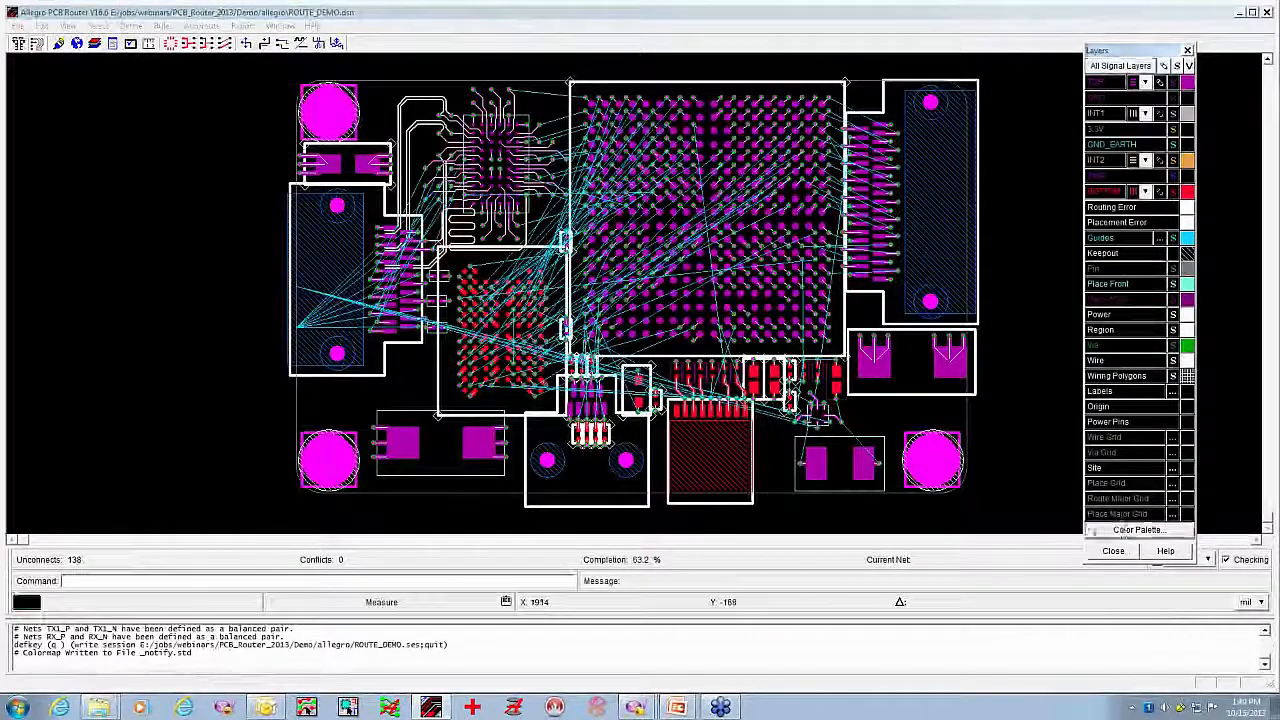
pyautogui.click(946, 658)
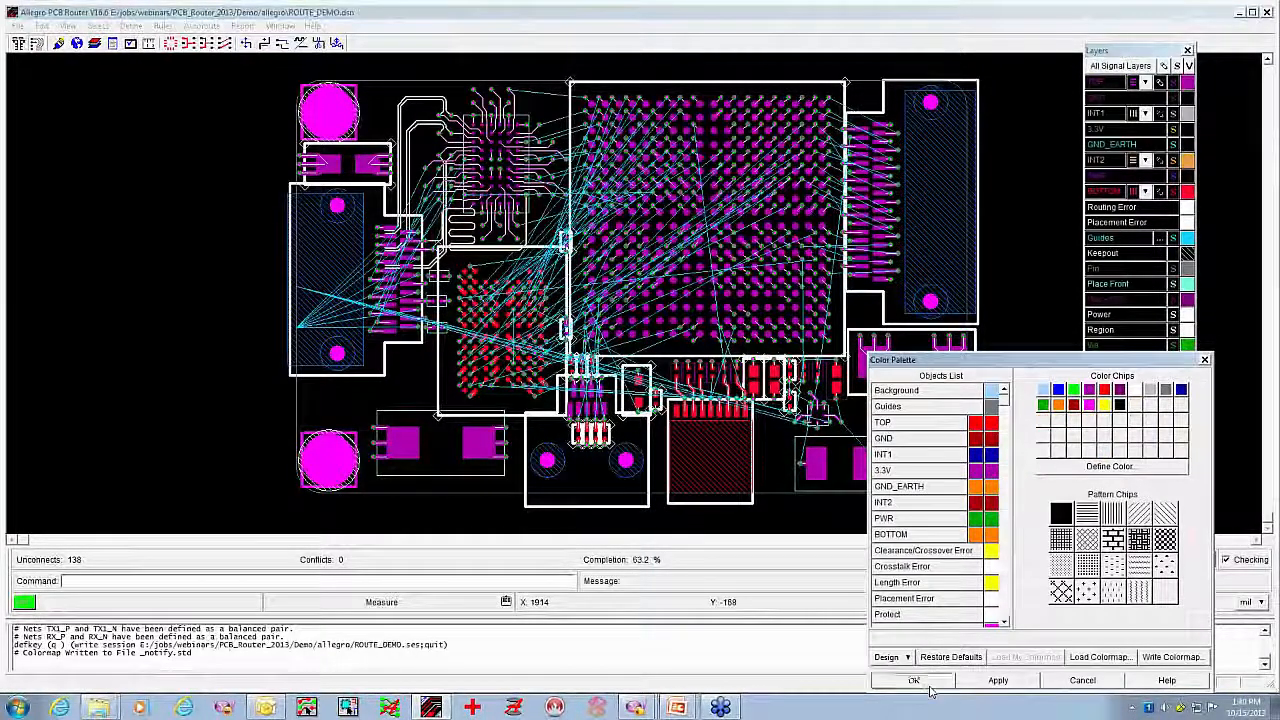
pyautogui.click(928, 686)
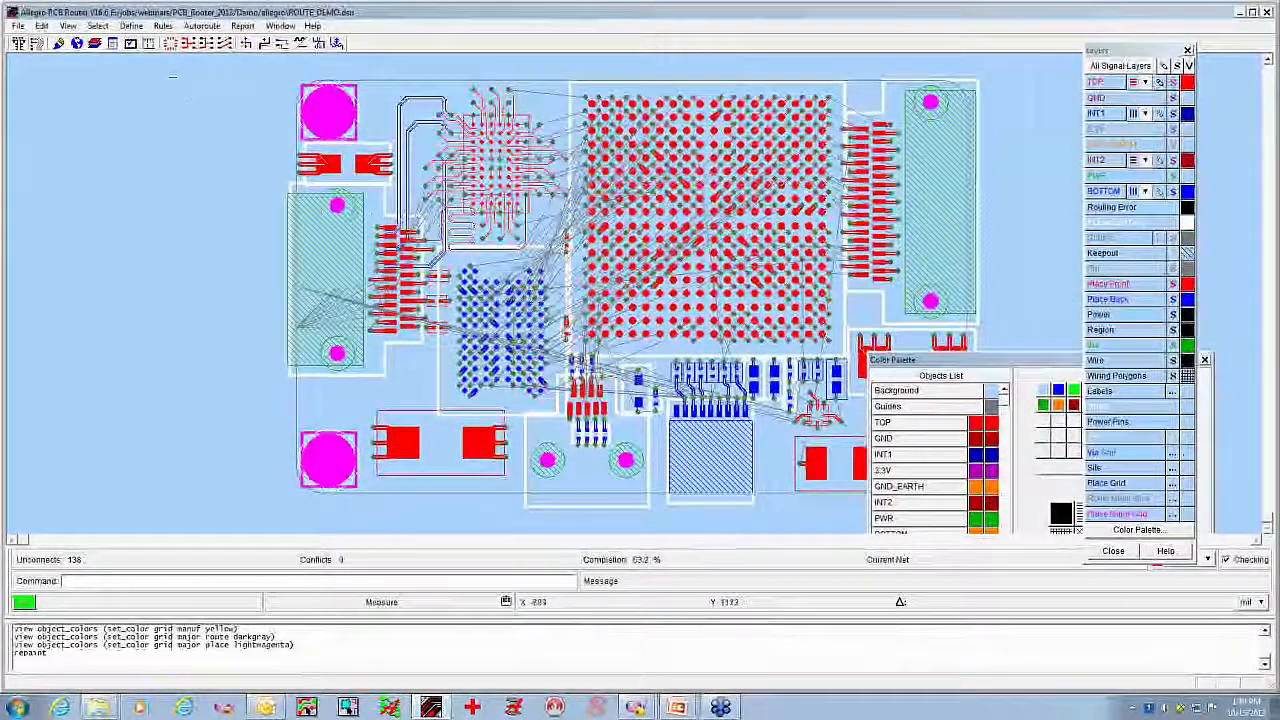
pyautogui.click(58, 44)
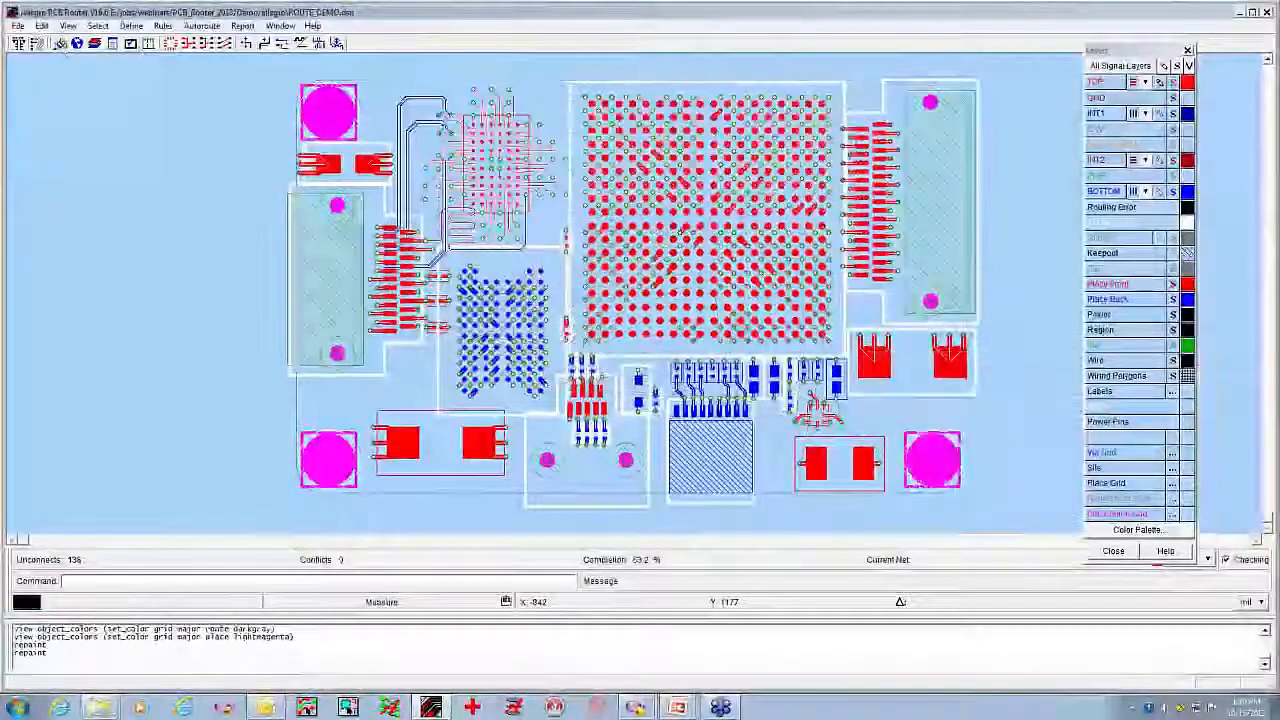
pyautogui.moveTo(1163, 50); pyautogui.dragTo(1204, 50)
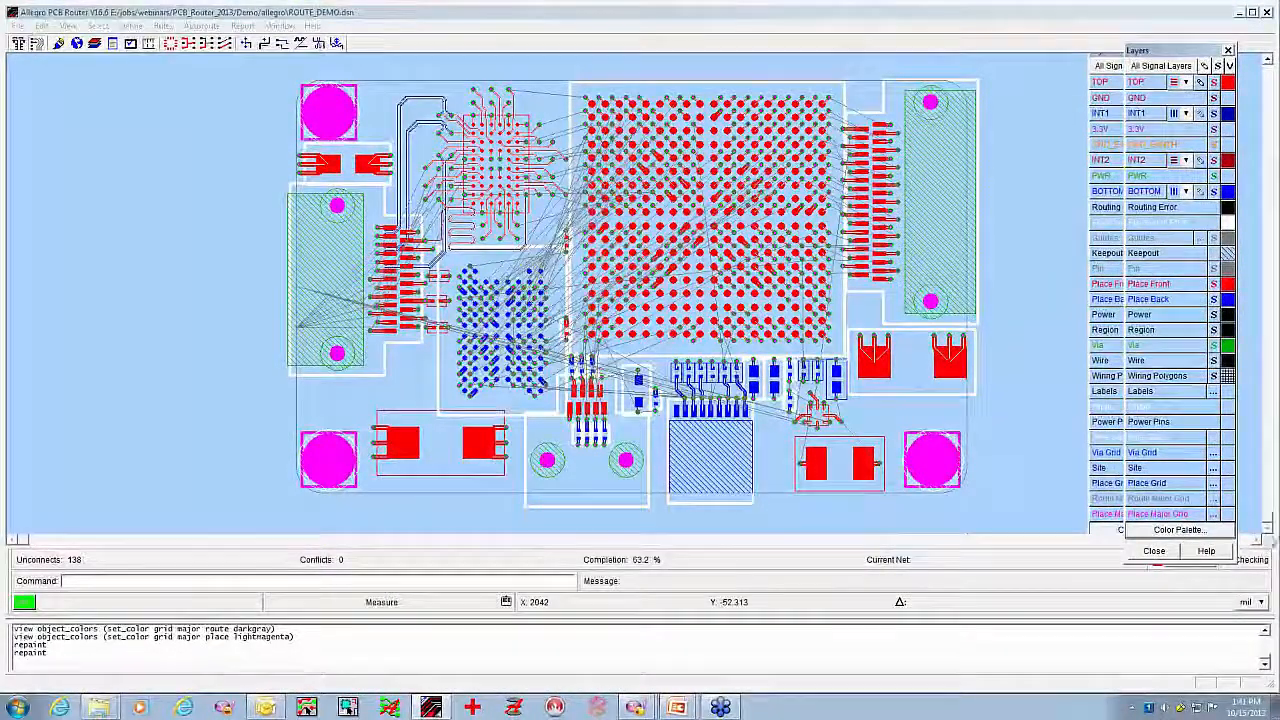
pyautogui.click(1154, 551)
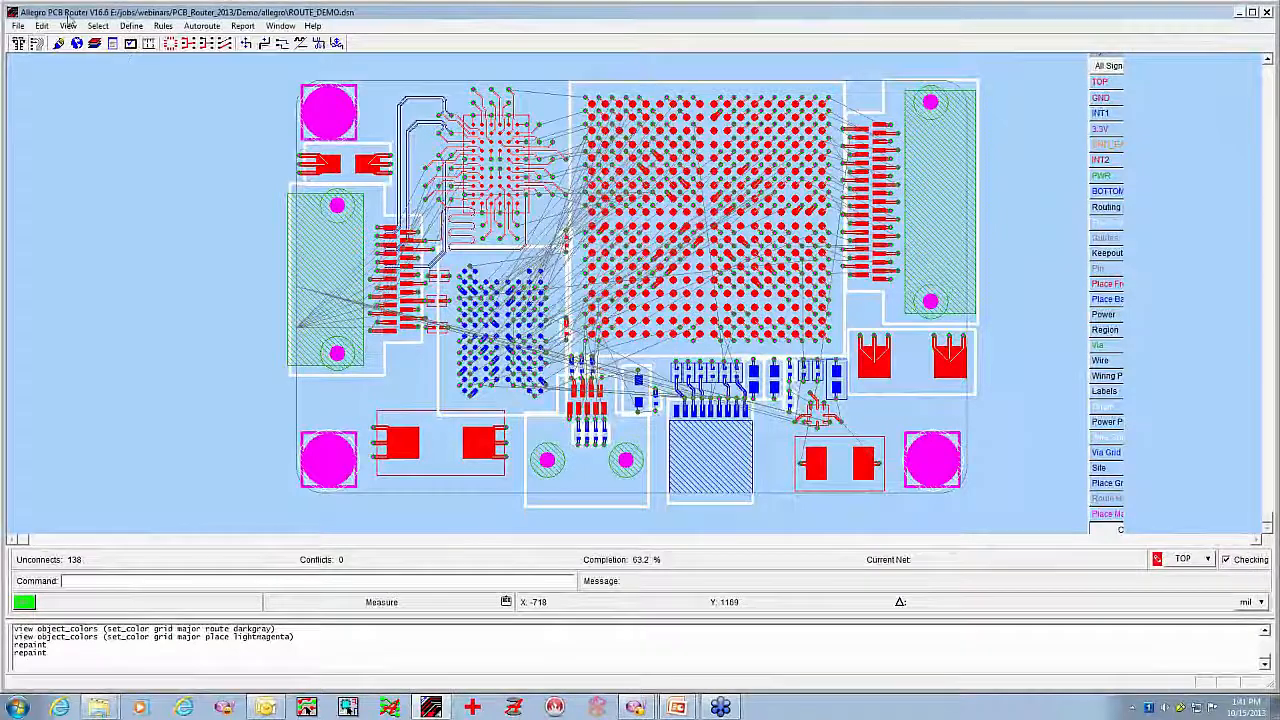
pyautogui.click(58, 44)
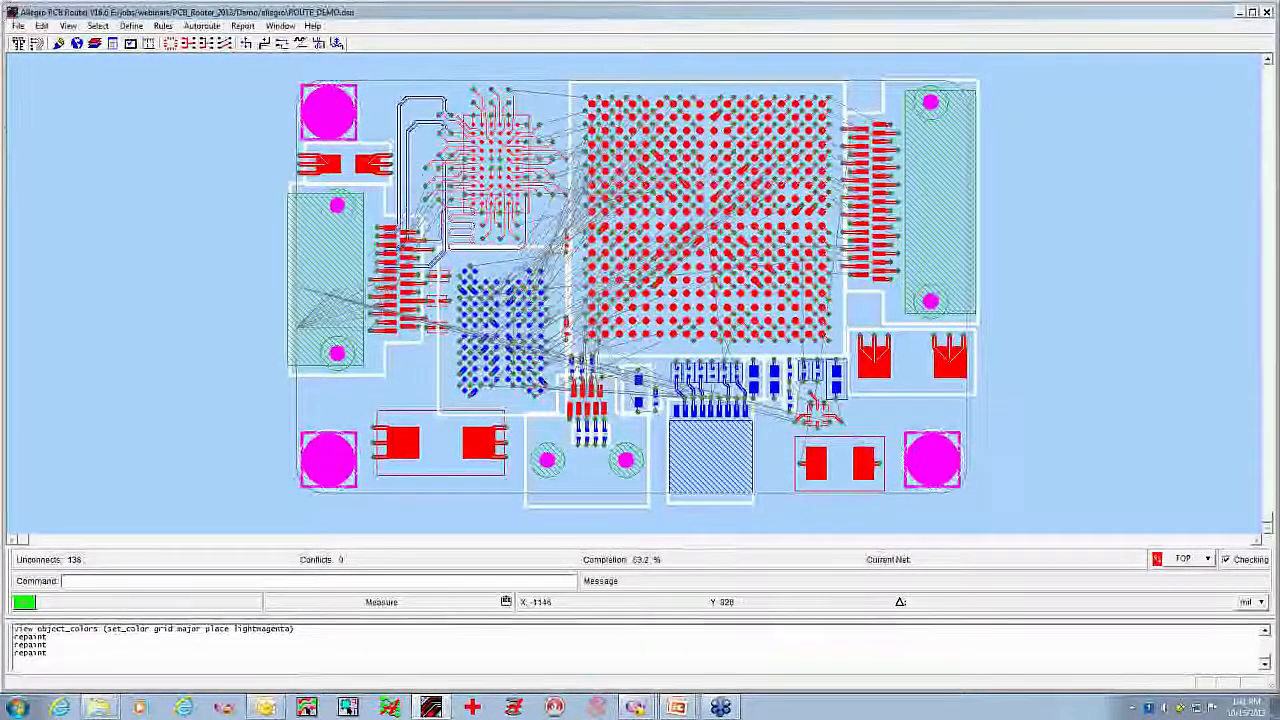
# Autoroute the board by executing the do file route.do, ignoring the unlicensed differential pair feature for this session
pyautogui.click(16, 26)
pyautogui.click(40, 68)
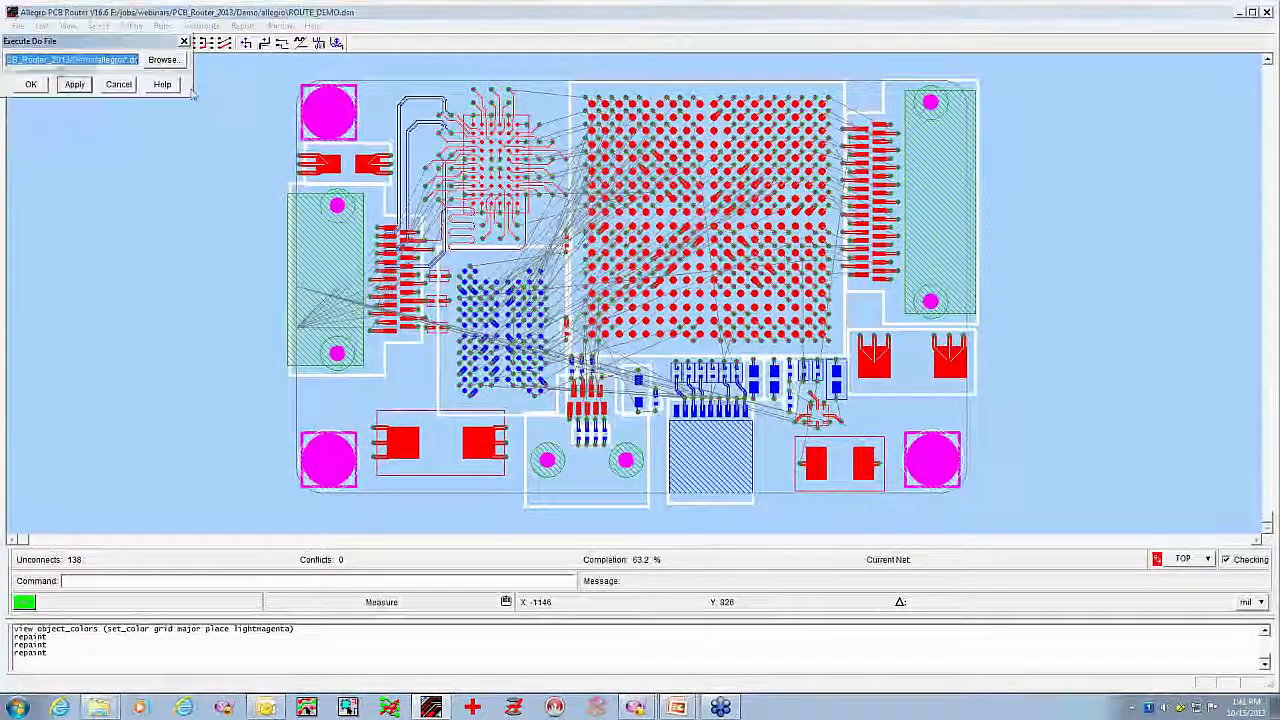
pyautogui.click(162, 59)
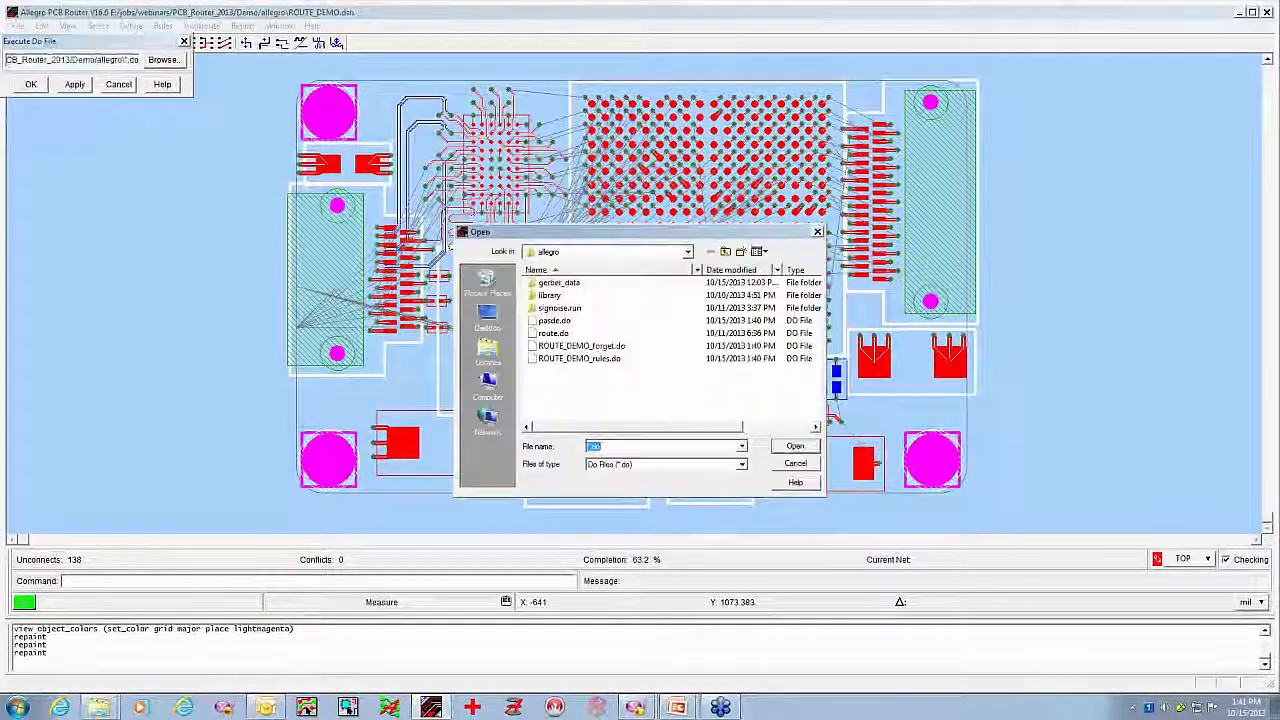
pyautogui.doubleClick(563, 335)
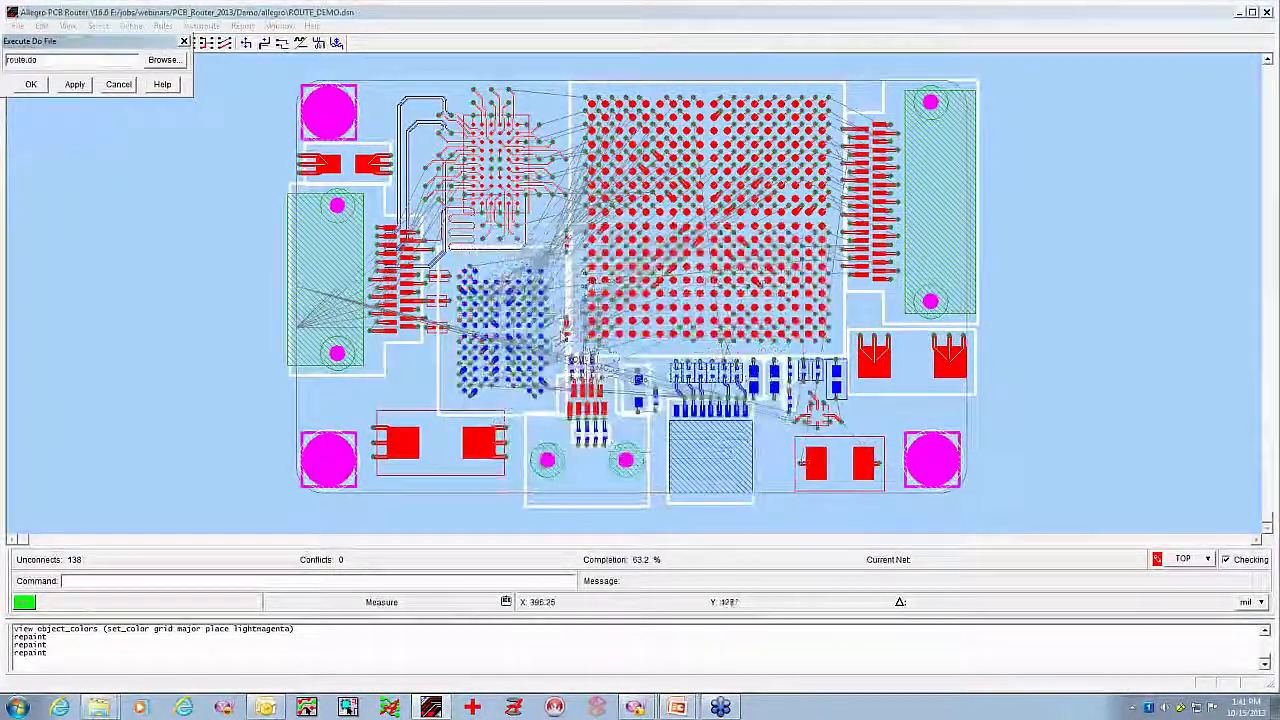
pyautogui.click(31, 85)
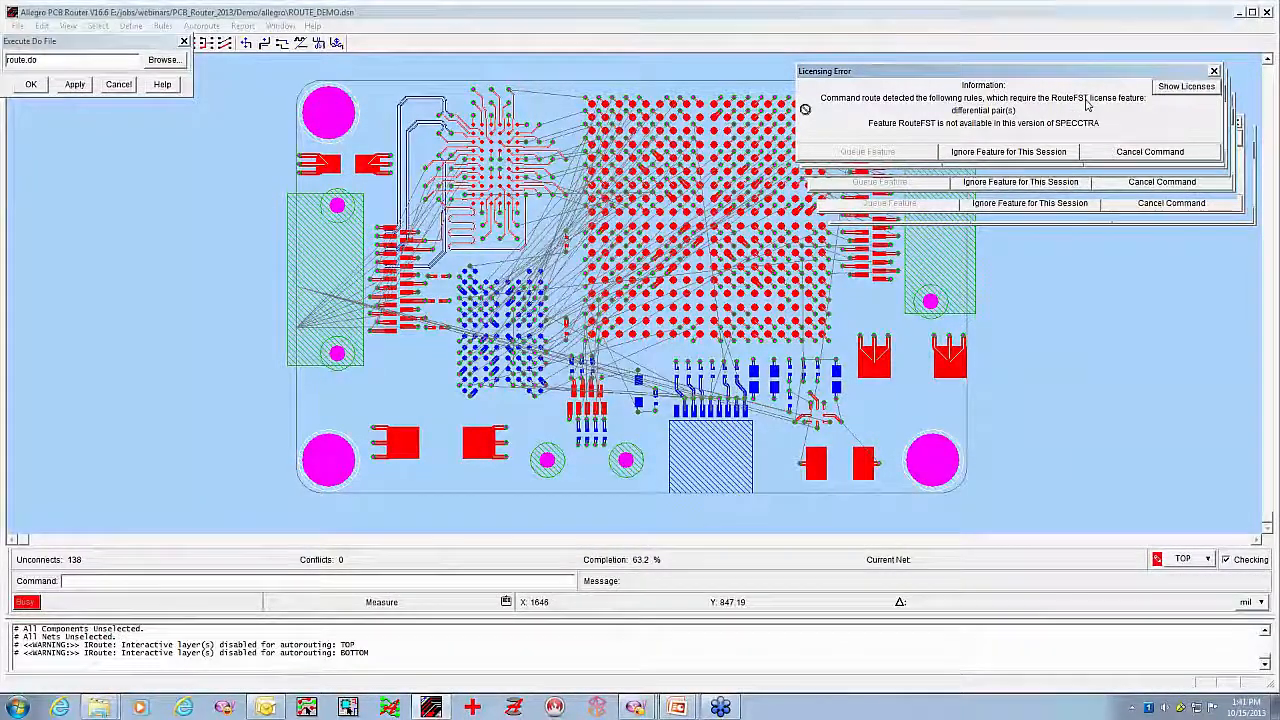
pyautogui.click(1005, 152)
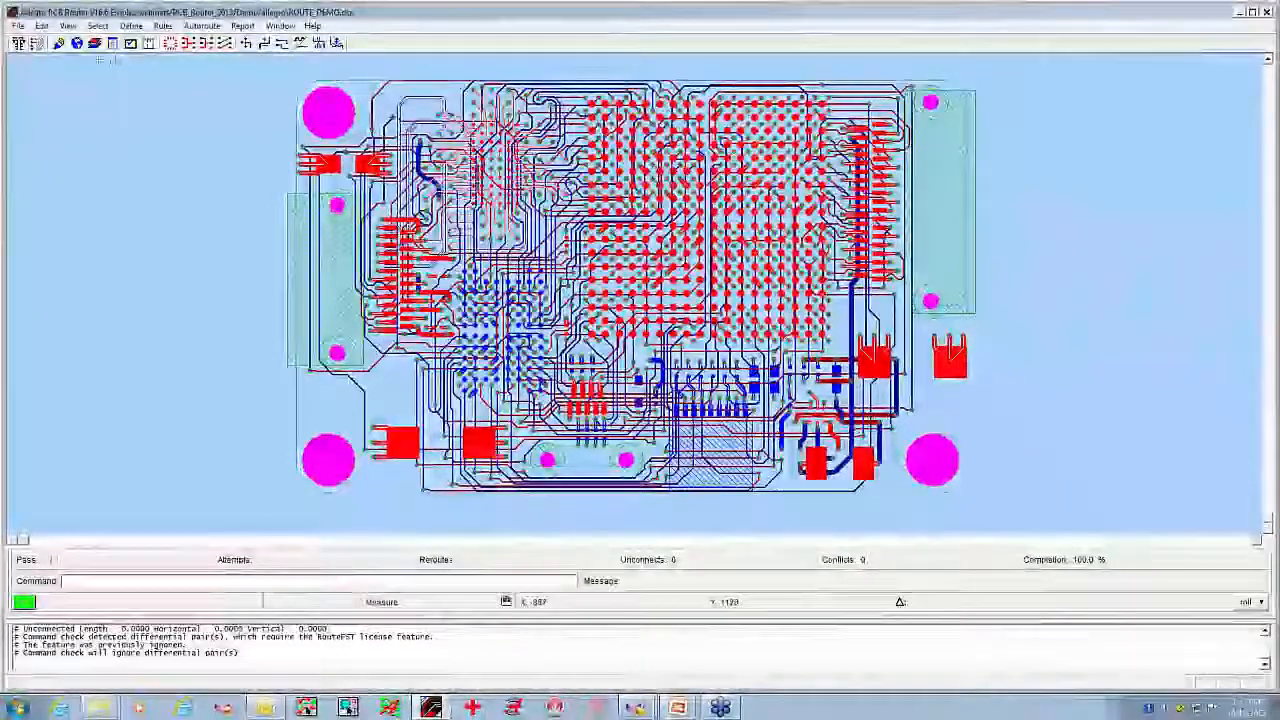
# Examine the routing status report for conflicts, unconnects and completion, and close it
pyautogui.click(113, 44)
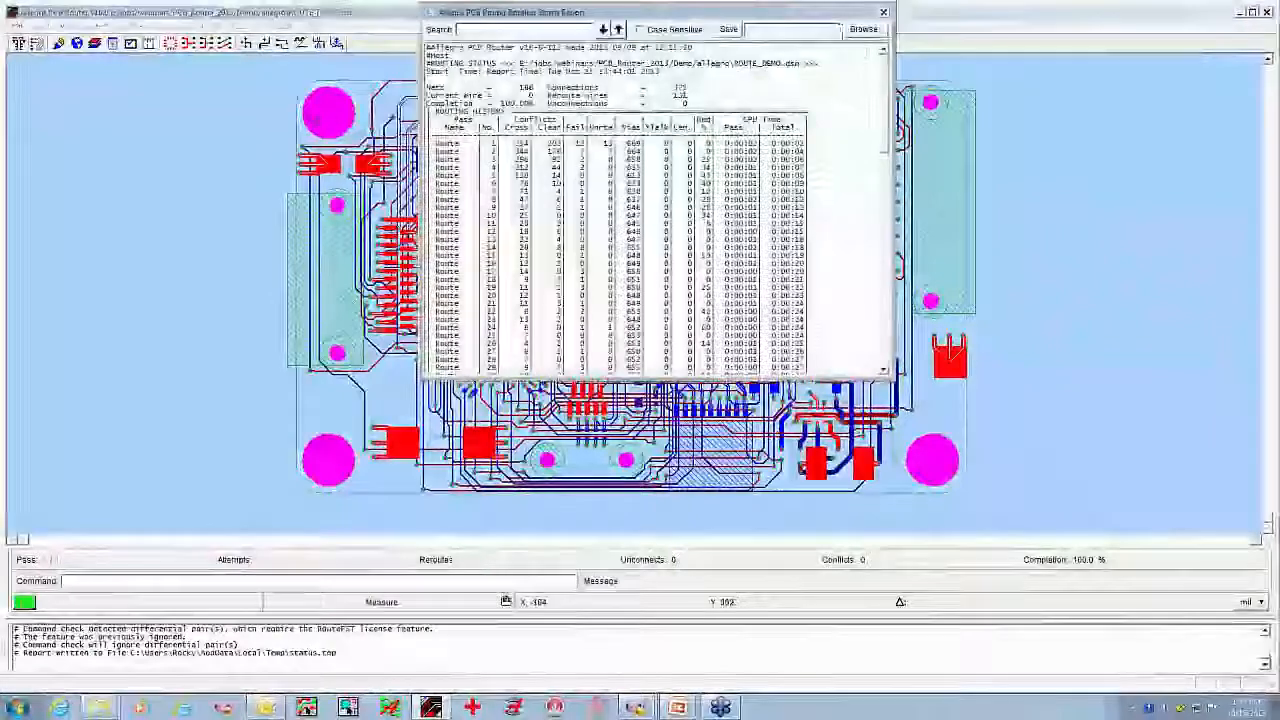
pyautogui.moveTo(830, 12); pyautogui.dragTo(496, 89)
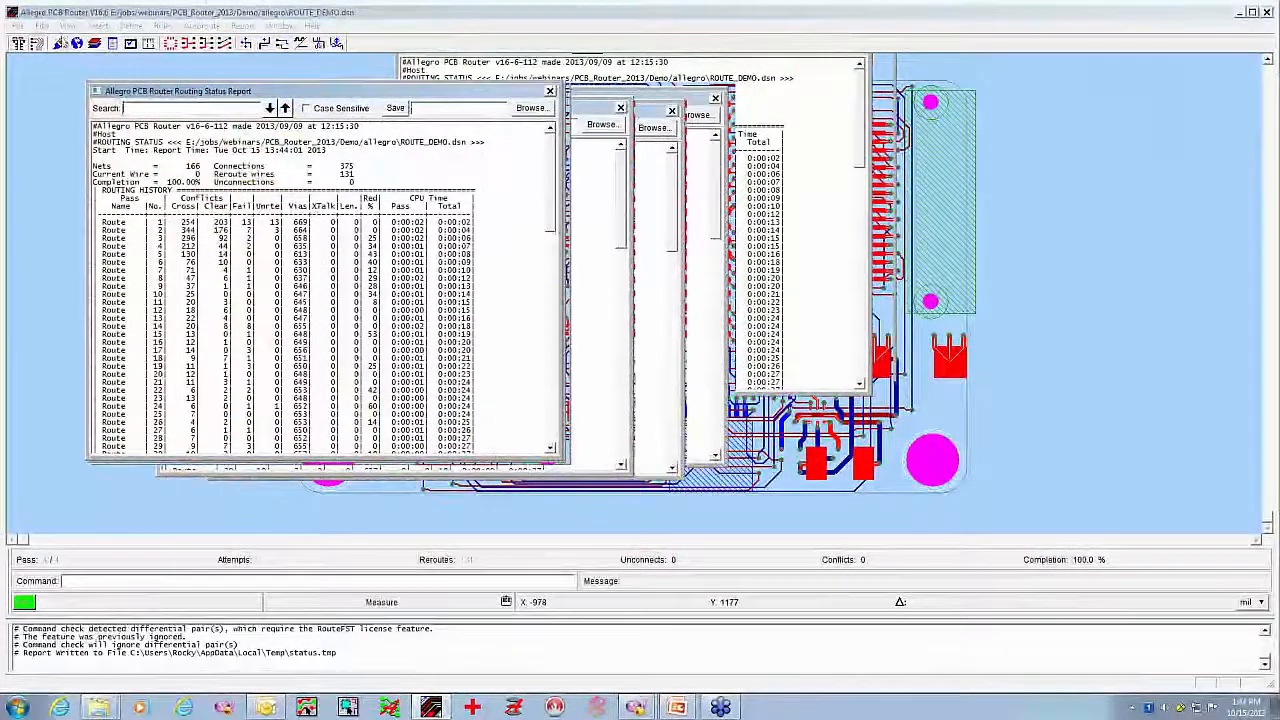
pyautogui.click(59, 44)
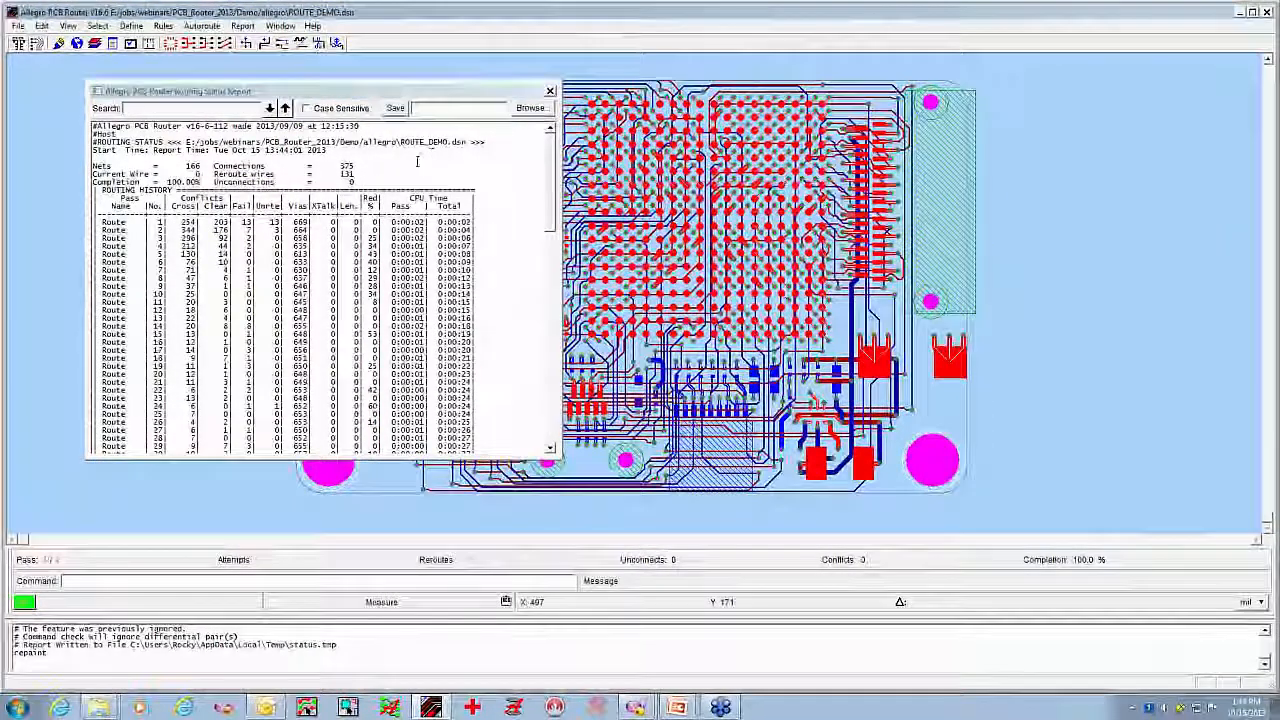
pyautogui.click(549, 92)
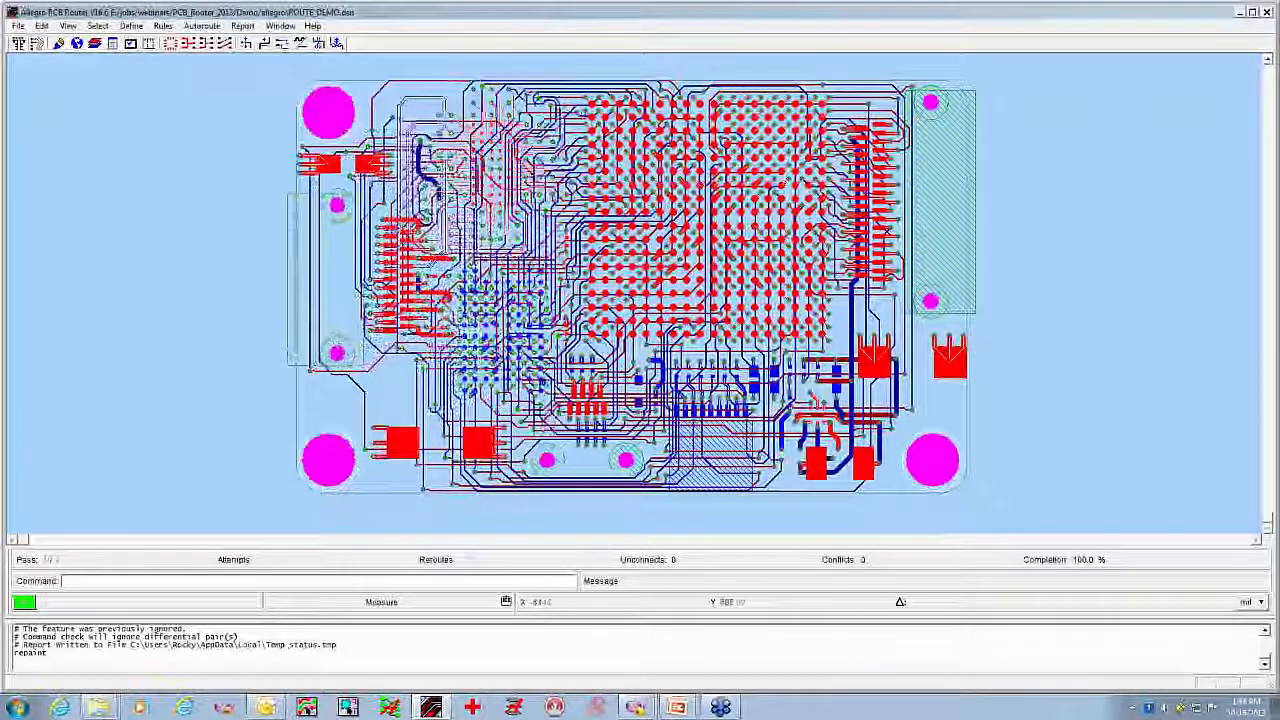
# Isolate the TOP layer and the BOTTOM layer one after the other to examine the outer-layer routing
pyautogui.click(95, 44)
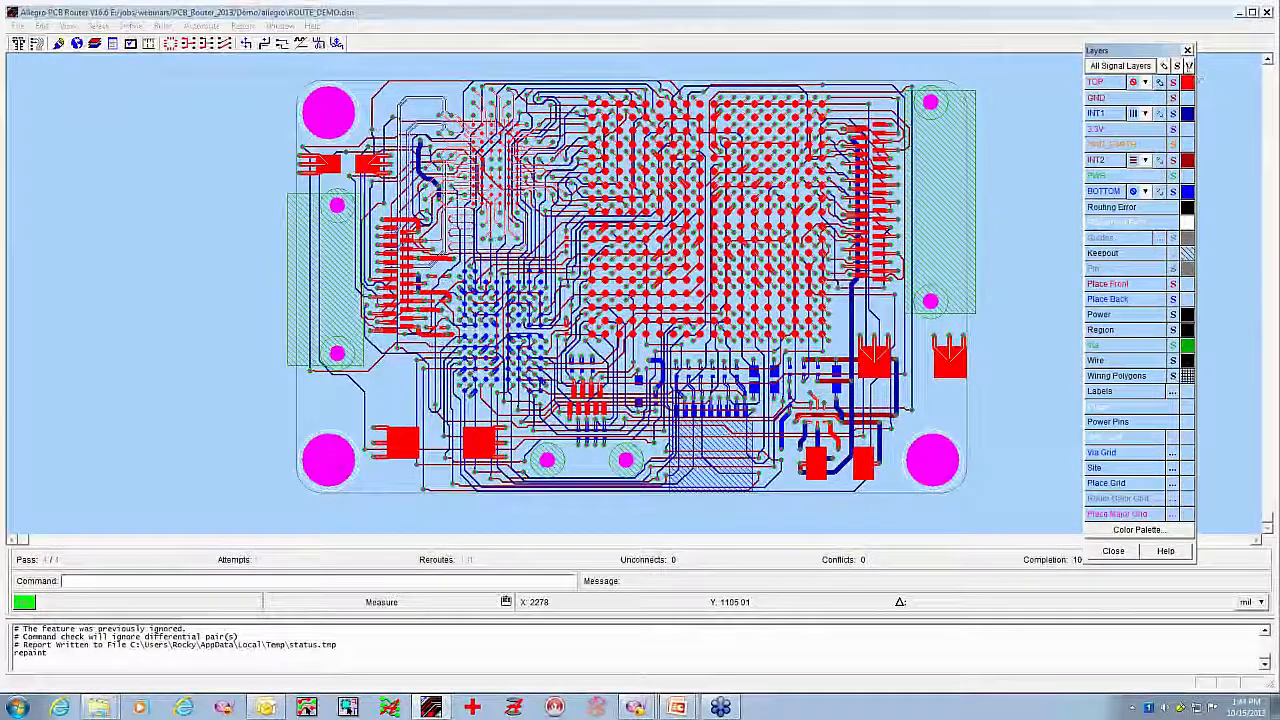
pyautogui.click(1188, 66)
pyautogui.click(1187, 82)
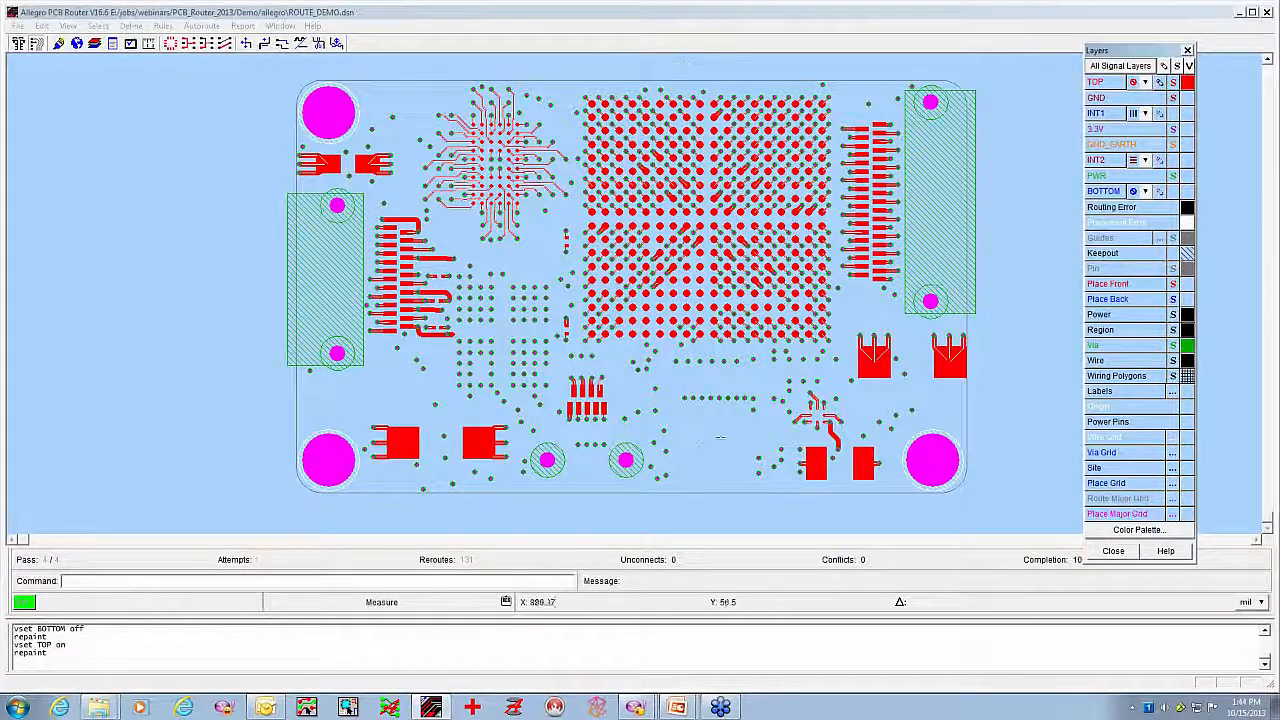
pyautogui.click(1187, 82)
pyautogui.click(1187, 191)
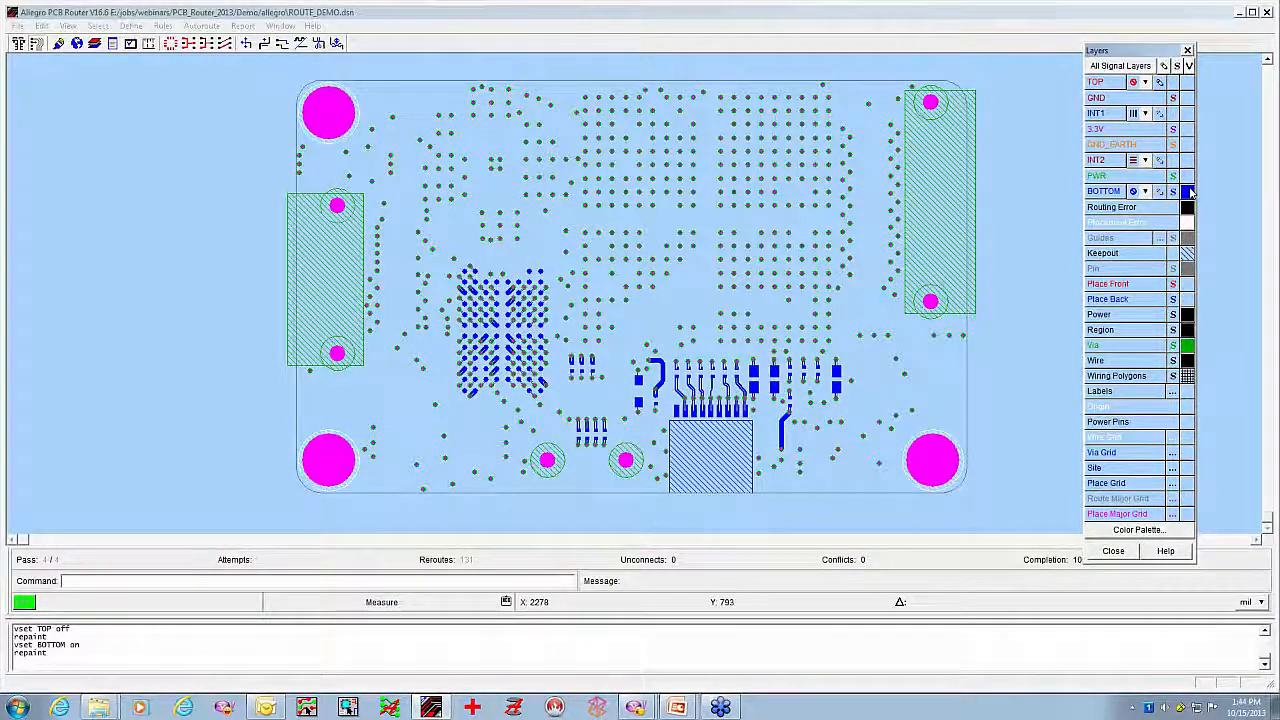
# Isolate the INT2 layer and the INT1 layer one after the other to examine the inner-layer routing directions
pyautogui.click(1187, 191)
pyautogui.click(1187, 160)
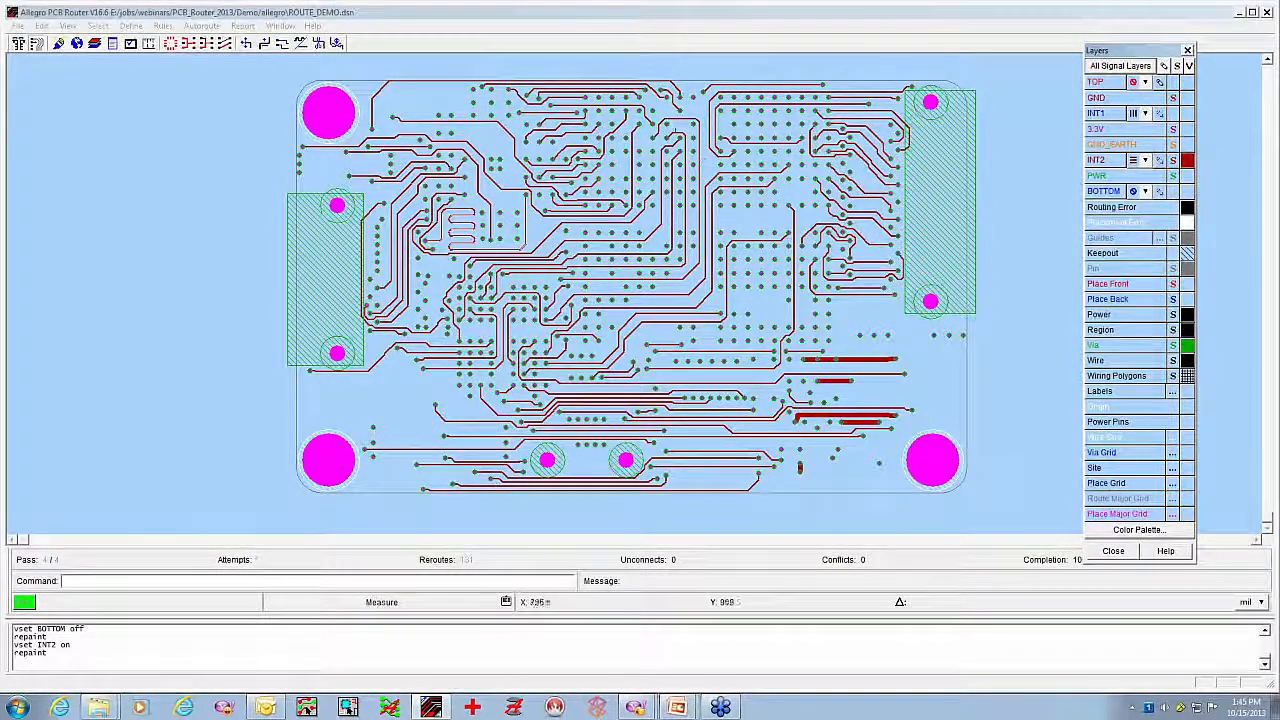
pyautogui.click(1187, 160)
pyautogui.click(1187, 113)
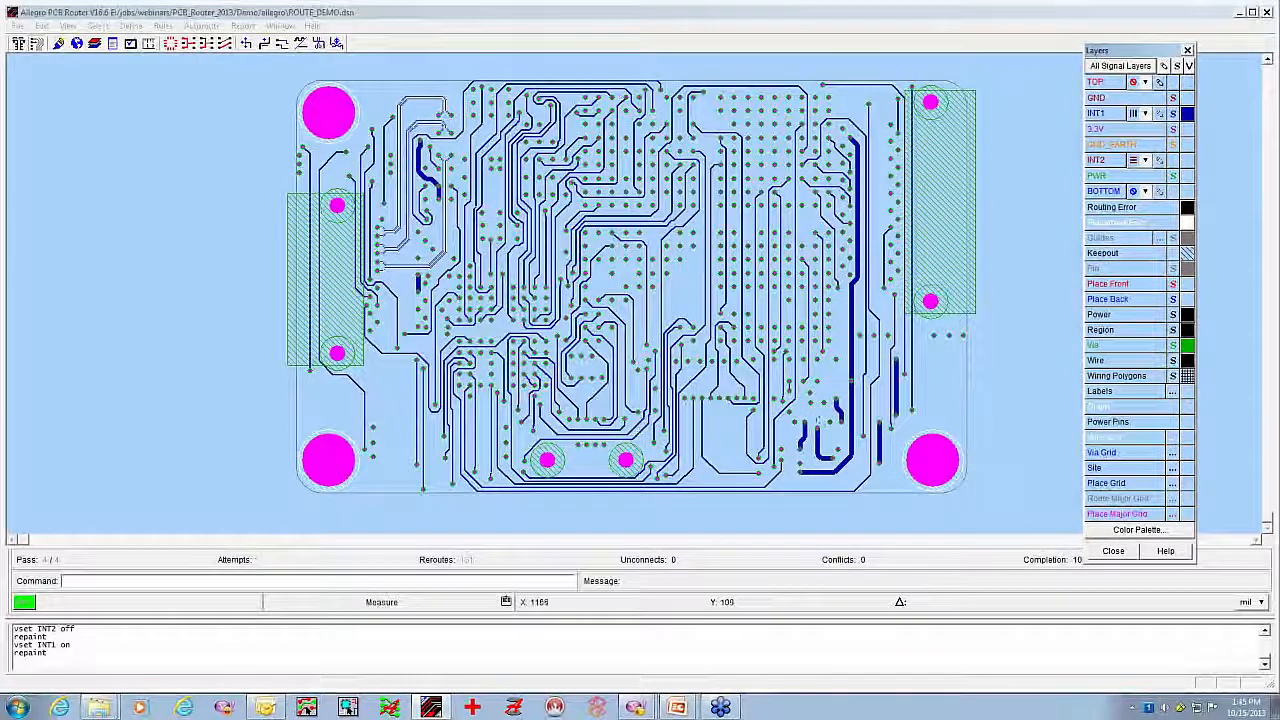
# Select net OEN and switch the visibility of INT1 and INT2 to trace its path across both inner layers
pyautogui.moveTo(532, 443); pyautogui.dragTo(373, 295, button='middle')
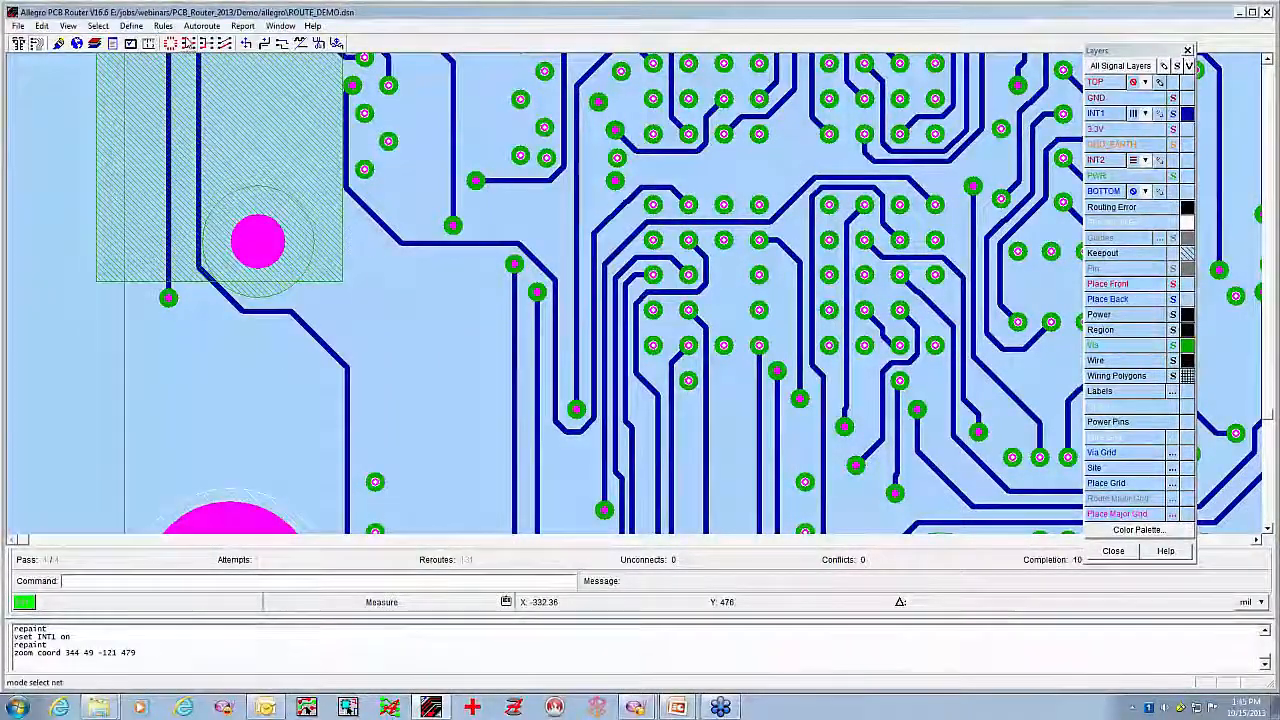
pyautogui.click(189, 45)
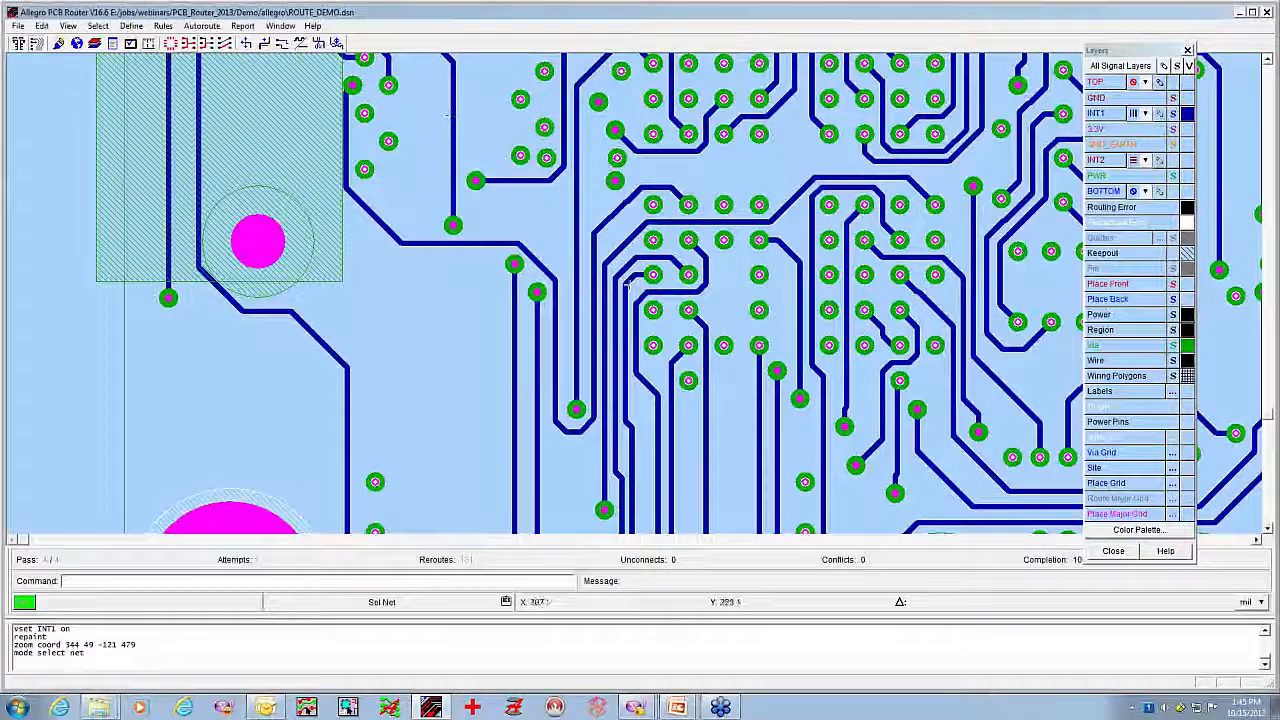
pyautogui.click(578, 270)
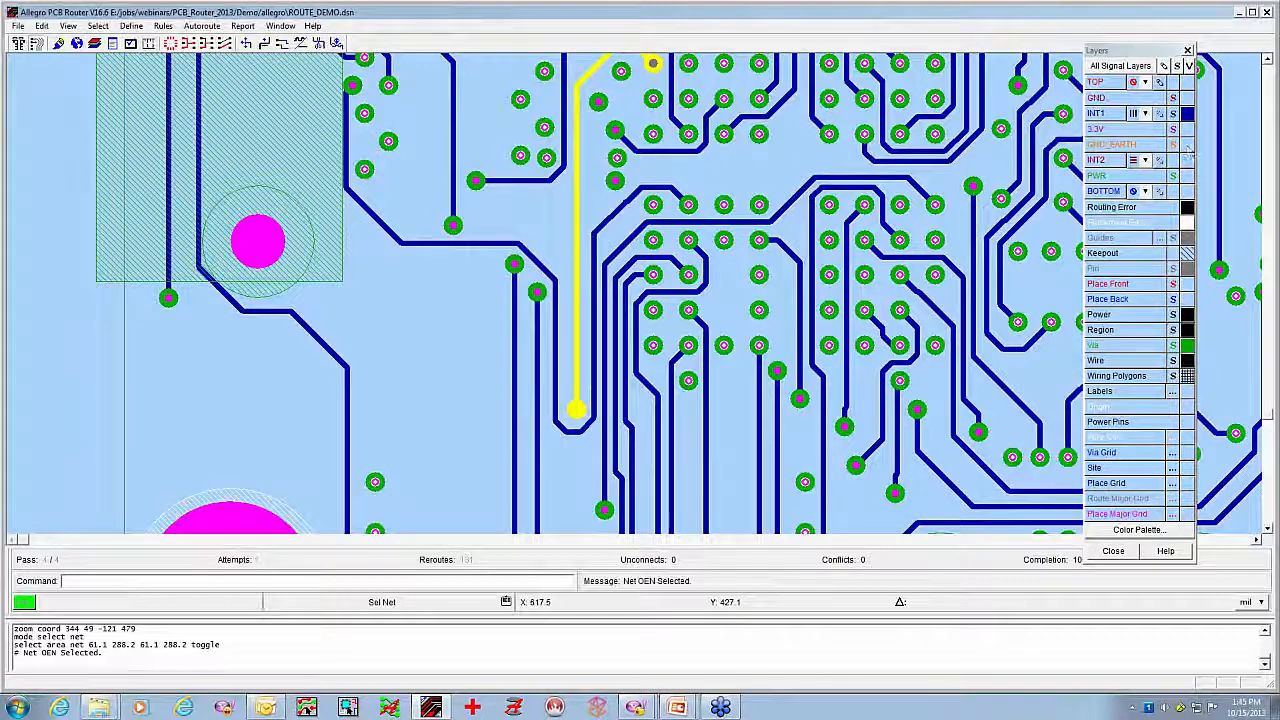
pyautogui.click(1187, 160)
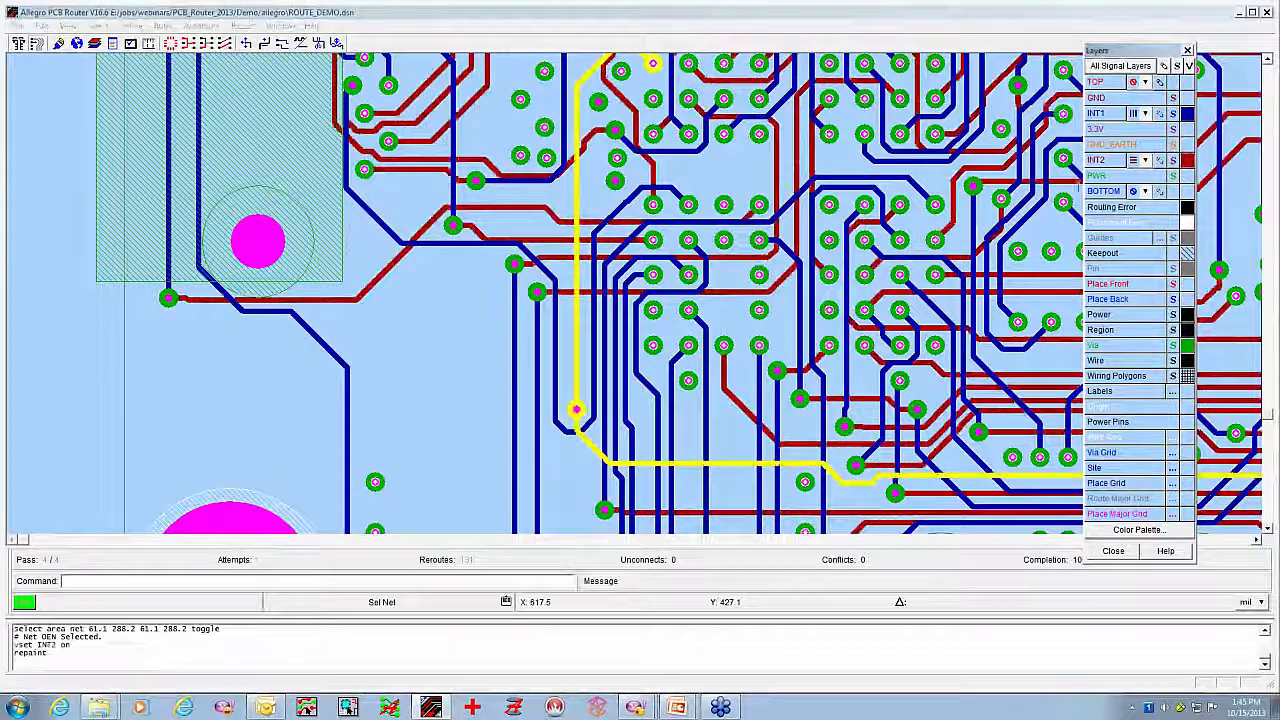
pyautogui.click(1187, 113)
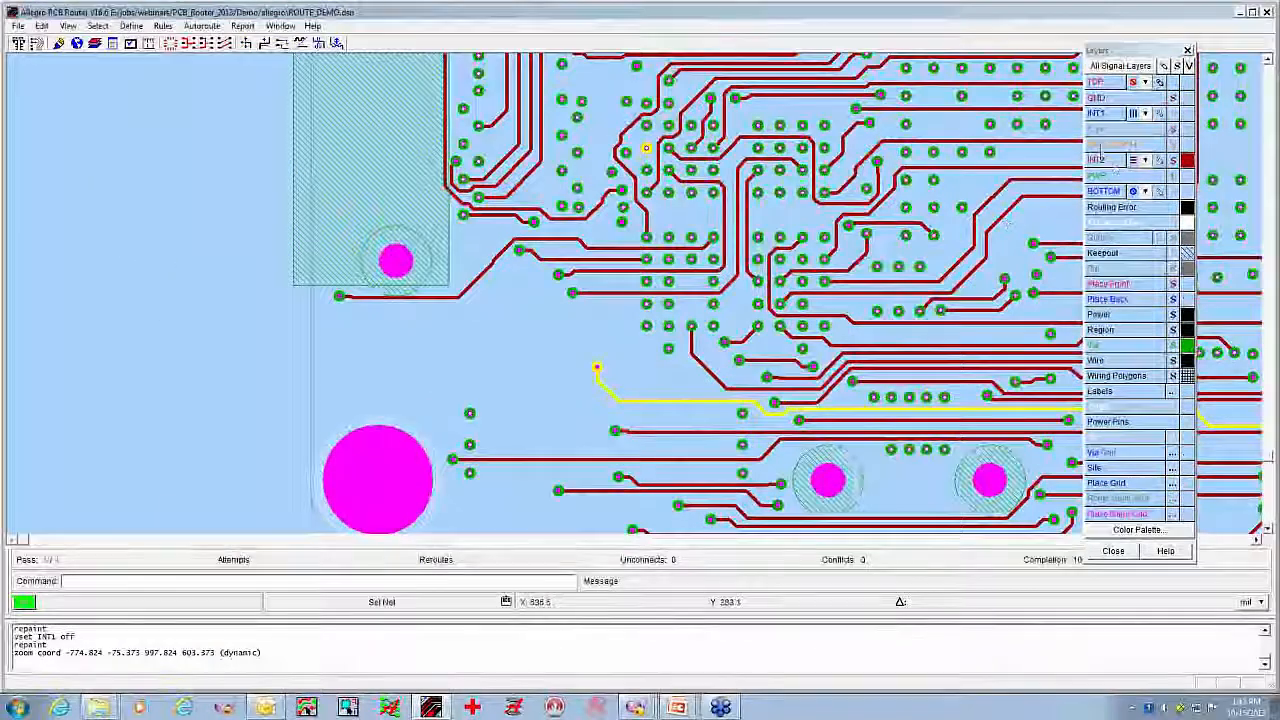
pyautogui.click(1187, 113)
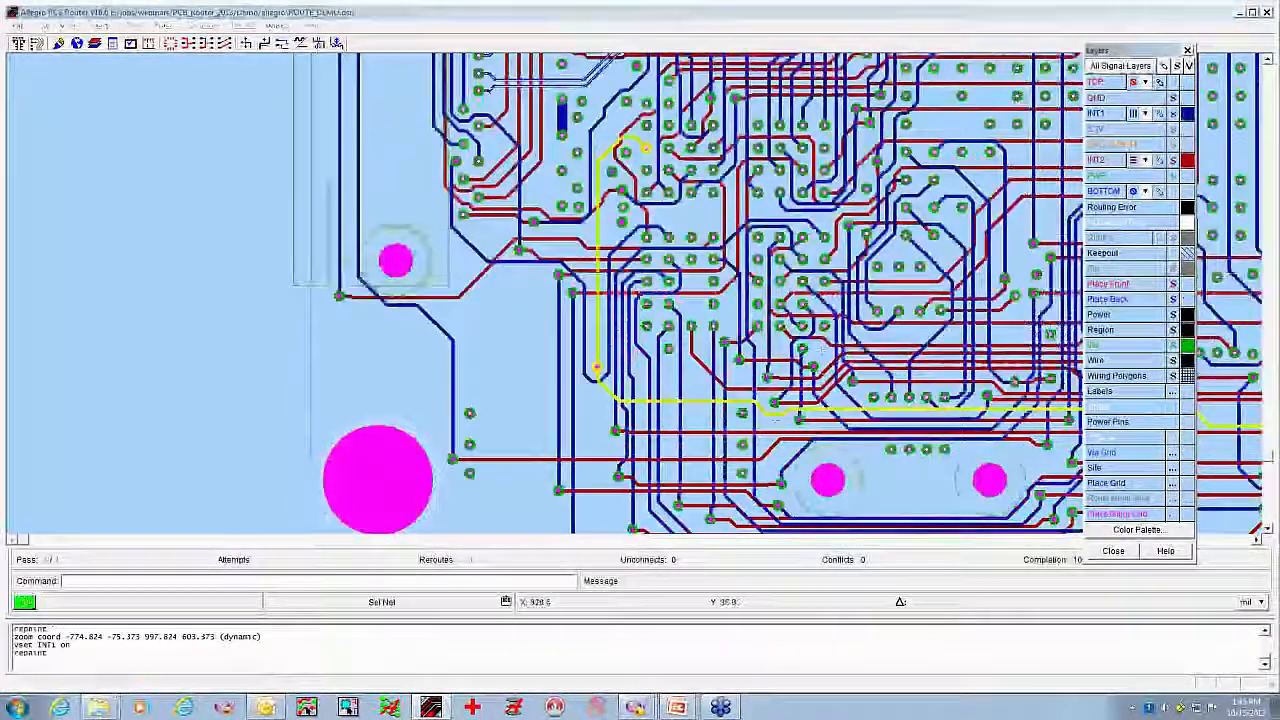
# Move net OEN's via up along its vertical trace to 60, 245 and slide the U-shaped INT1 trace up just below it
pyautogui.moveTo(755, 419); pyautogui.dragTo(537, 247, button='middle')
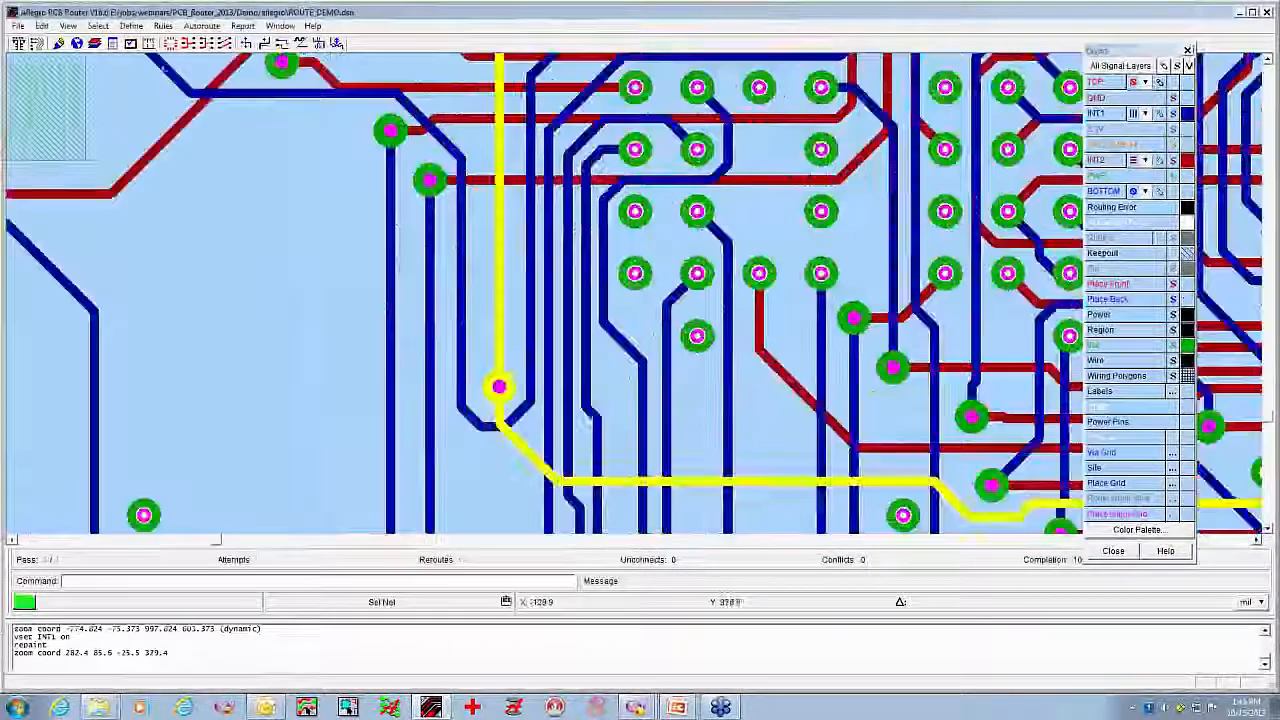
pyautogui.click(282, 43)
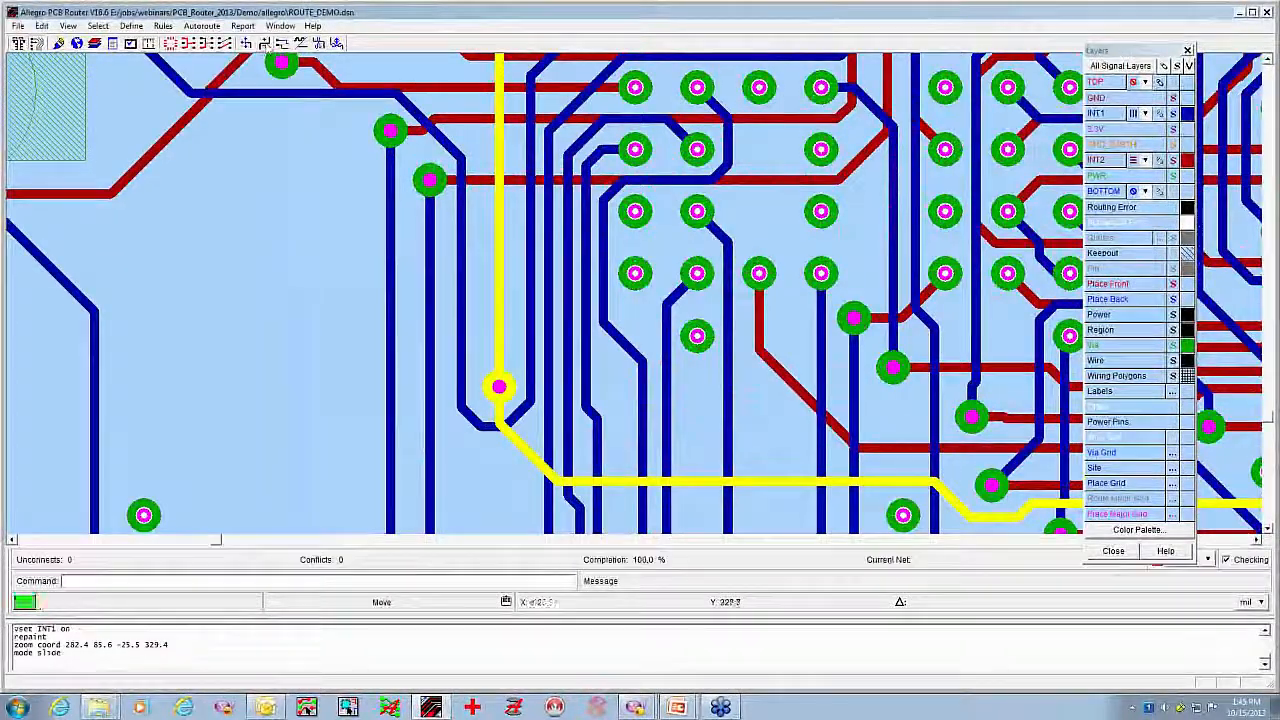
pyautogui.click(499, 386)
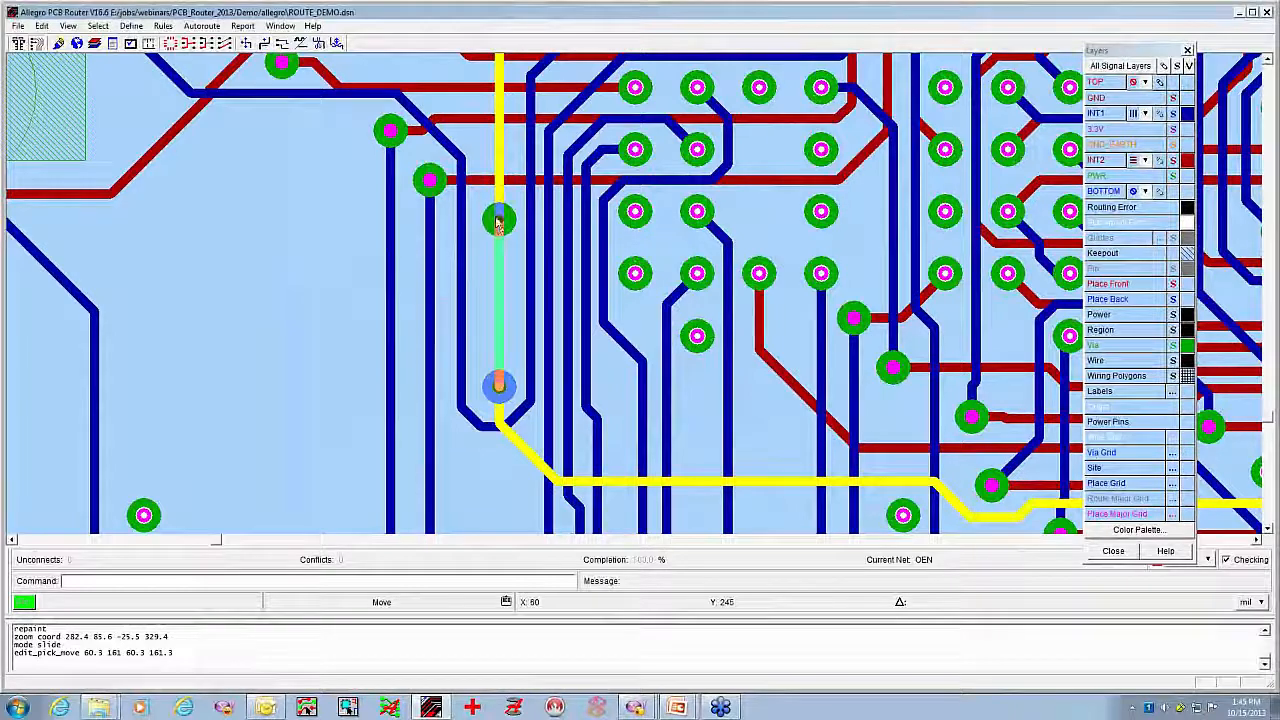
pyautogui.click(496, 216)
pyautogui.click(497, 425)
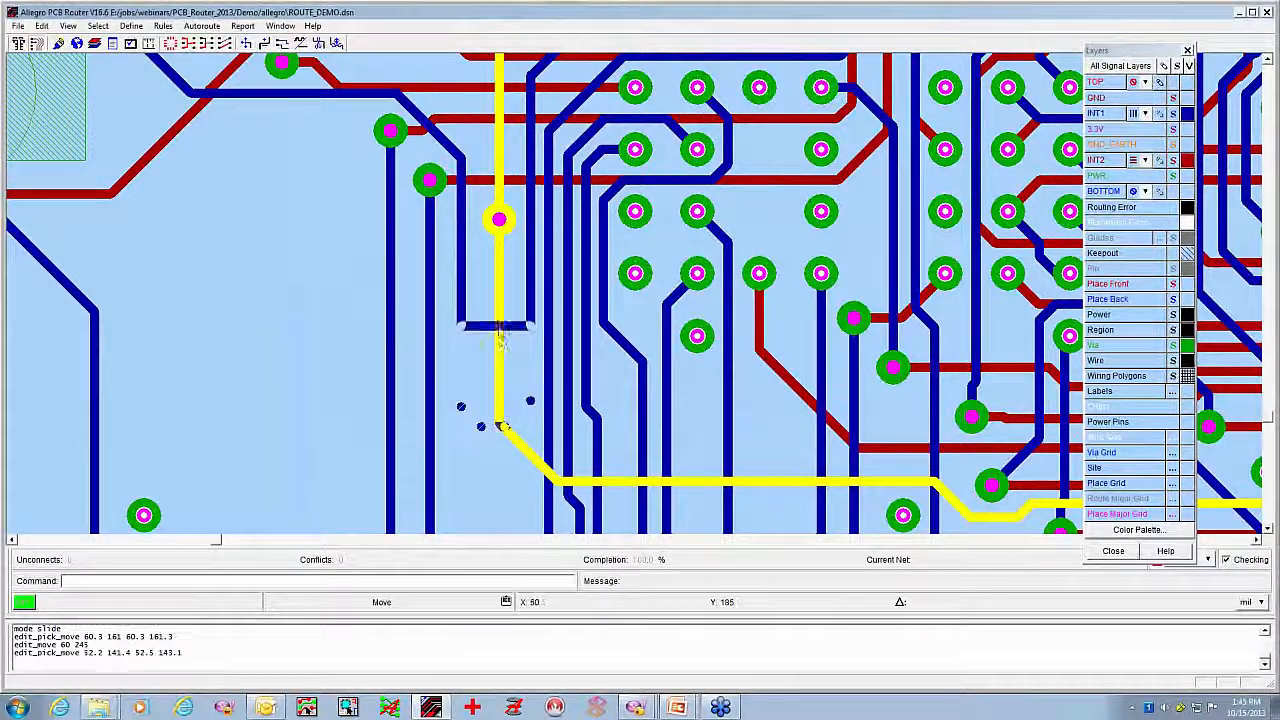
pyautogui.click(499, 250)
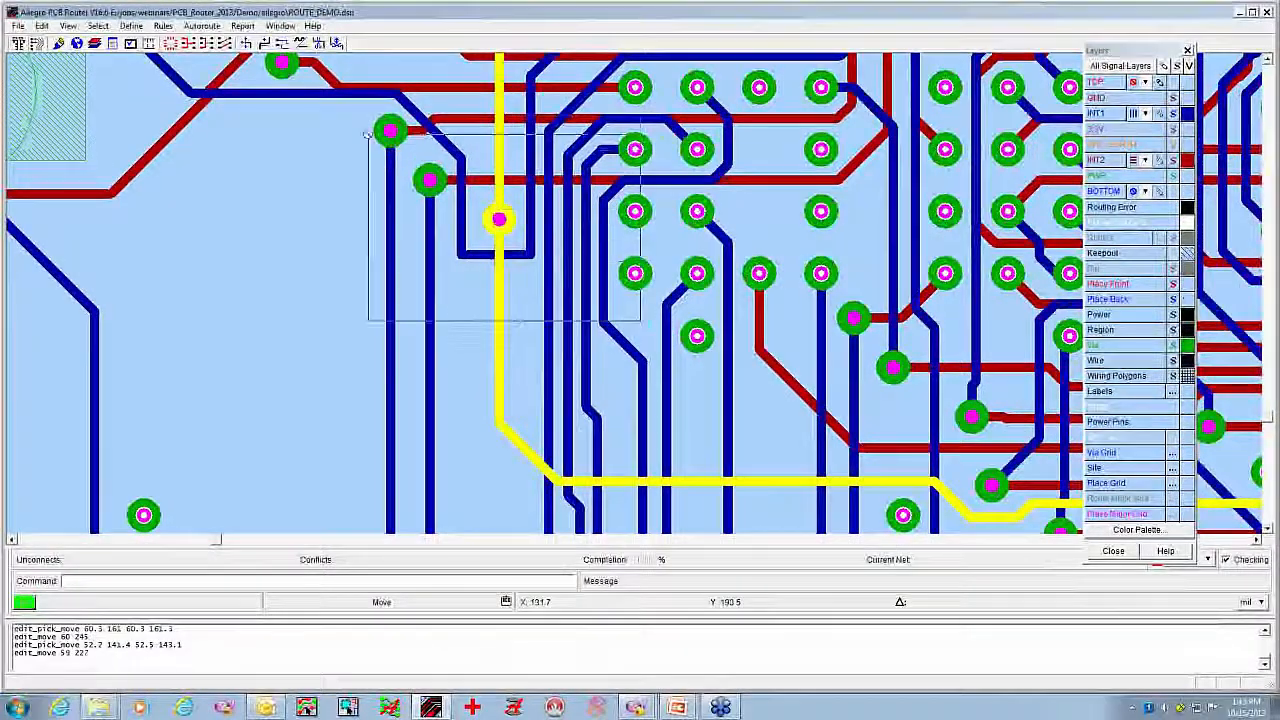
# Deselect net OEN and slide both square corners of the U-shaped FA7 trace around its via into diagonal corners
pyautogui.moveTo(329, 115); pyautogui.dragTo(630, 305, button='middle')
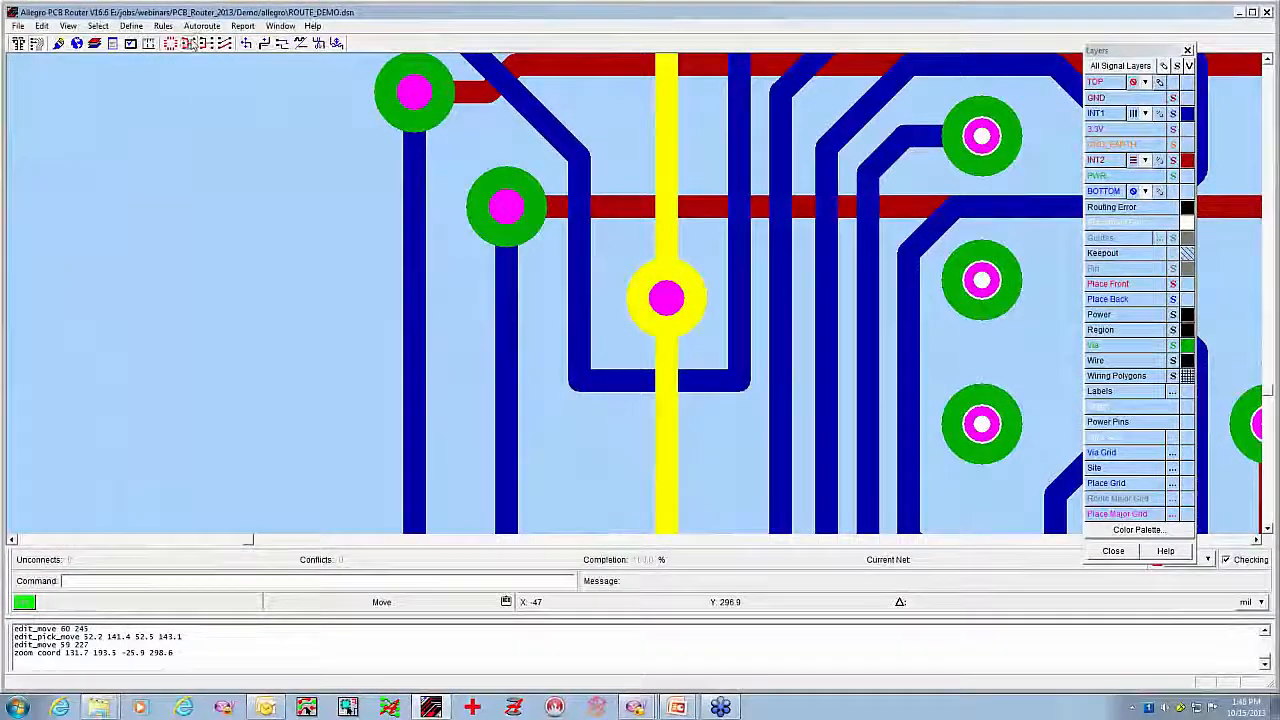
pyautogui.click(675, 291)
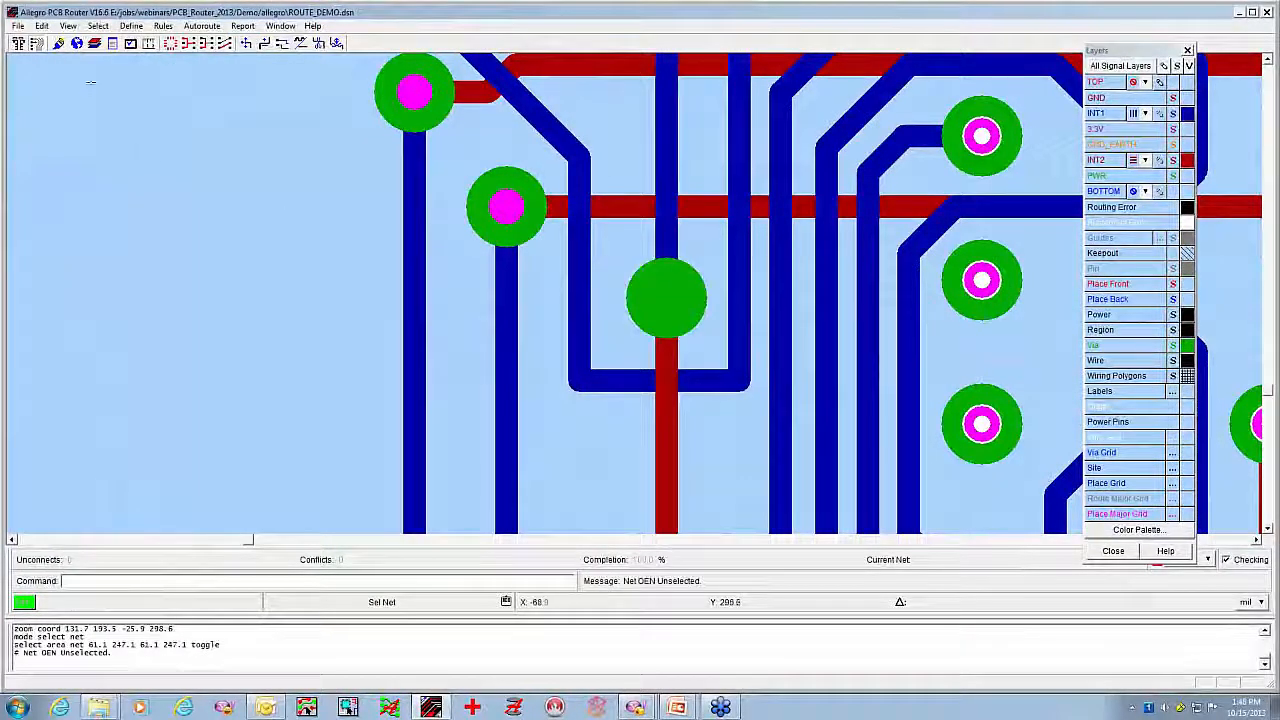
pyautogui.click(264, 43)
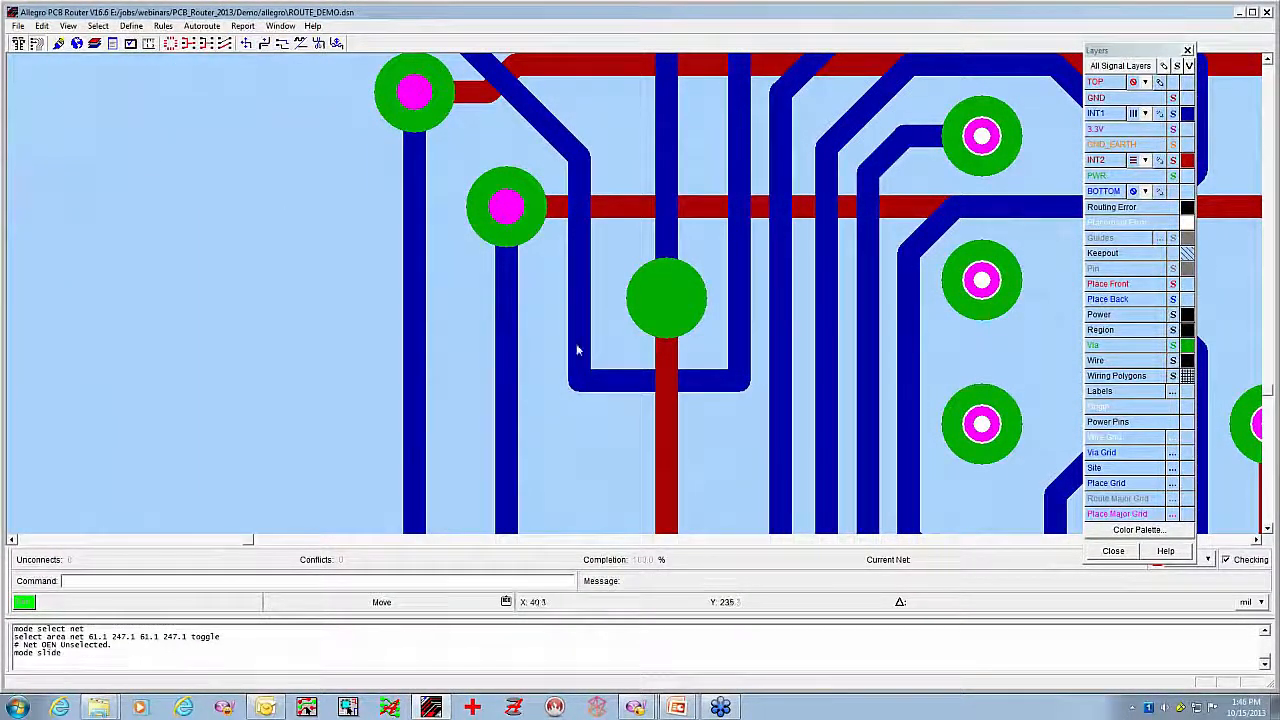
pyautogui.click(578, 375)
pyautogui.click(604, 294)
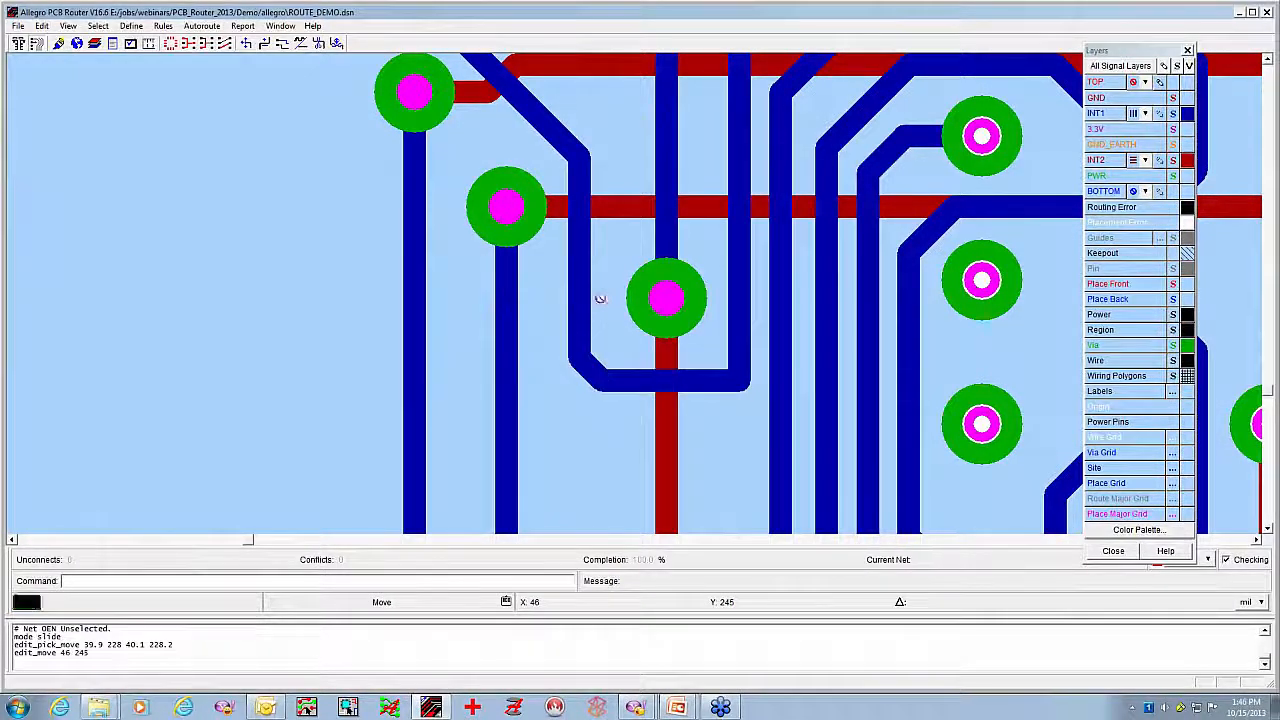
pyautogui.click(743, 383)
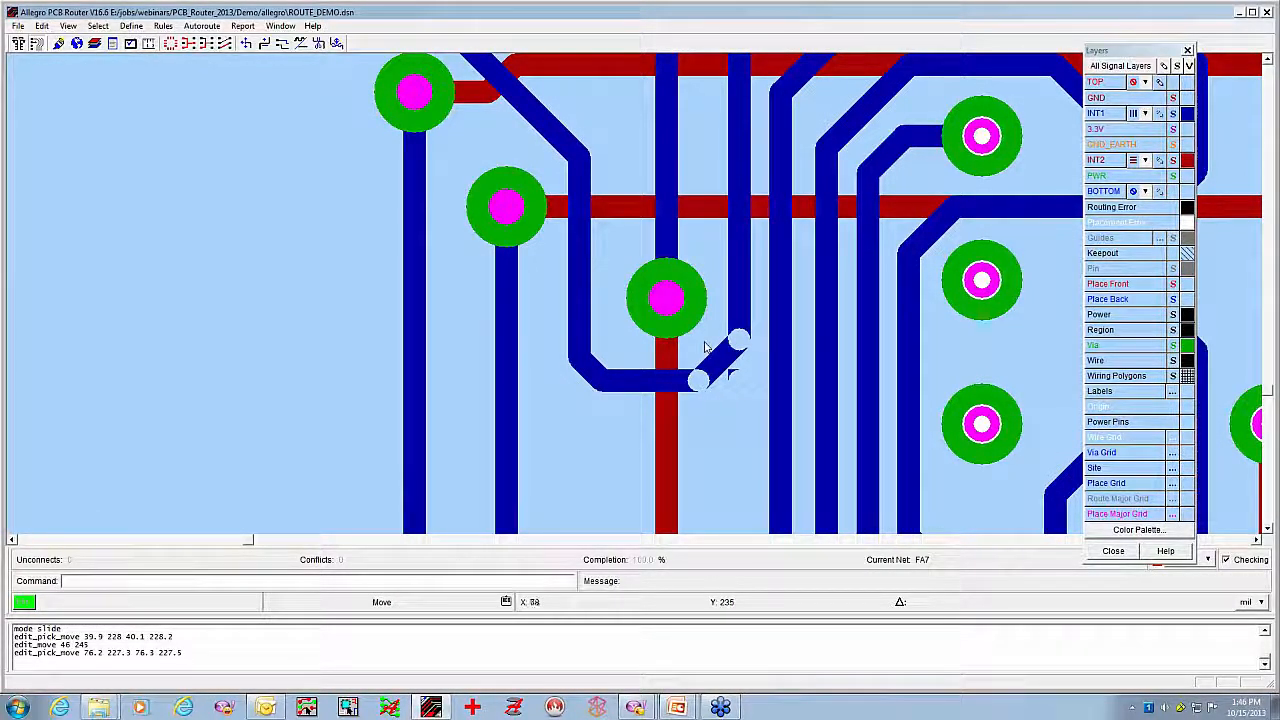
pyautogui.click(703, 343)
# Hide INT1 and slide the long diagonal segment of the INT2 trace near the board's upper edge away from the neighbouring via
pyautogui.scroll(-3, 688, 177)
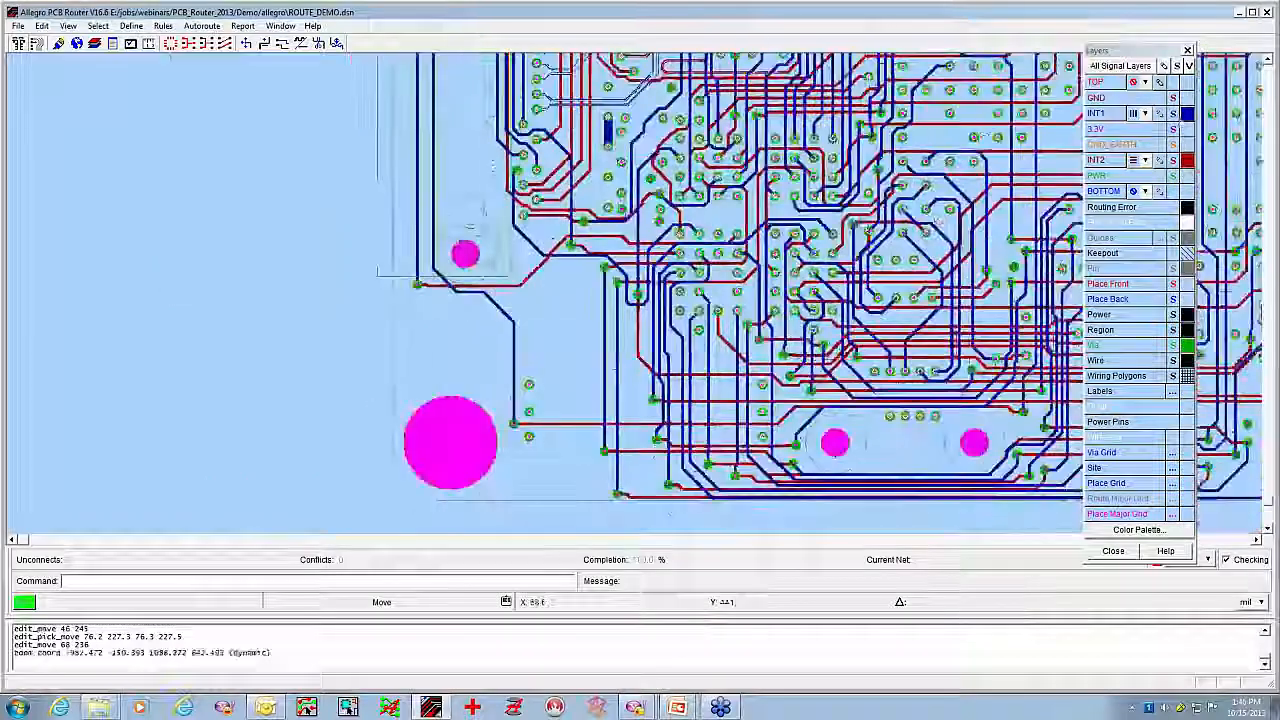
pyautogui.click(1188, 114)
pyautogui.scroll(-1, 890, 176)
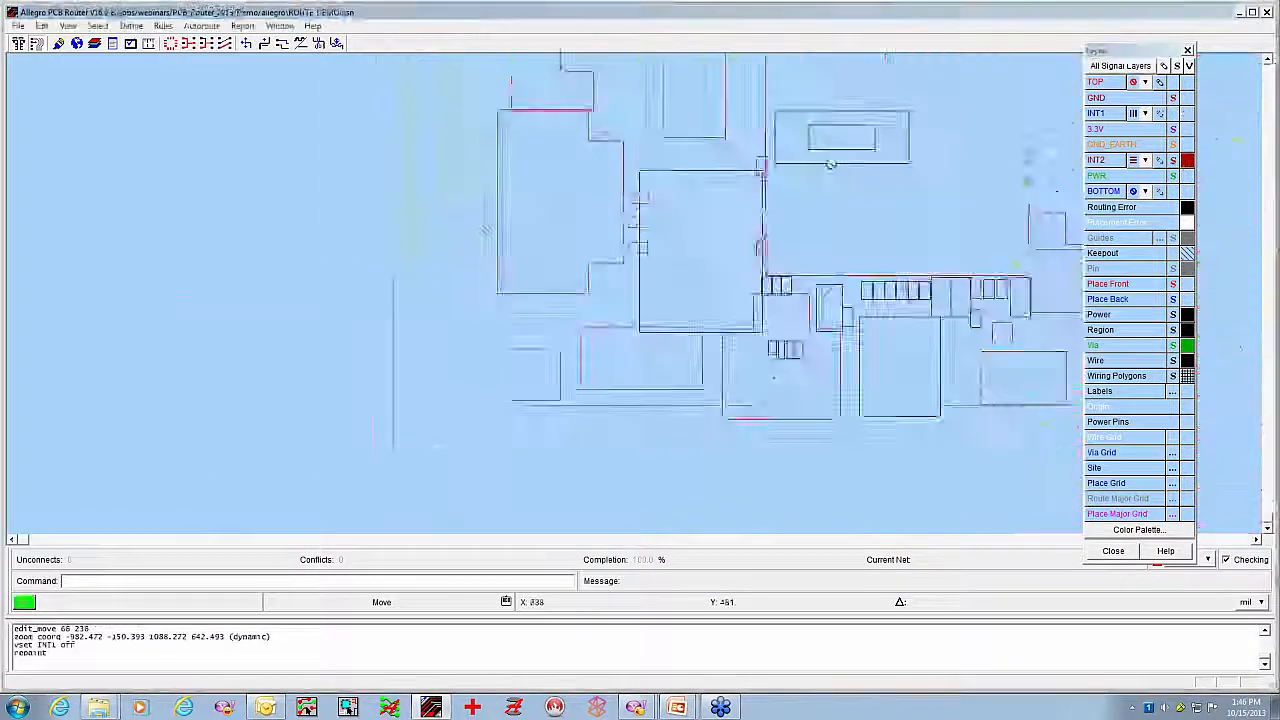
pyautogui.middleClick(893, 174)
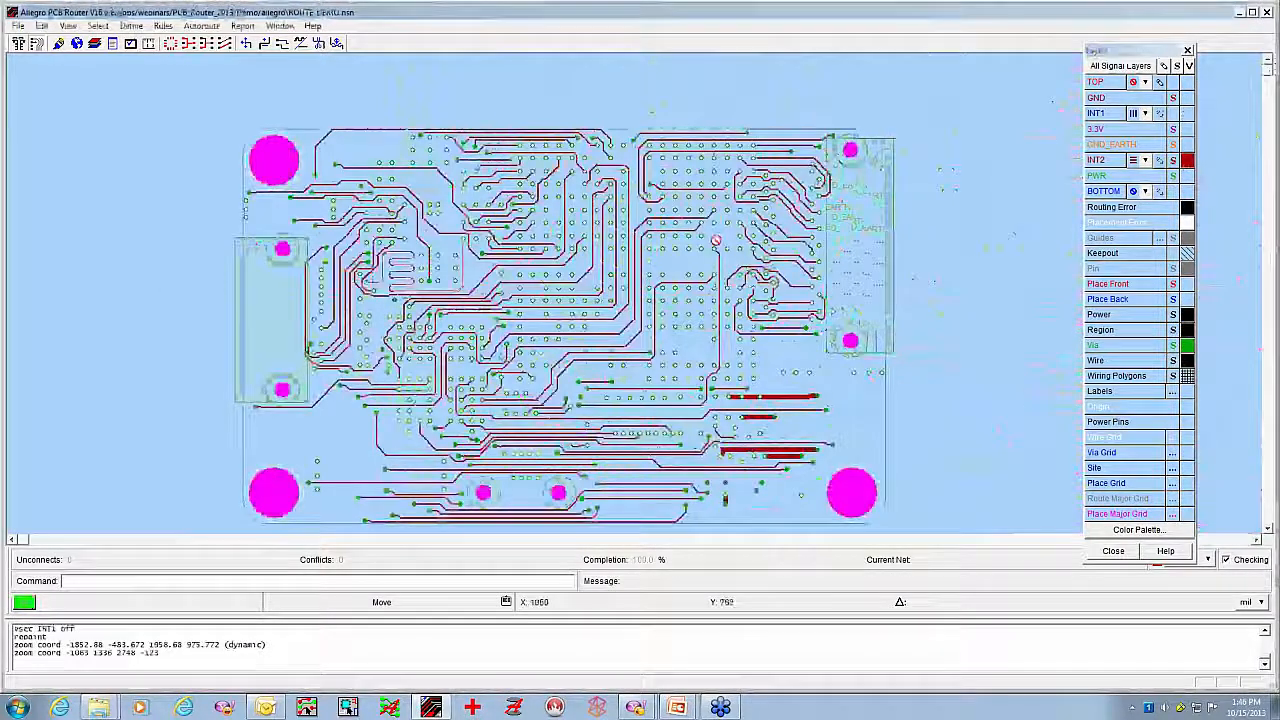
pyautogui.moveTo(508, 163); pyautogui.dragTo(449, 124, button='middle')
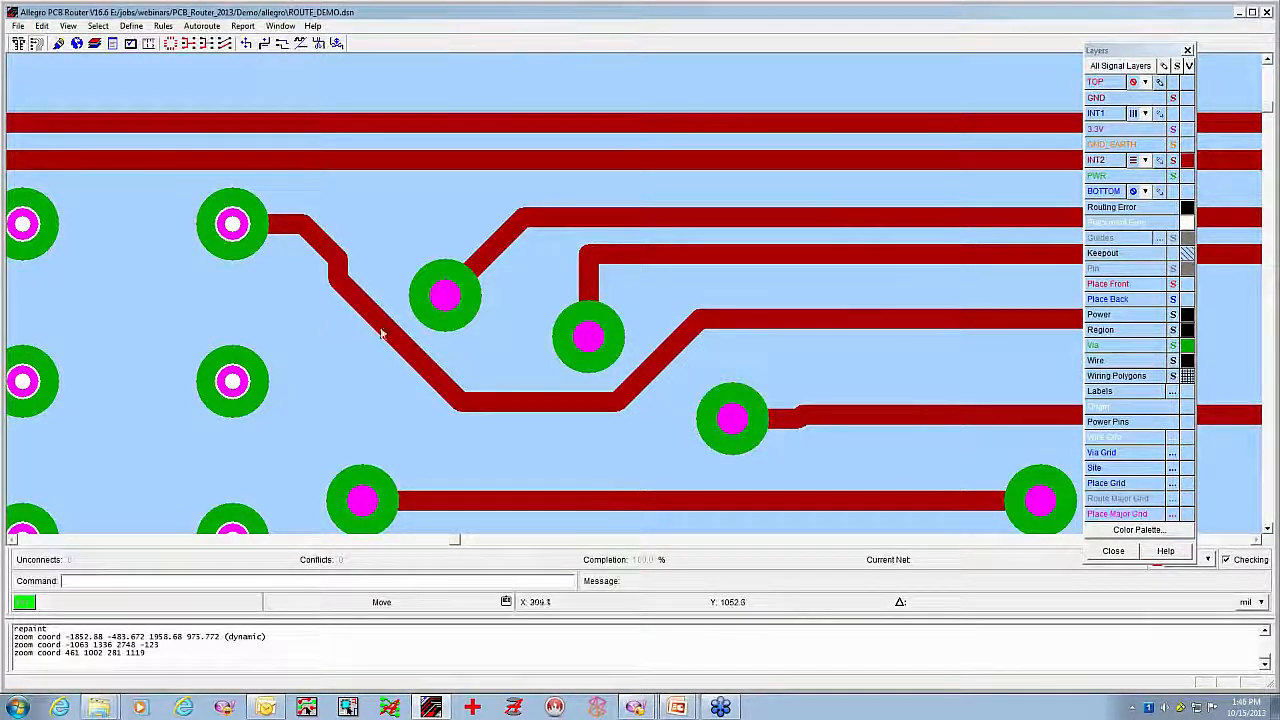
pyautogui.moveTo(390, 332); pyautogui.dragTo(337, 372)
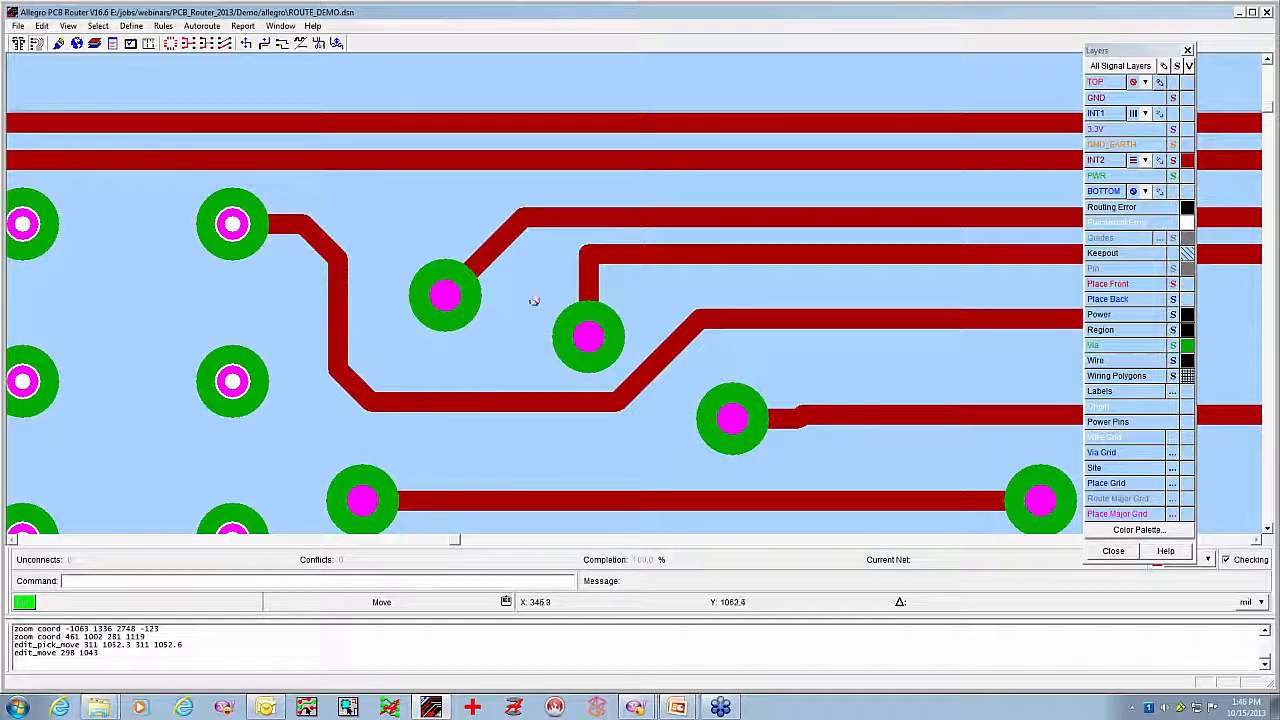
pyautogui.moveTo(595, 260)
pyautogui.mouseDown()
pyautogui.moveTo(669, 251)
pyautogui.moveTo(577, 261)
pyautogui.mouseUp()
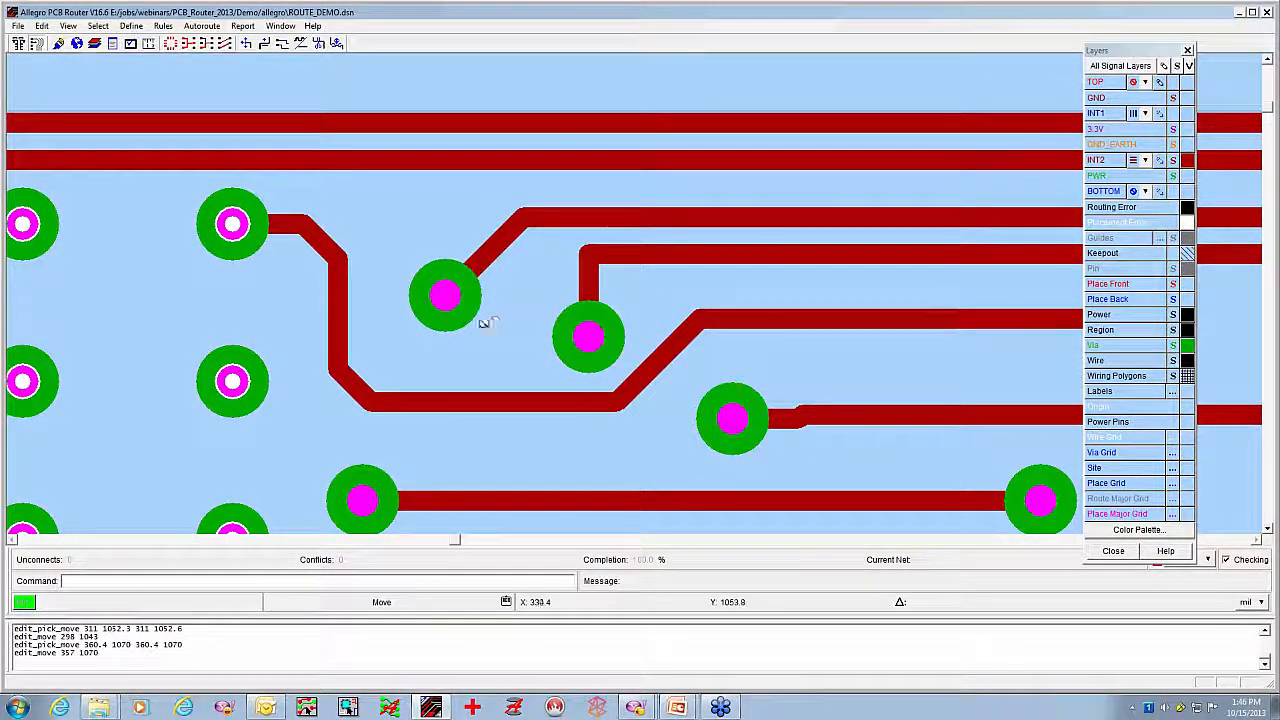
# Fit the whole board in view and make all signal layers visible again
pyautogui.scroll(-3, 505, 313)
pyautogui.middleClick(916, 390)
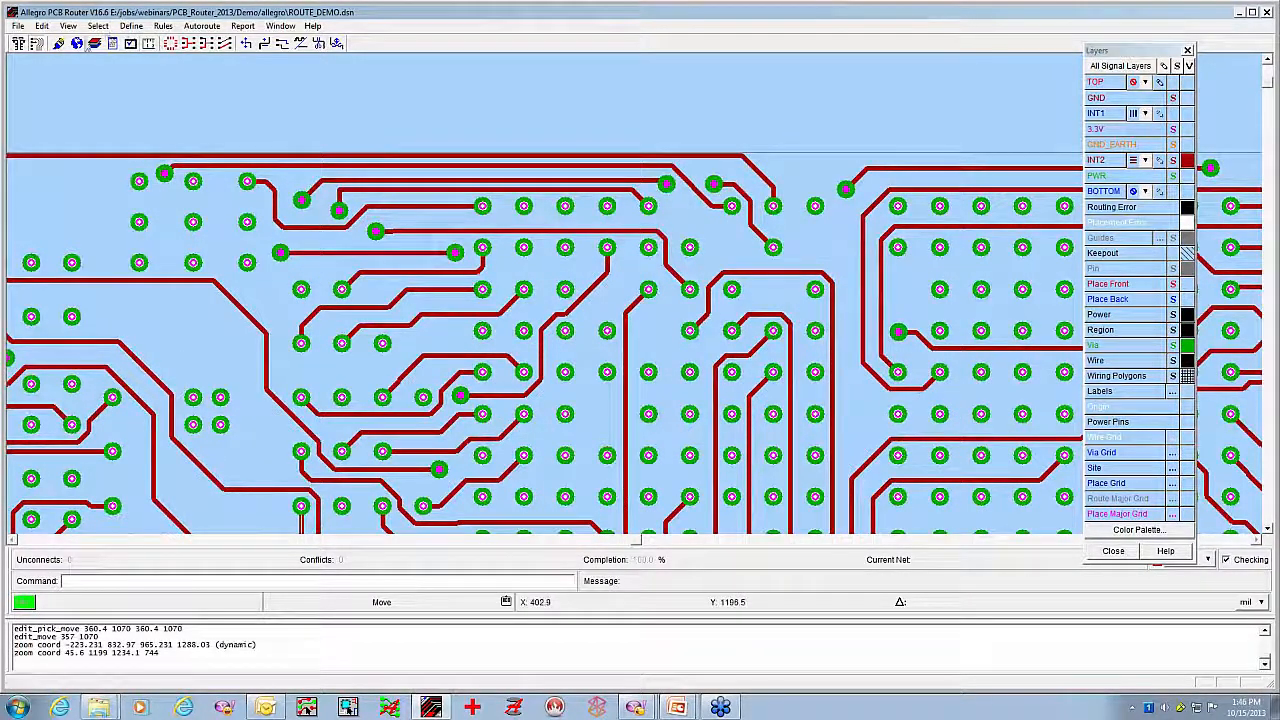
pyautogui.click(77, 44)
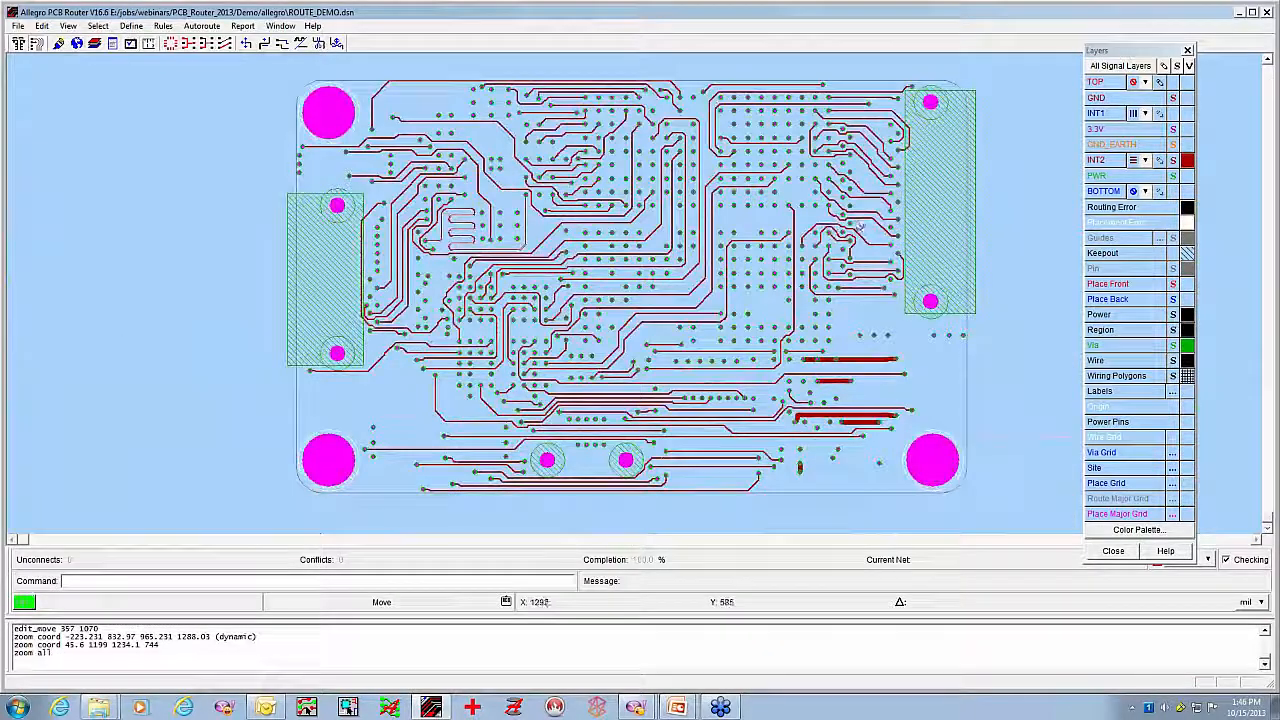
pyautogui.click(1189, 65)
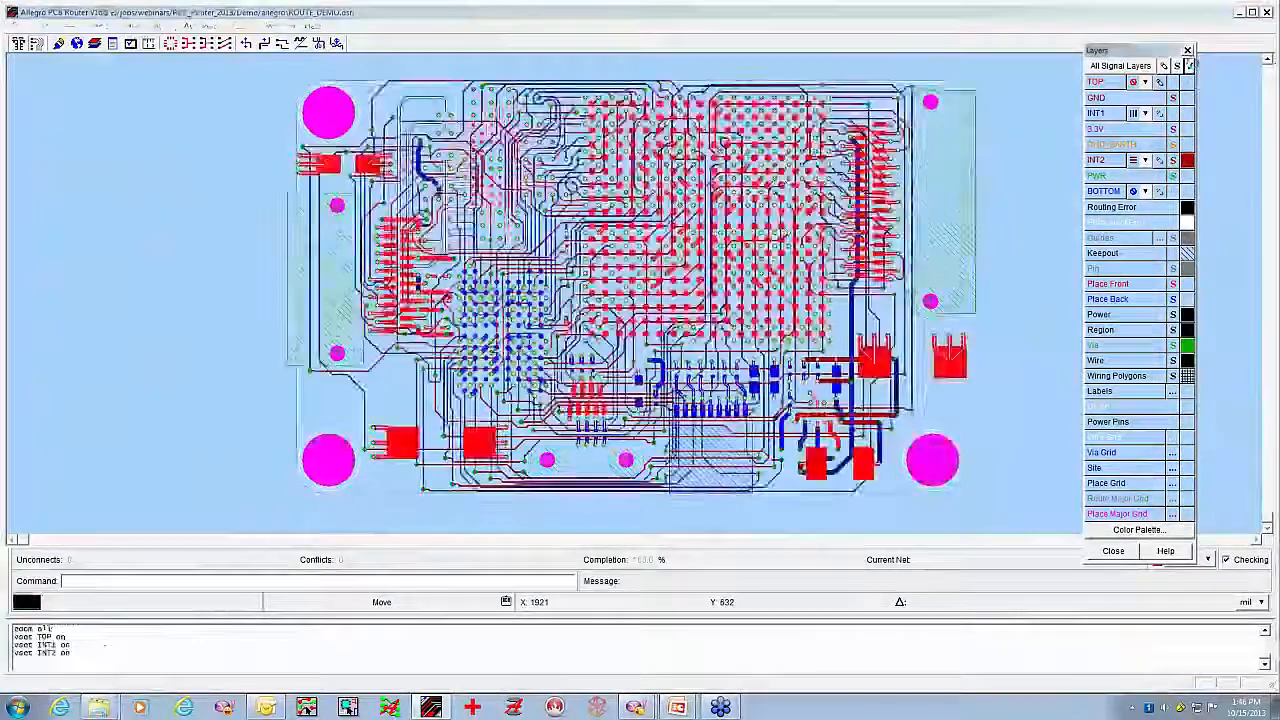
# Write the routing session to ROUTE_DEMO.ses without placement, guides or a comment
pyautogui.click(18, 25)
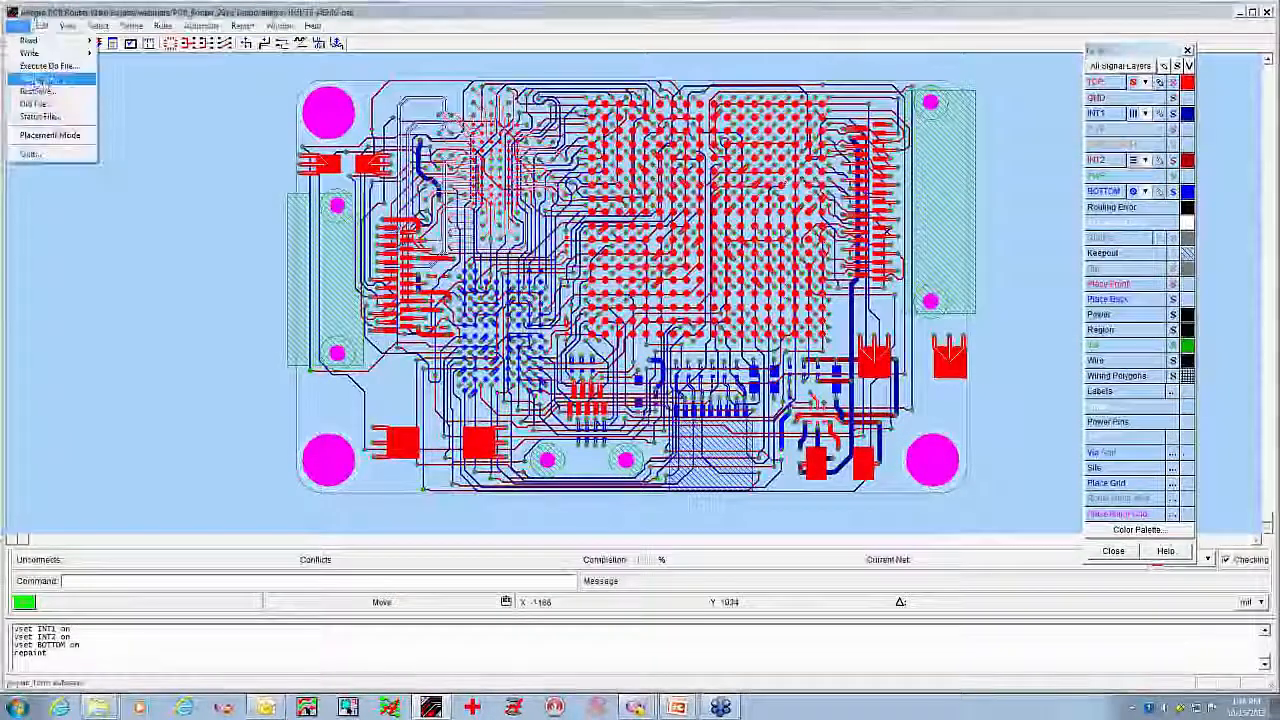
pyautogui.moveTo(50, 52)
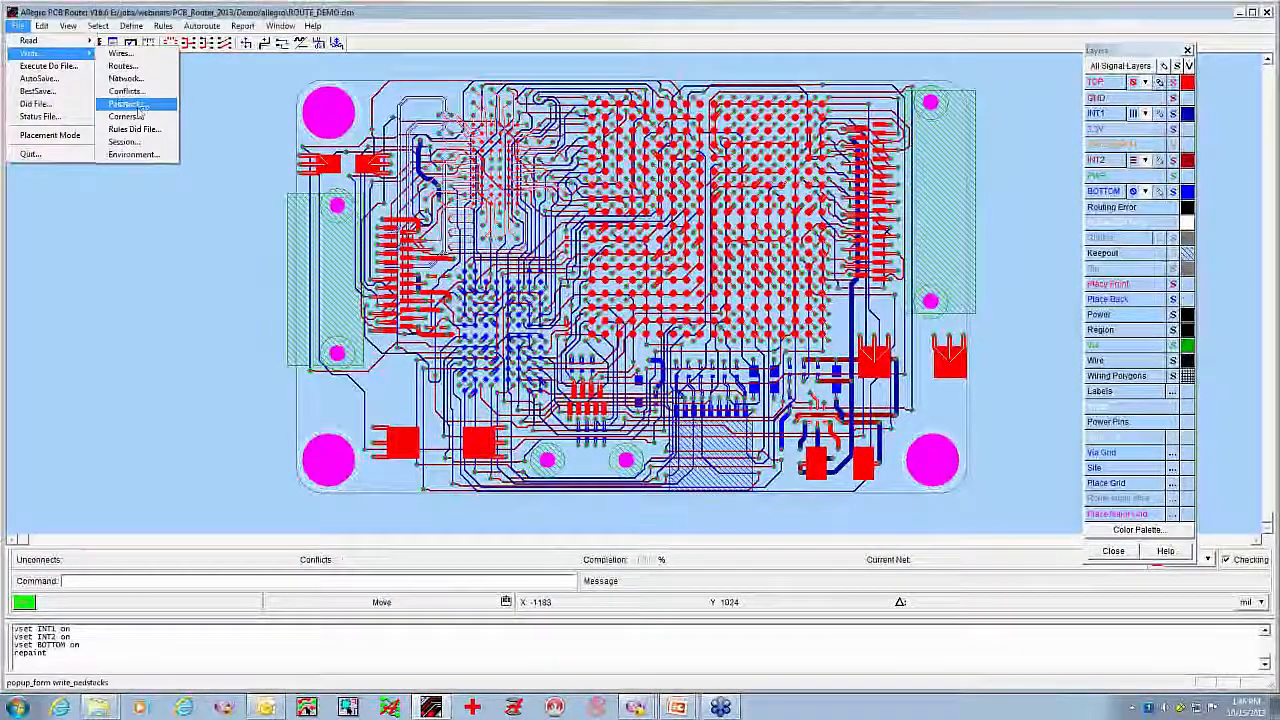
pyautogui.click(143, 143)
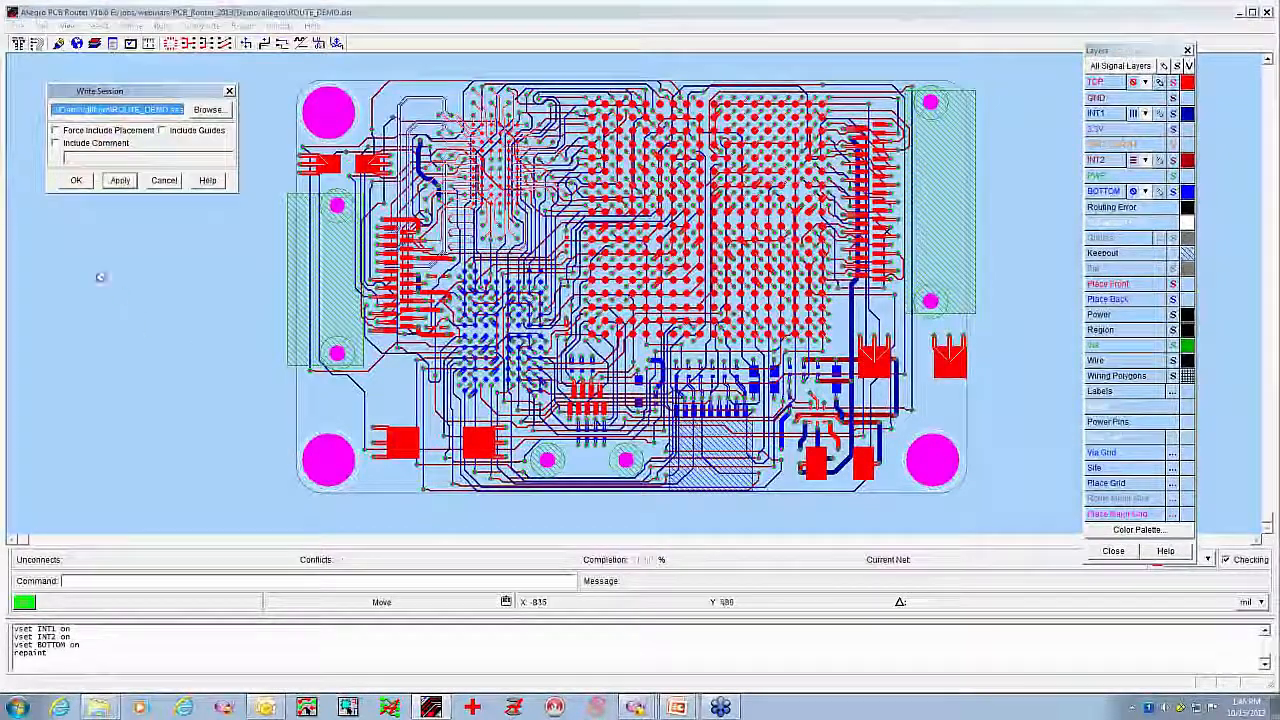
pyautogui.click(75, 181)
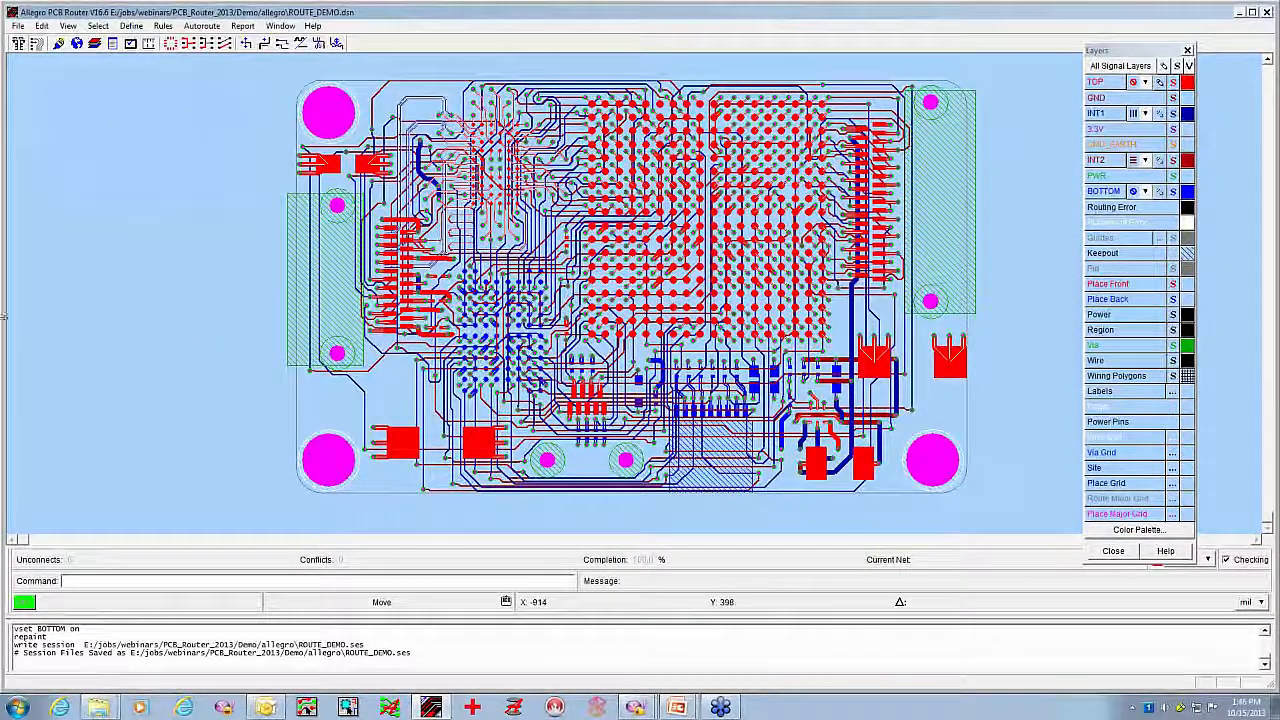
# Quit the router with its did file deleted, end the slide show and switch to OrCAD PCB Designer
pyautogui.click(17, 27)
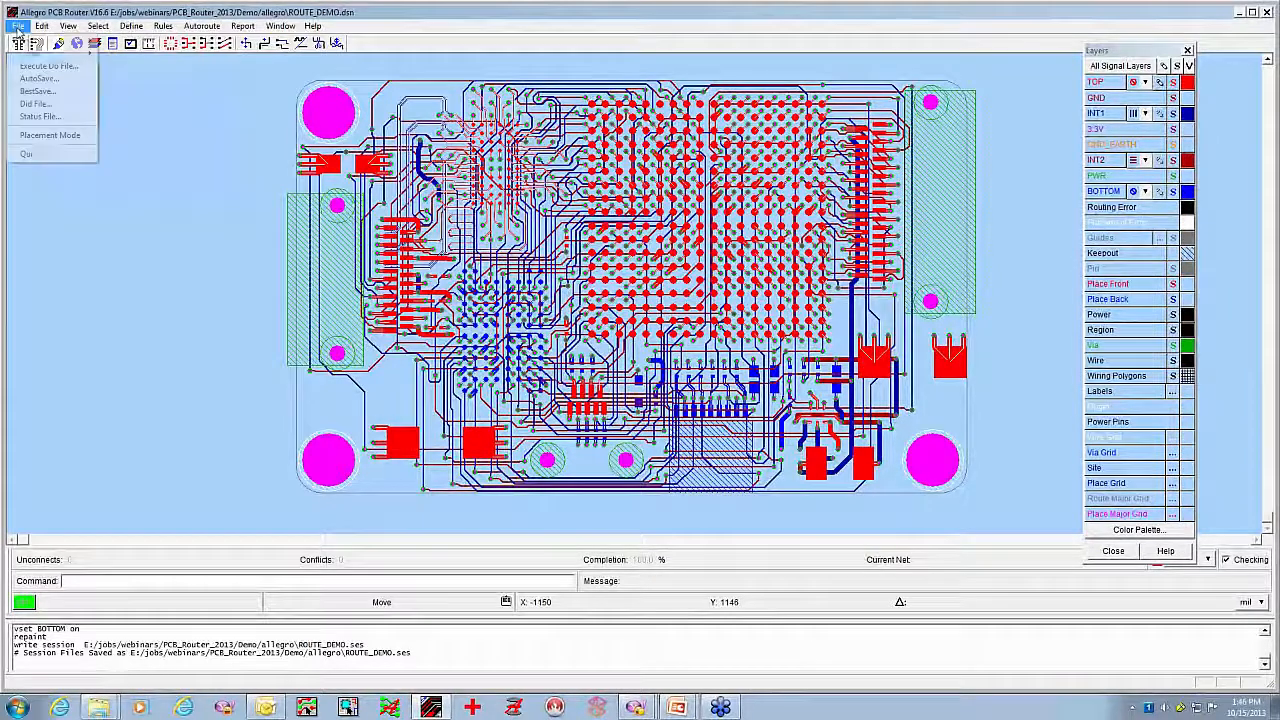
pyautogui.click(31, 153)
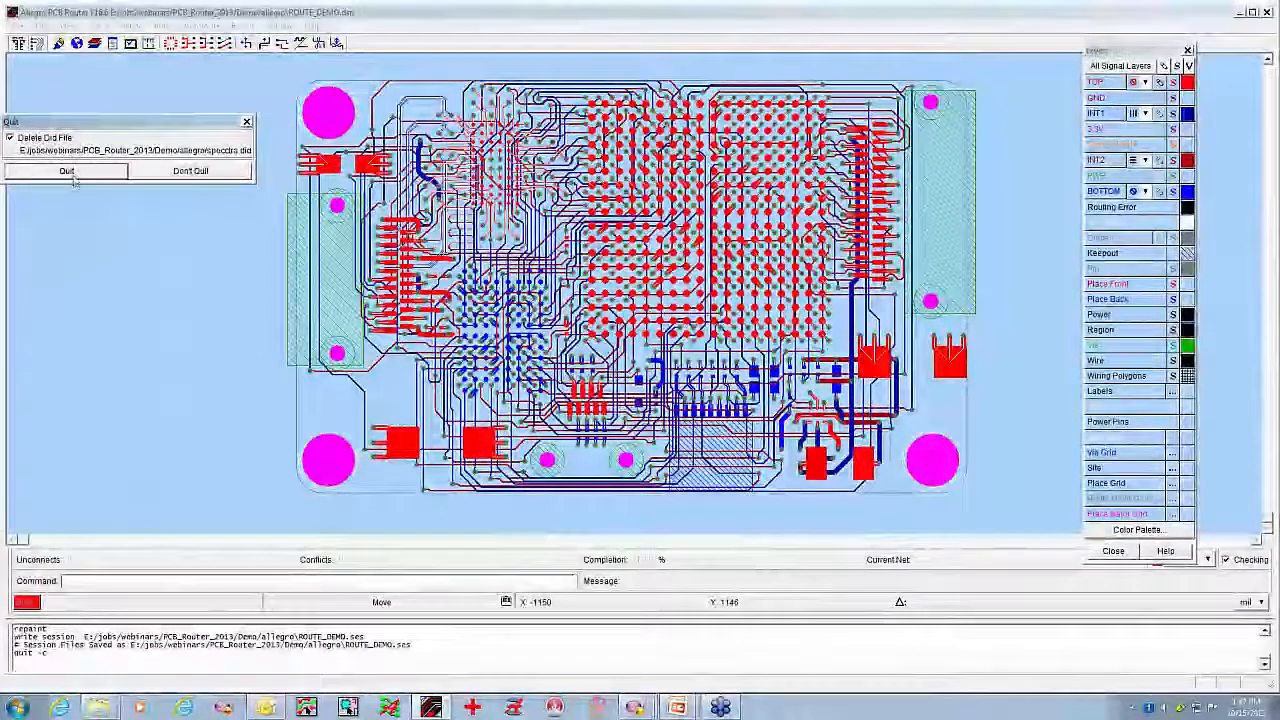
pyautogui.click(70, 171)
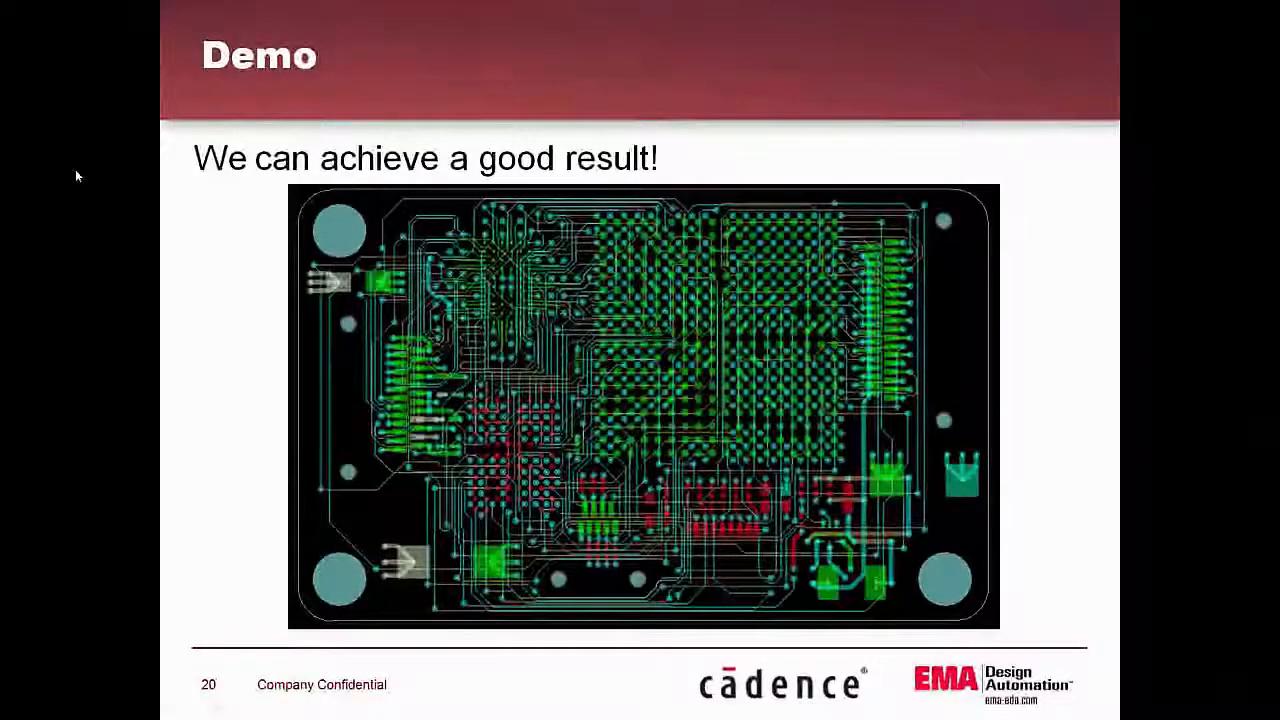
pyautogui.click(226, 142)
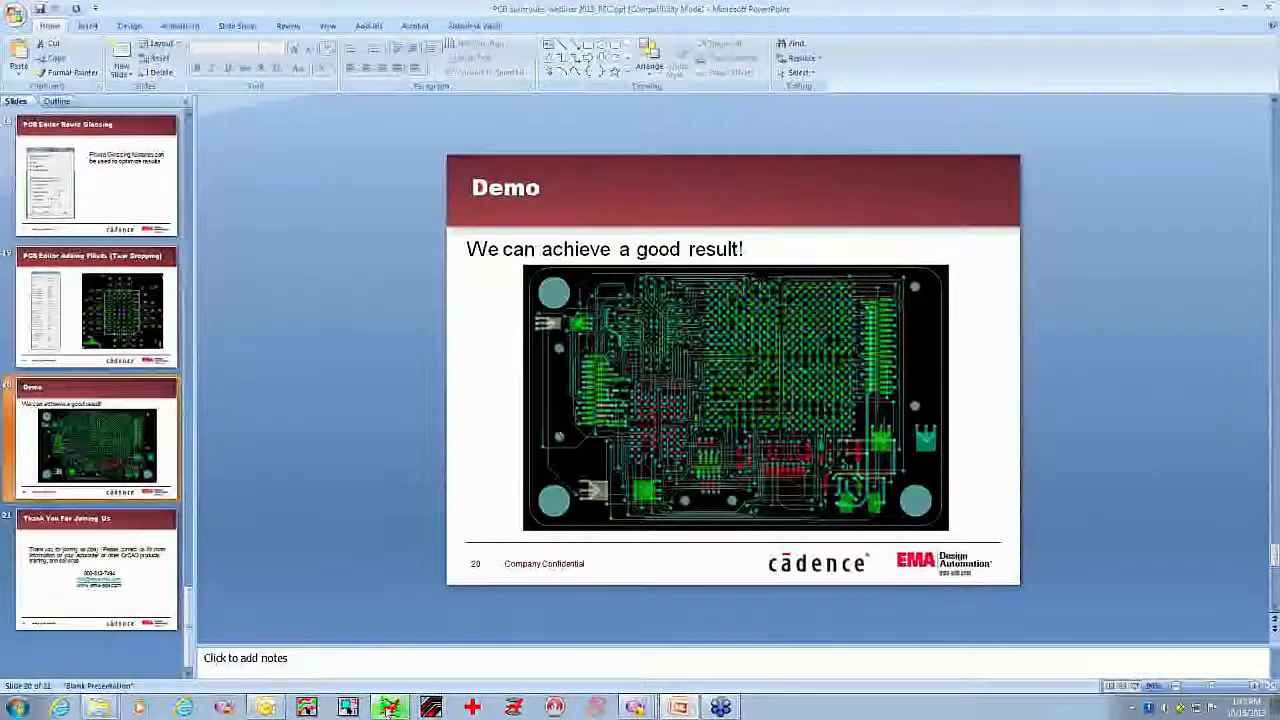
pyautogui.click(388, 709)
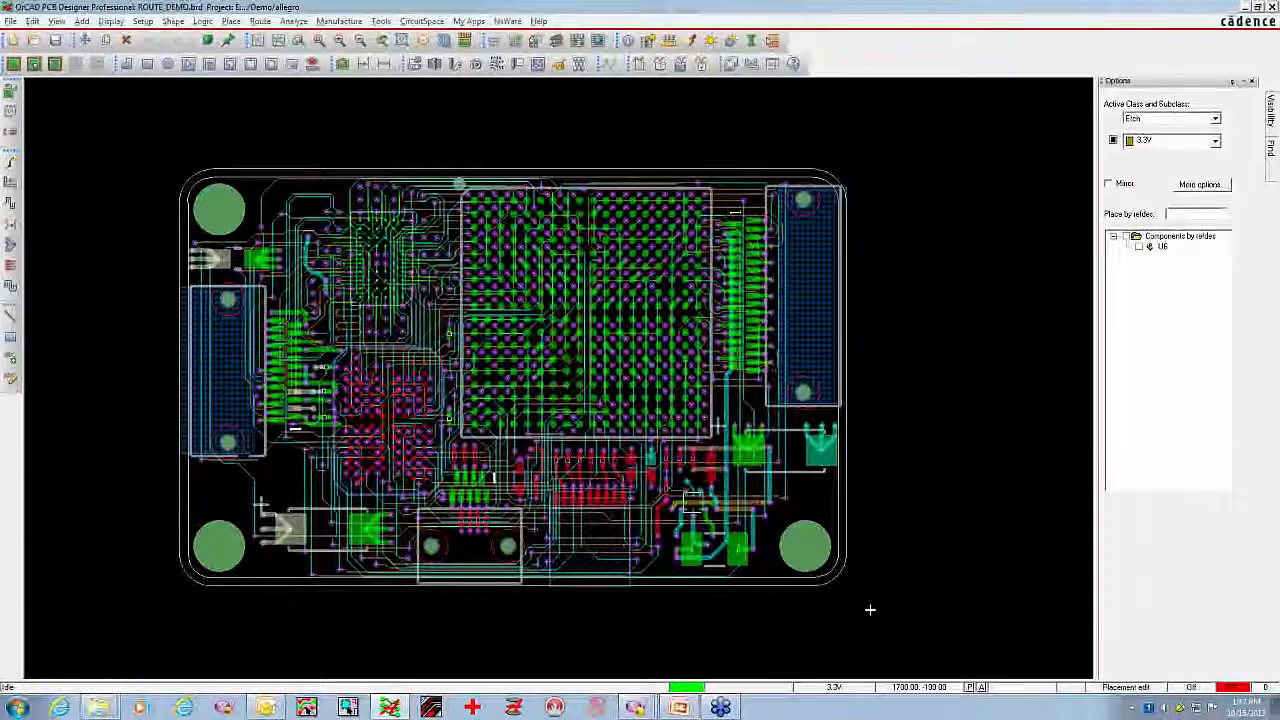
# Reroute net N16376's INT1 trace directly to the upper via beside its pad, replacing the lower via and the short INT2 link
pyautogui.middleClick(811, 606)
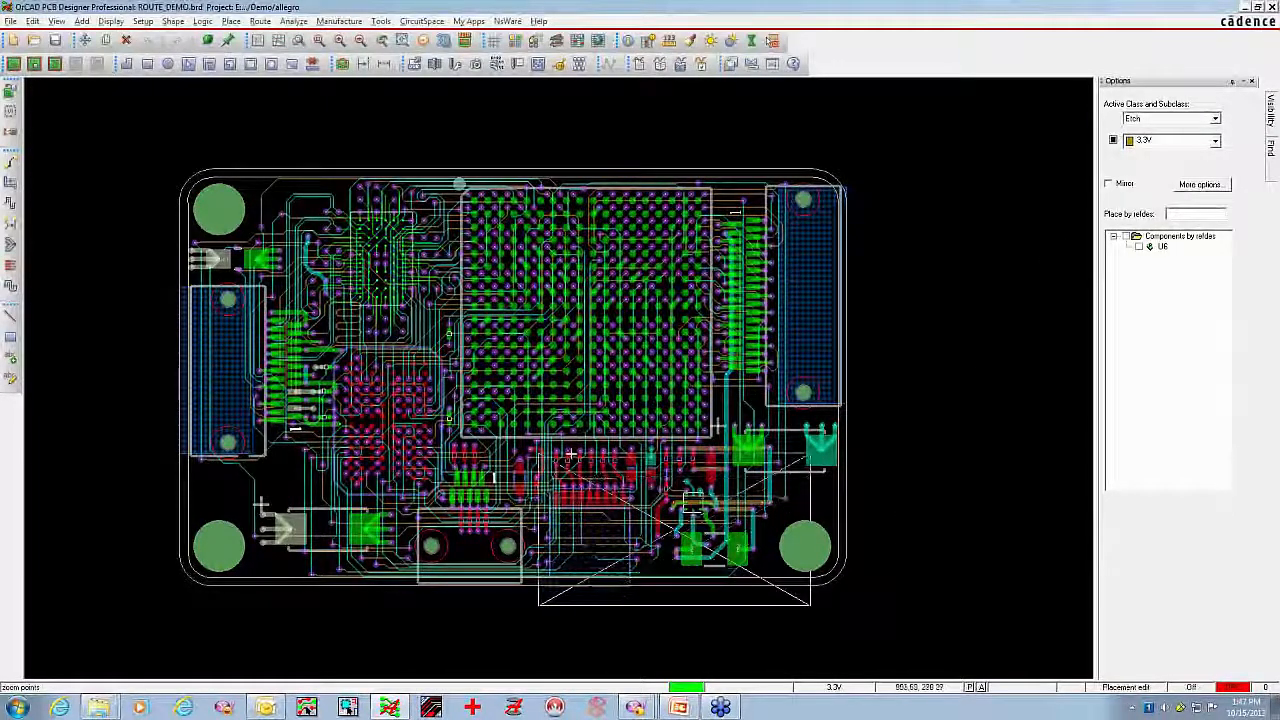
pyautogui.middleClick(539, 454)
pyautogui.middleClick(776, 558)
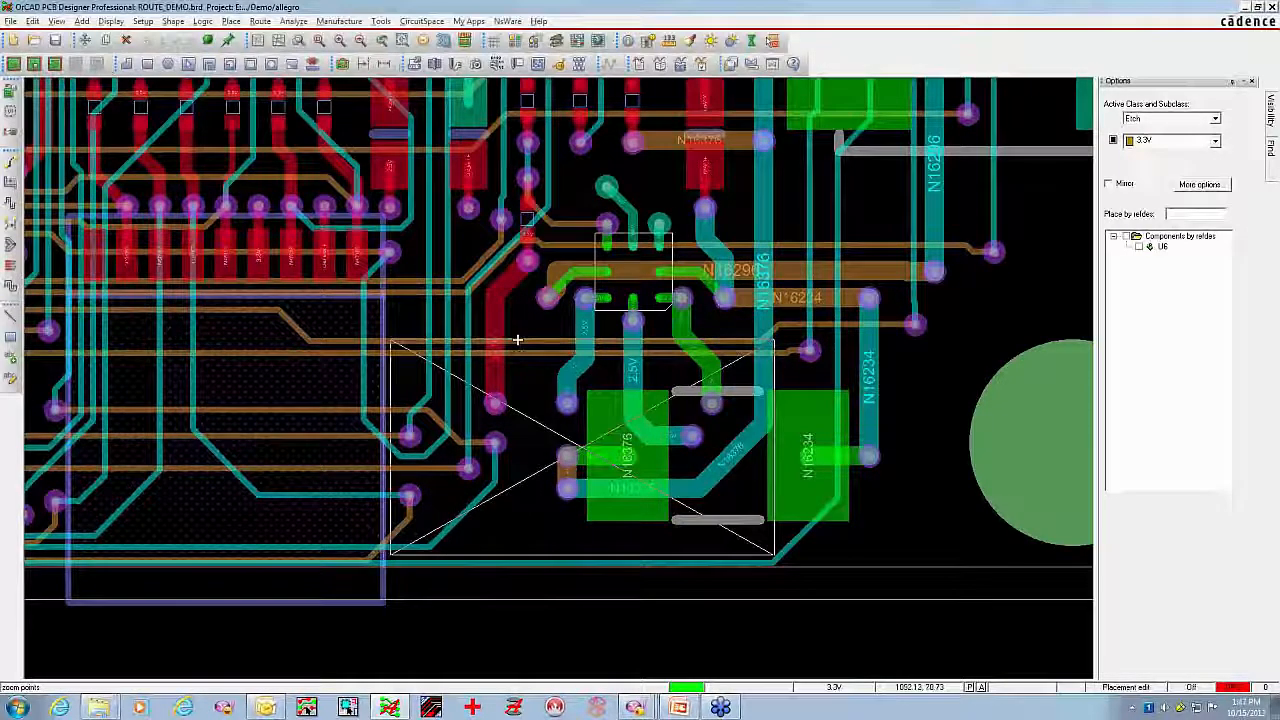
pyautogui.middleClick(388, 338)
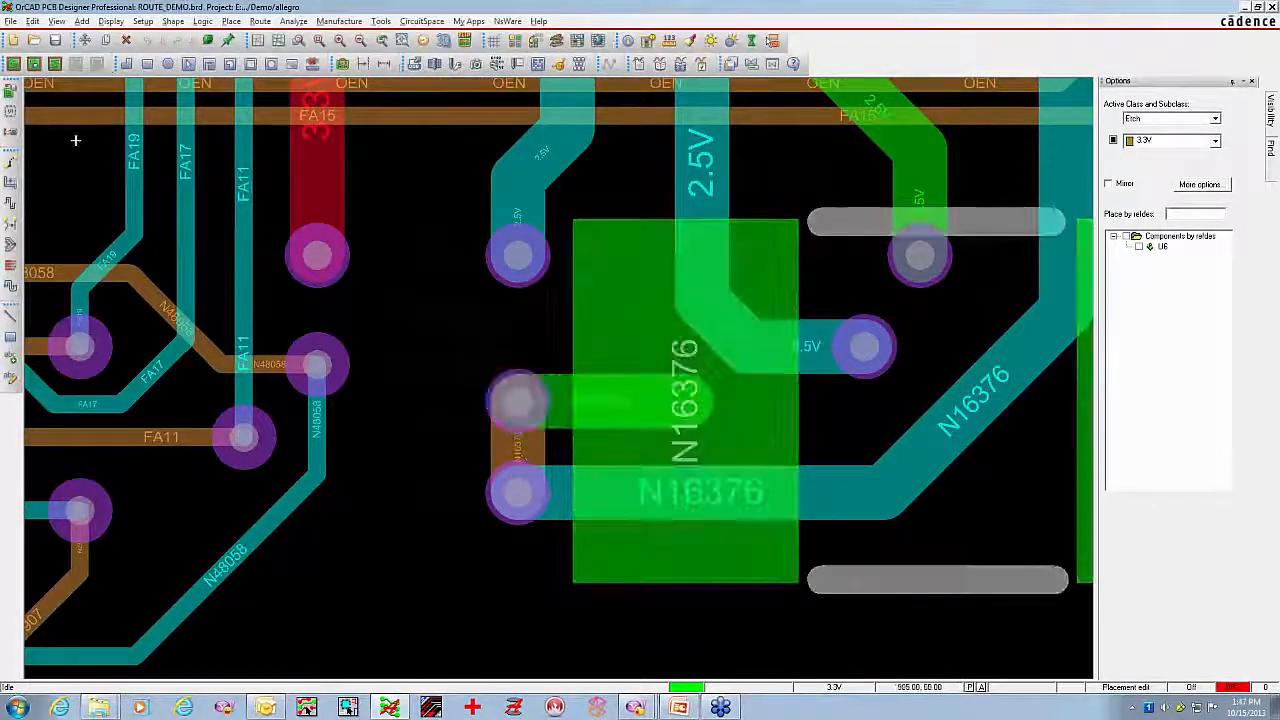
pyautogui.click(10, 163)
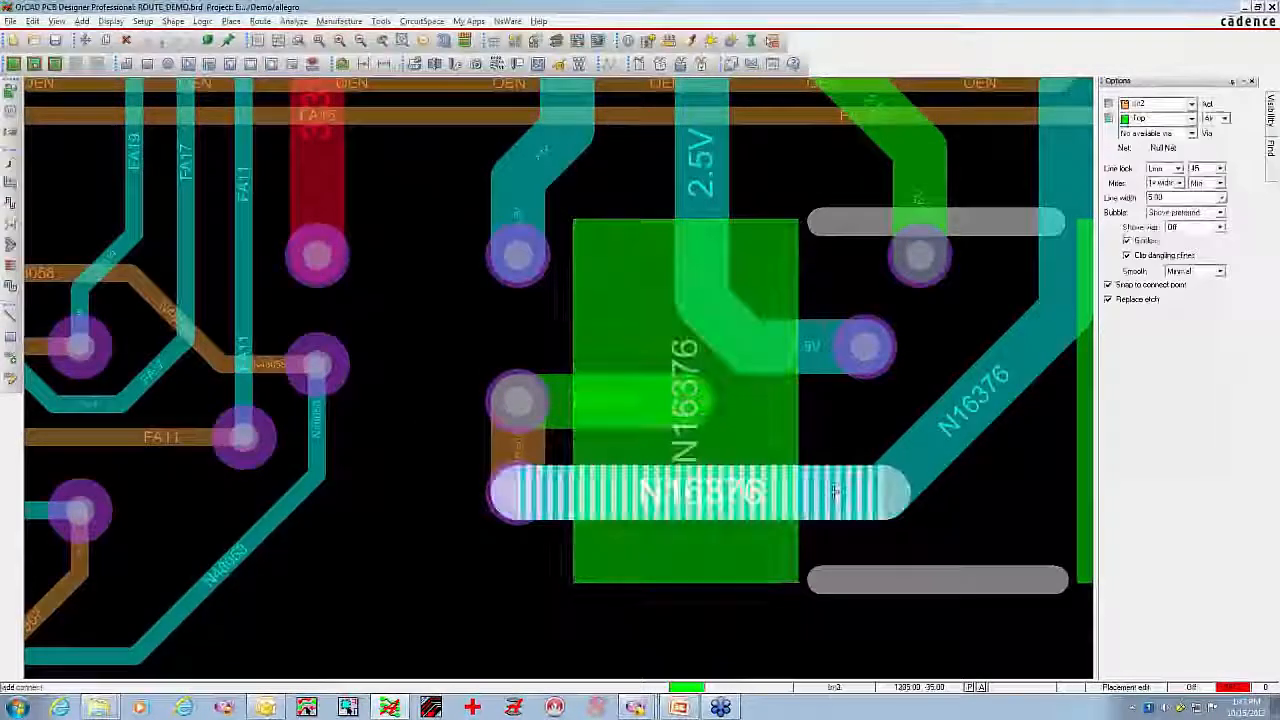
pyautogui.click(511, 390)
pyautogui.click(513, 393)
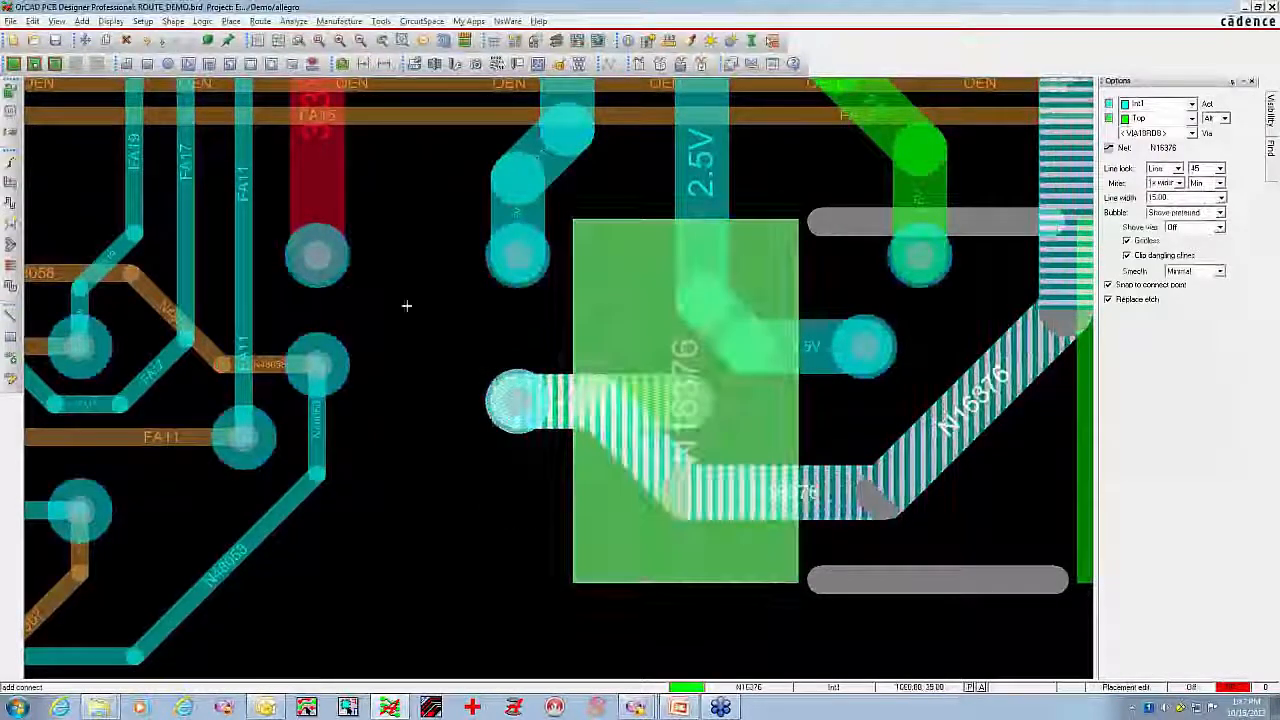
# Slide the rerouted N16376 segments on INT1 so the diagonal sits next to the via and the horizontal run is higher
pyautogui.click(8, 186)
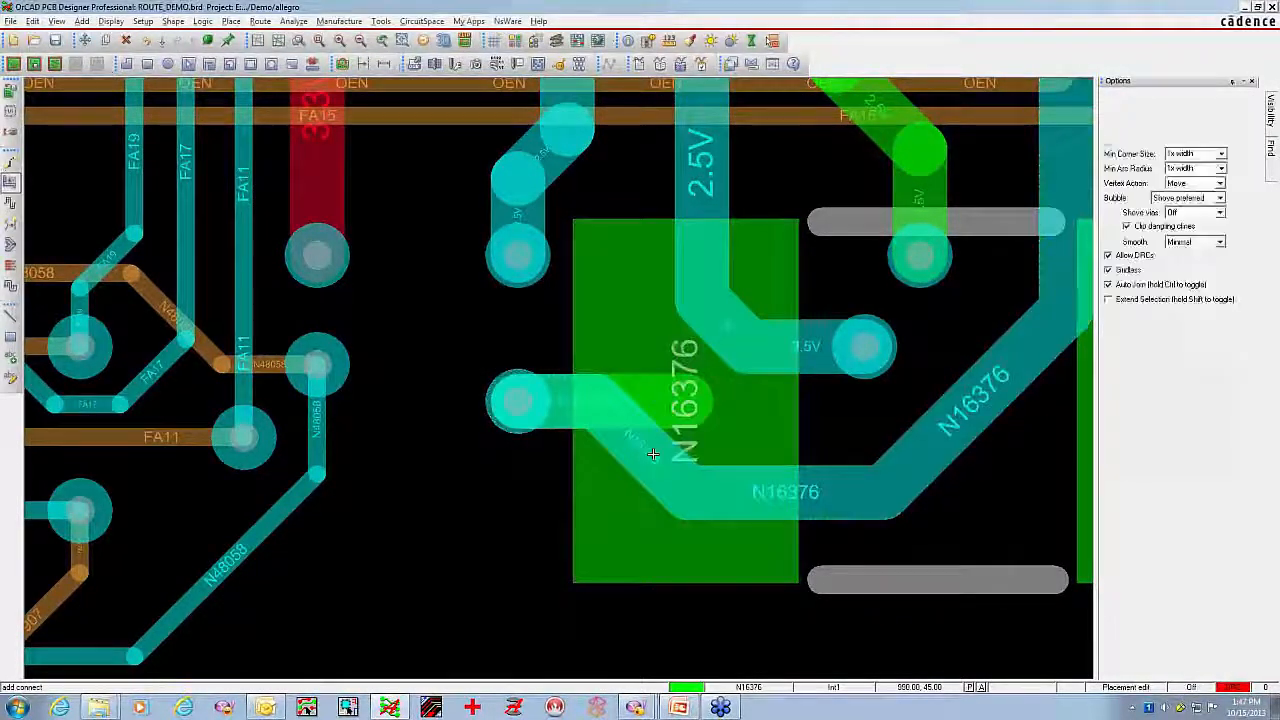
pyautogui.click(672, 459)
pyautogui.click(556, 465)
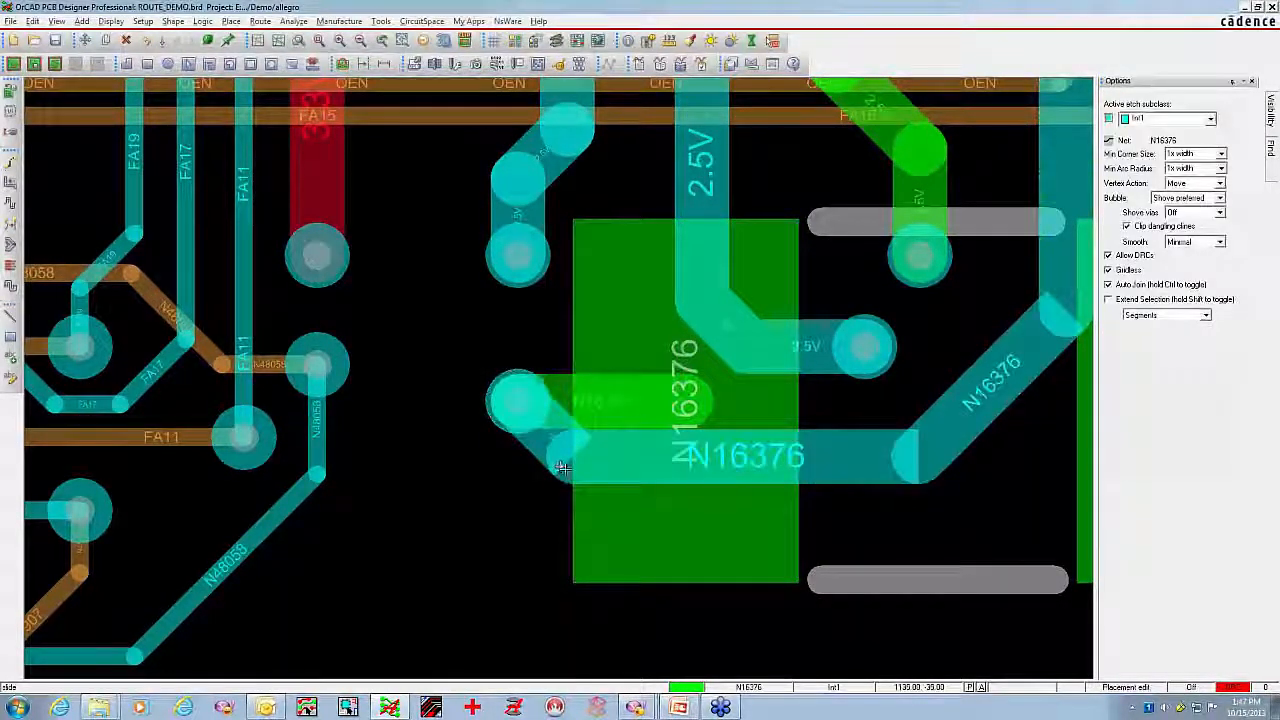
# End the slide command and gloss the board with one line-smoothing execution that eliminates bubbles, jogs and dangling lines, converting 90's to 45's
pyautogui.rightClick(412, 316)
pyautogui.click(418, 319)
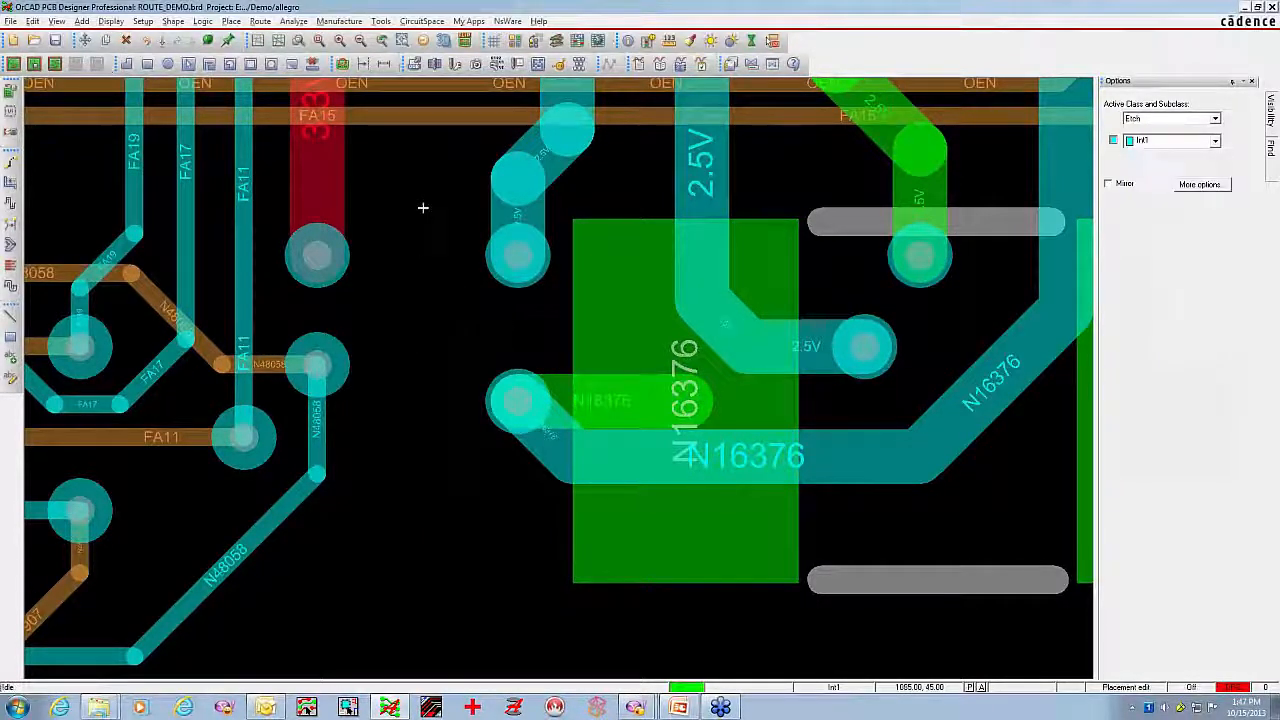
pyautogui.scroll(-2, 424, 221)
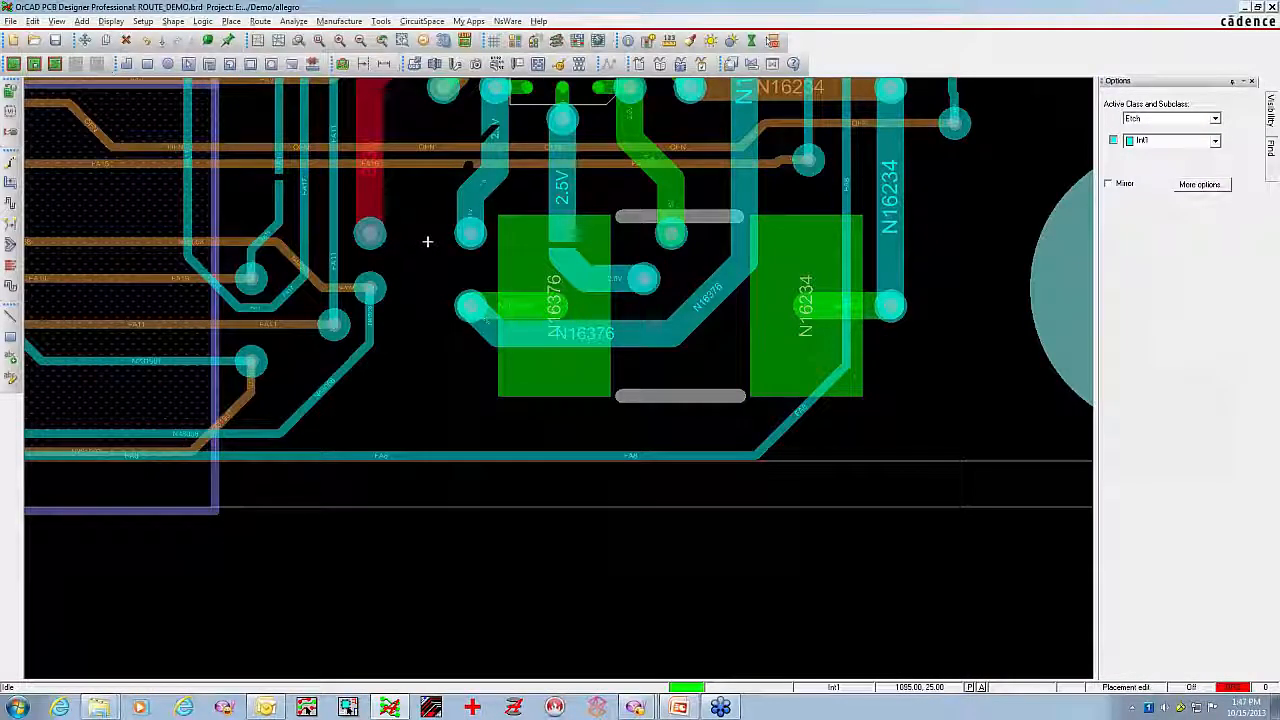
pyautogui.scroll(-1, 427, 242)
pyautogui.moveTo(449, 257)
pyautogui.mouseDown(button='middle')
pyautogui.moveTo(423, 243)
pyautogui.moveTo(444, 253)
pyautogui.mouseUp(button='middle')
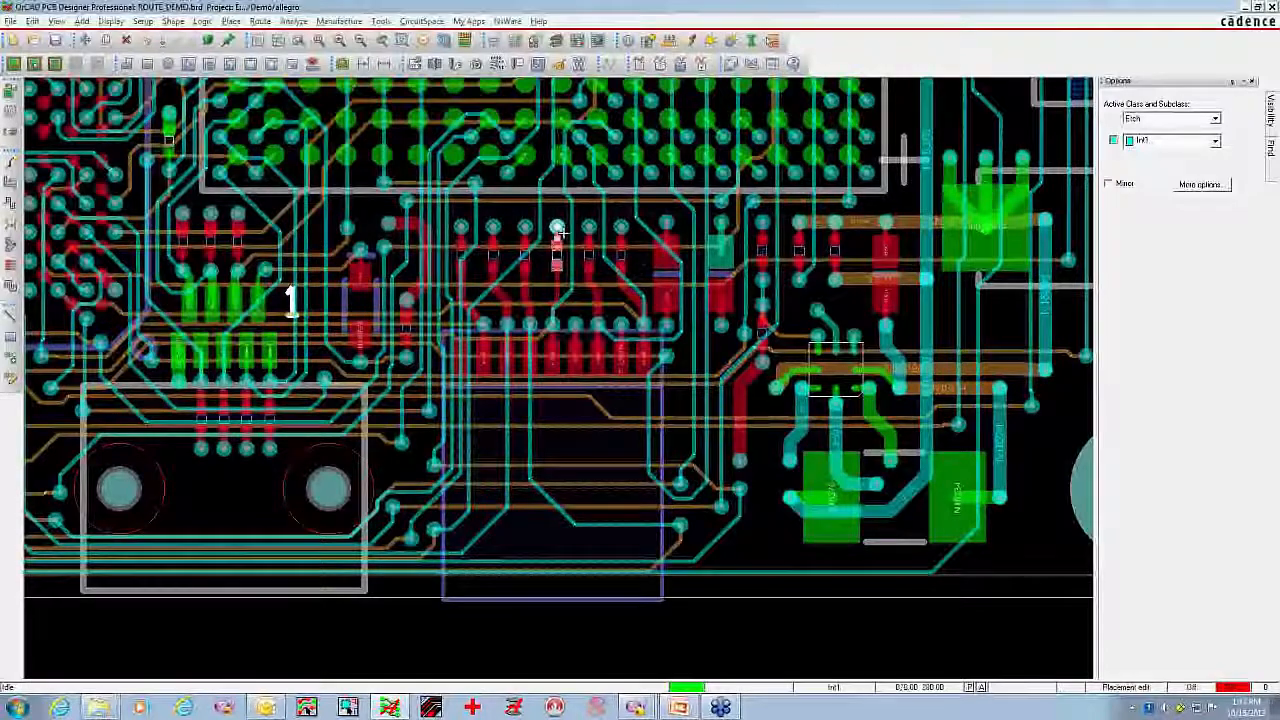
pyautogui.scroll(-1, 432, 260)
pyautogui.moveTo(432, 260); pyautogui.dragTo(603, 474, button='middle')
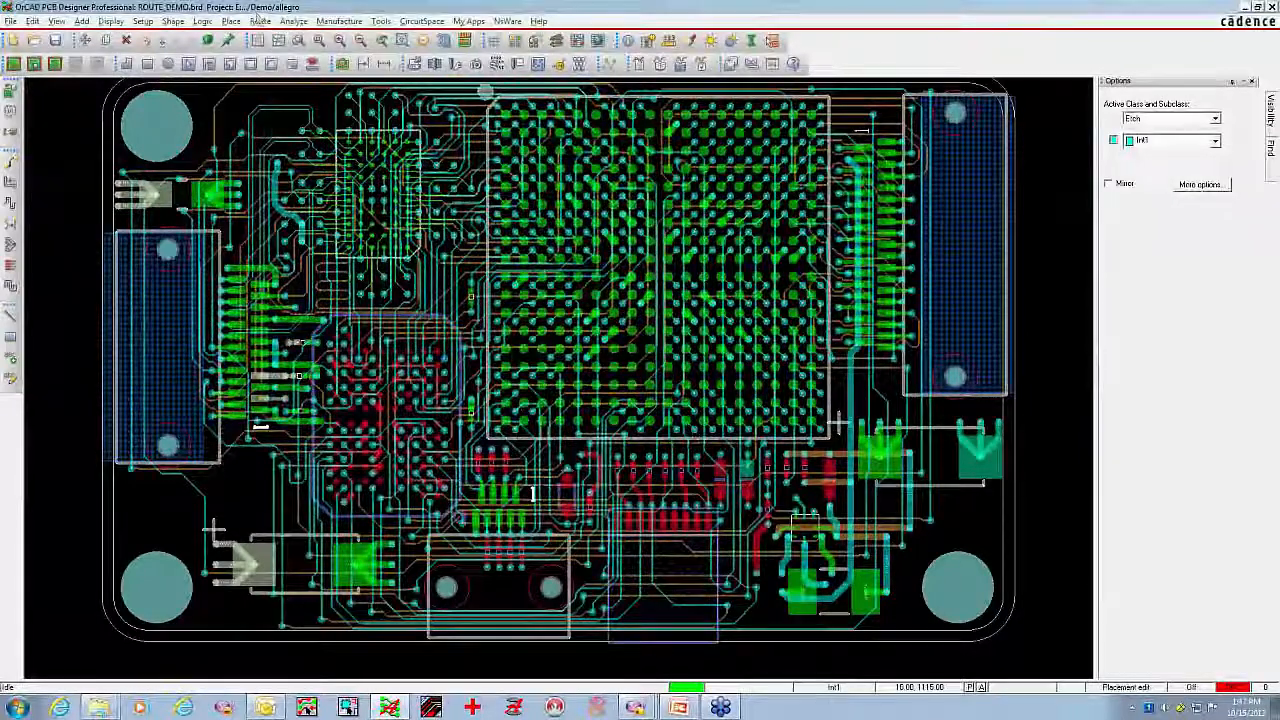
pyautogui.click(260, 21)
pyautogui.moveTo(290, 170)
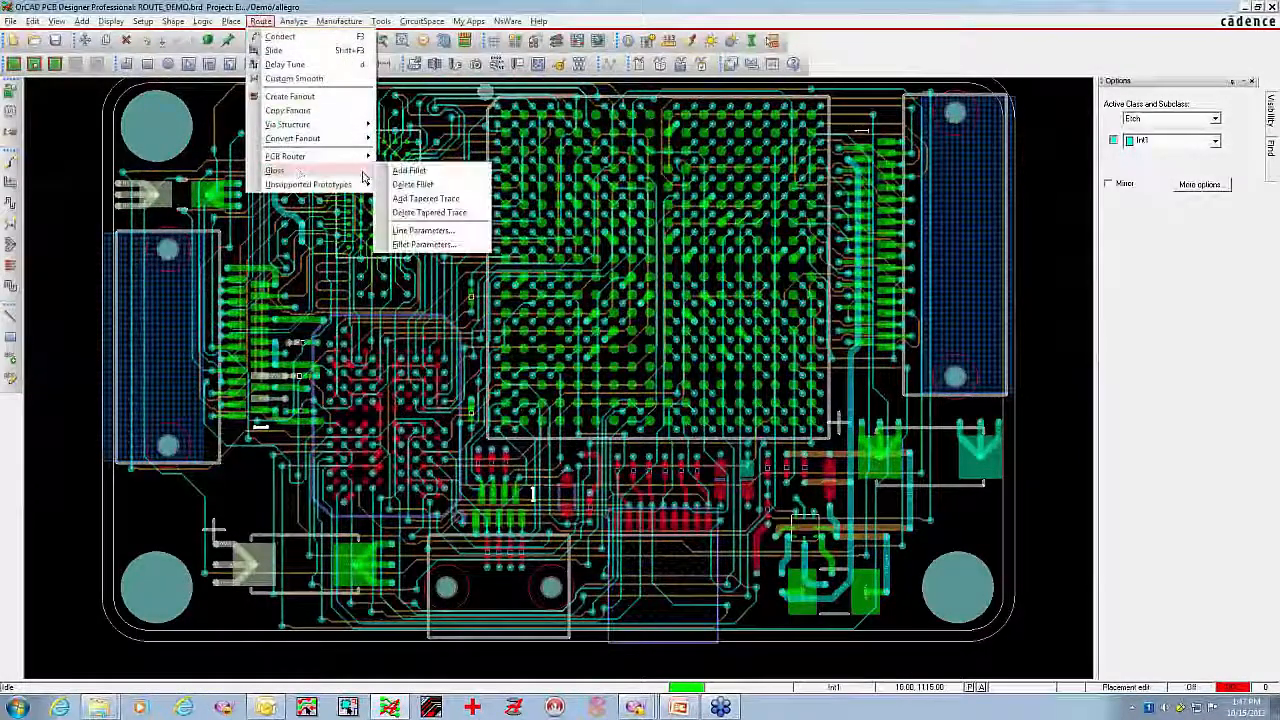
pyautogui.click(422, 230)
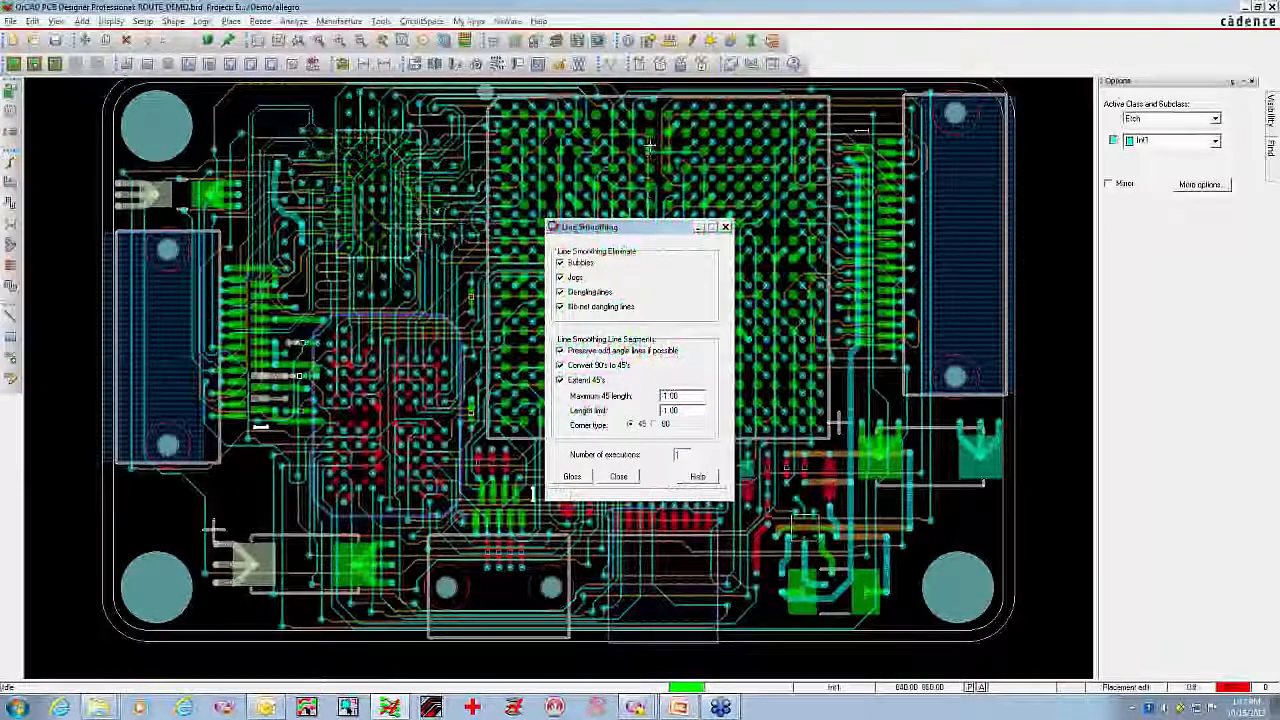
pyautogui.moveTo(673, 224); pyautogui.dragTo(976, 134)
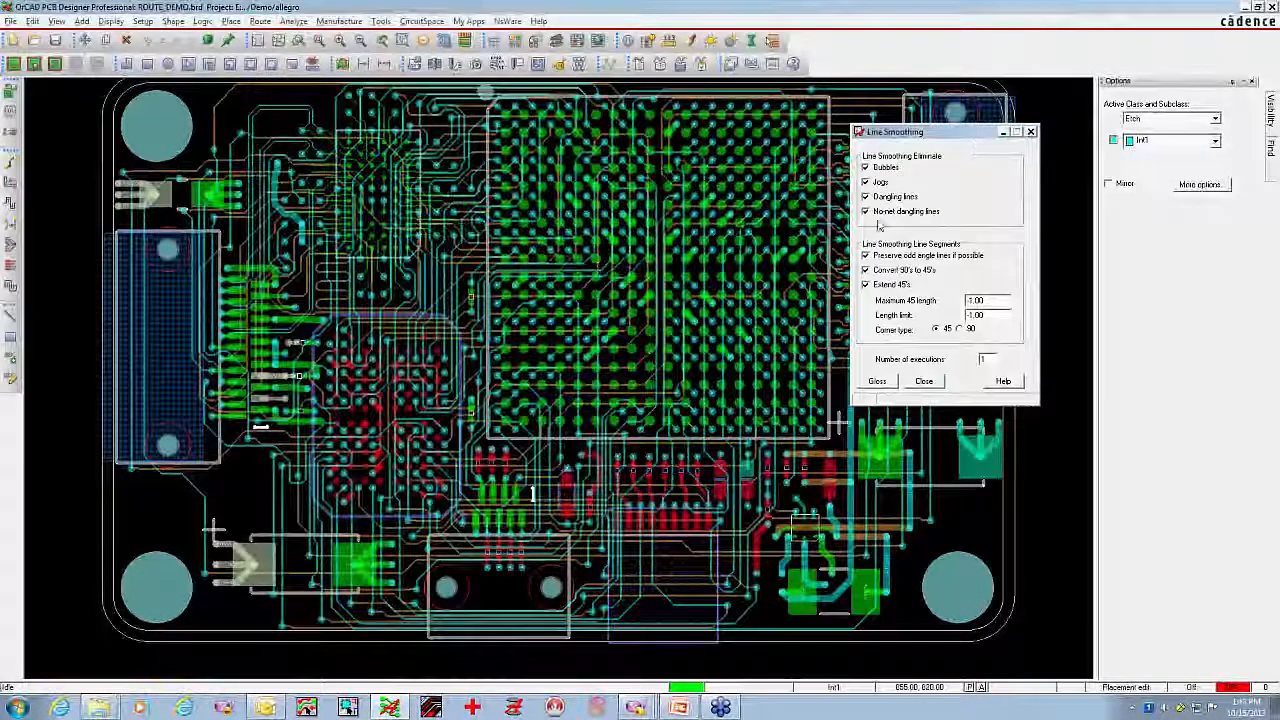
pyautogui.click(877, 381)
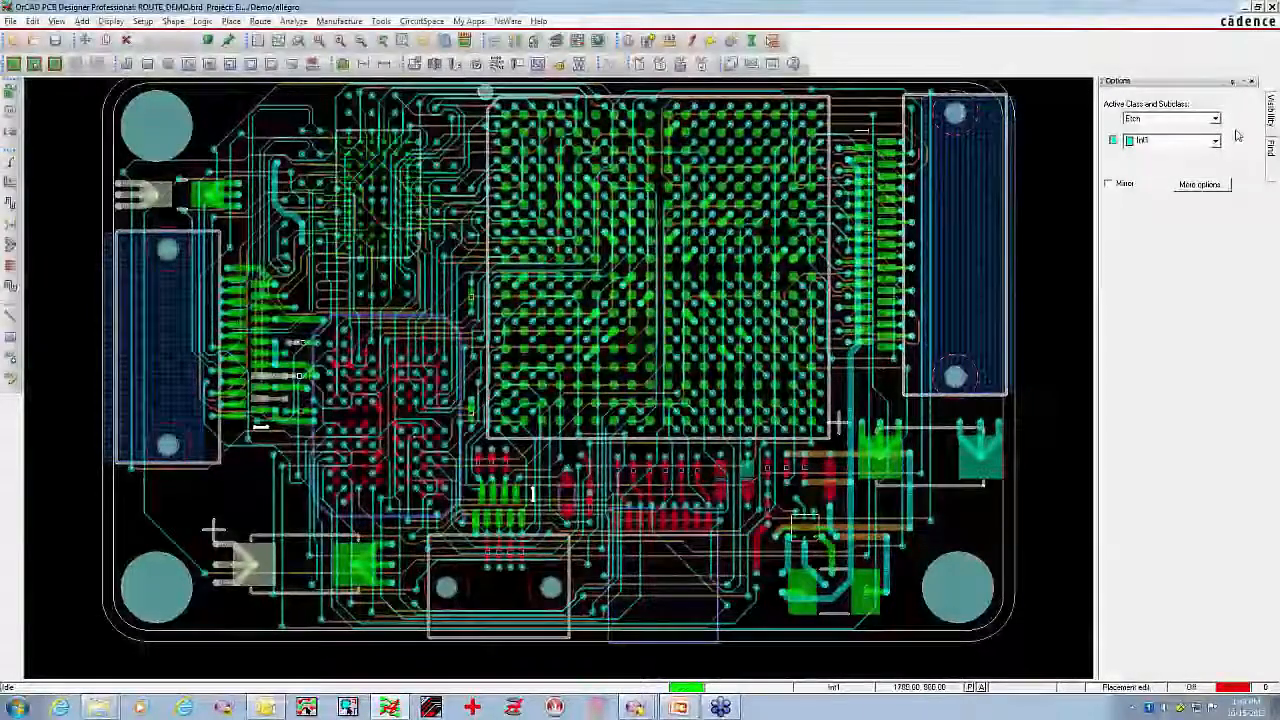
# Display only the Int1 conductor layer and examine its smoothed traces around the upper edge of the large BGA
pyautogui.click(1272, 112)
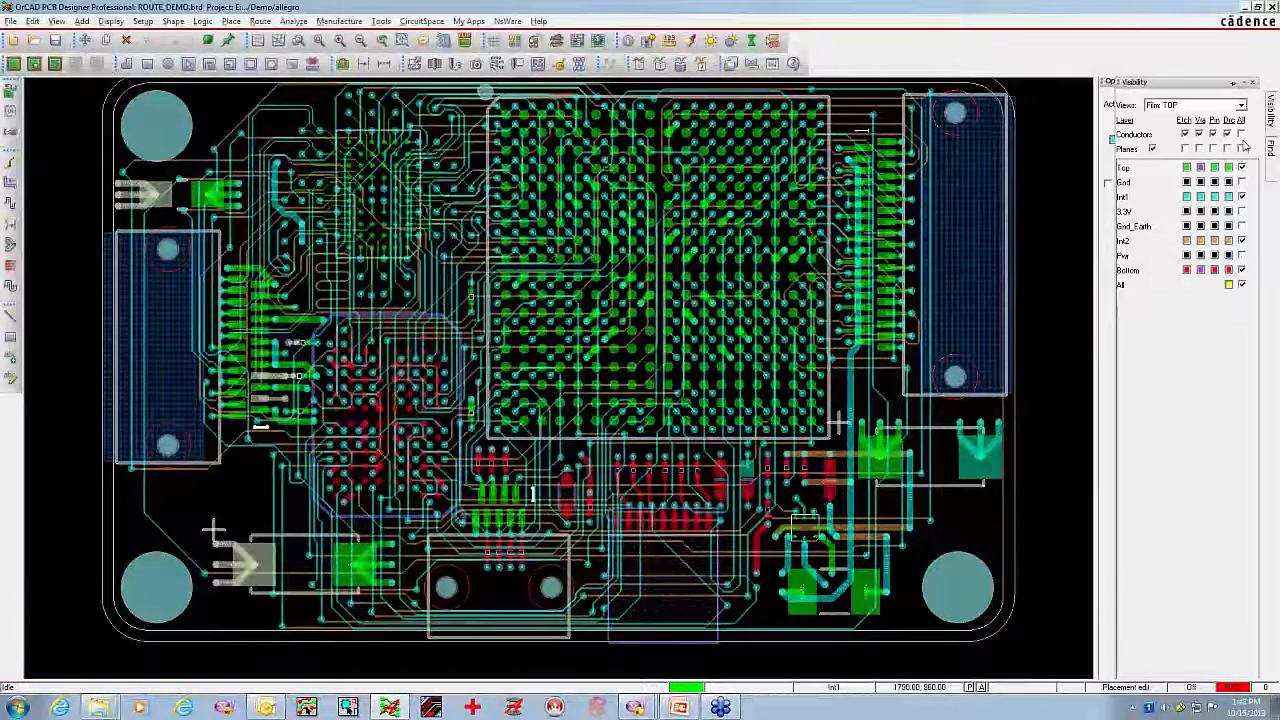
pyautogui.click(1241, 133)
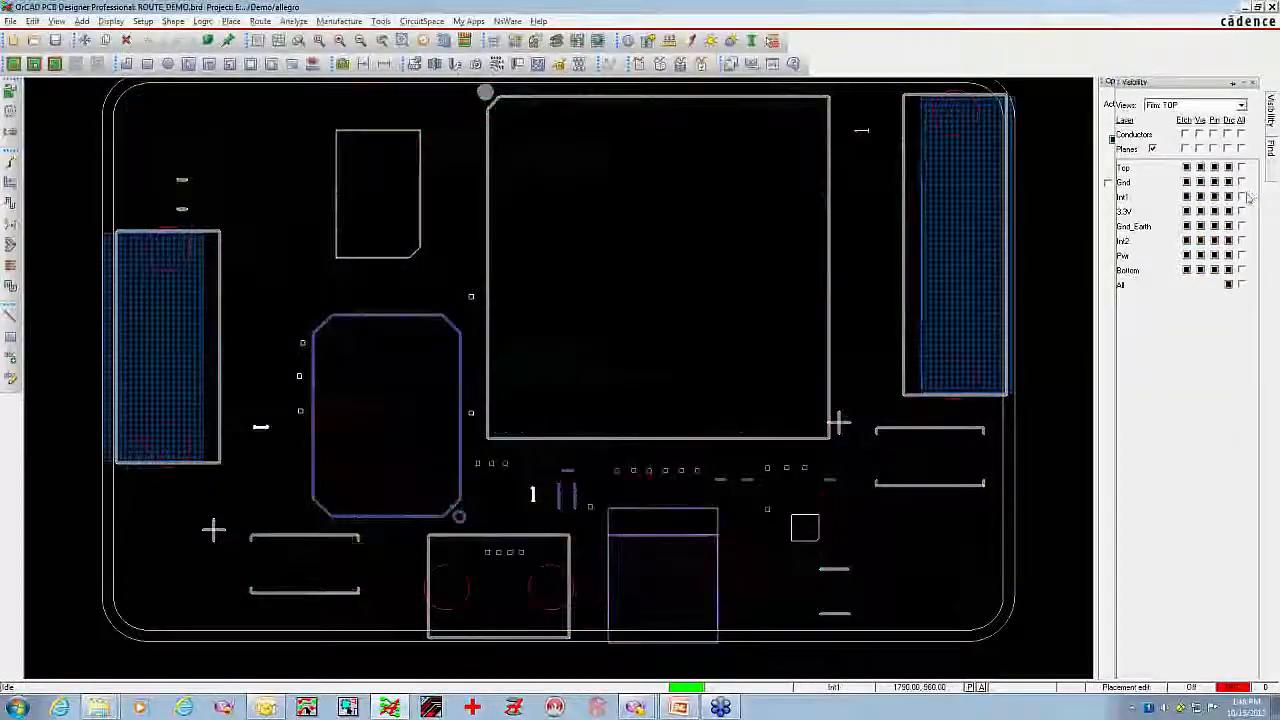
pyautogui.click(1241, 196)
pyautogui.middleClick(758, 194)
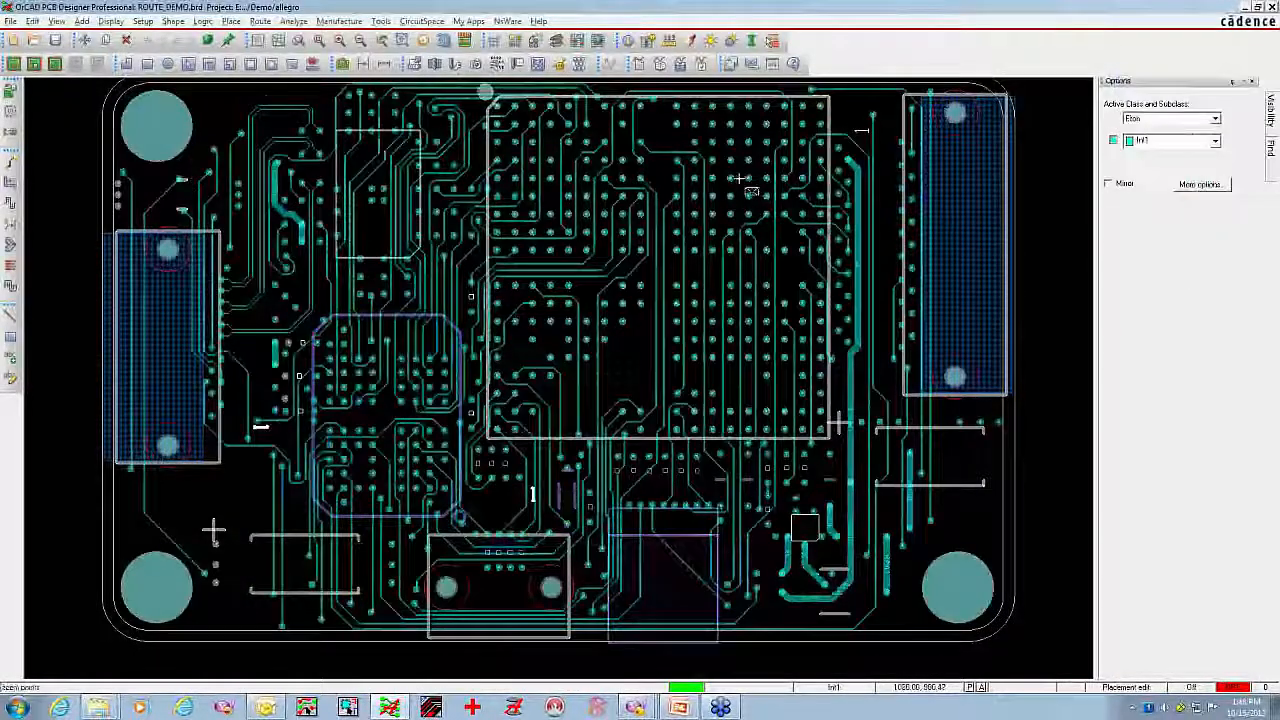
pyautogui.click(590, 85)
pyautogui.moveTo(360, 175); pyautogui.dragTo(446, 220, button='middle')
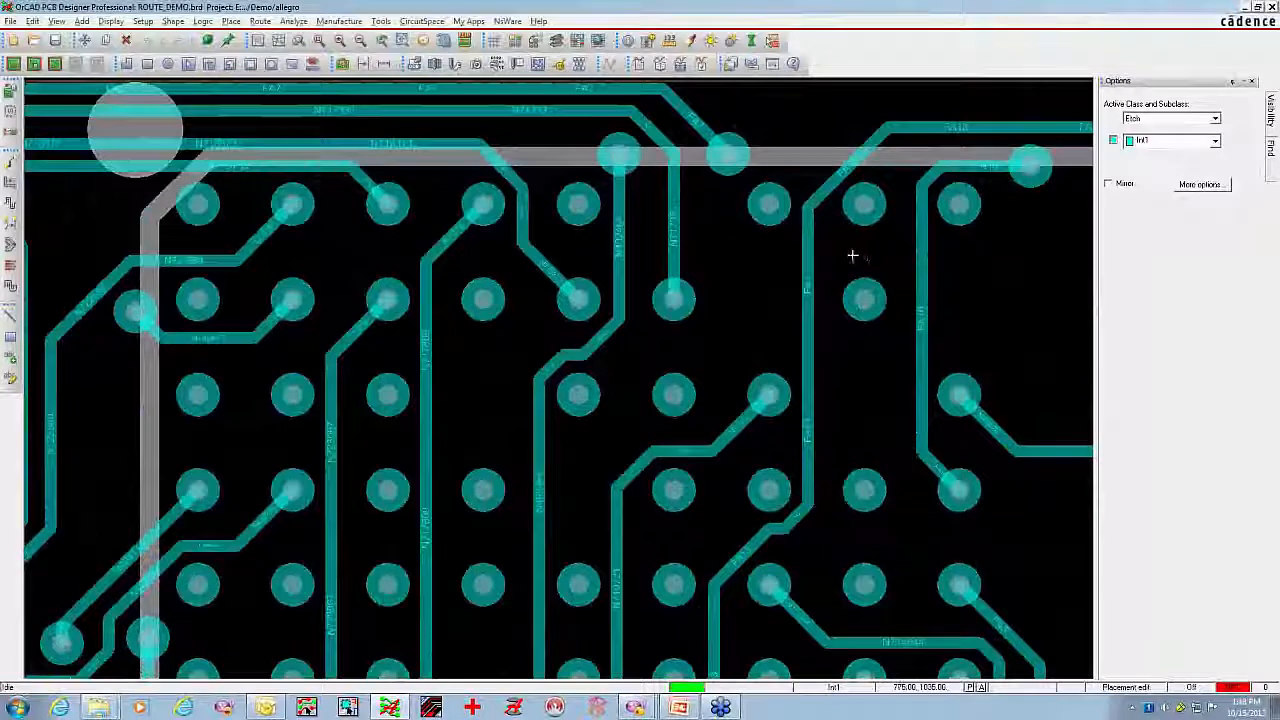
# Display Int2 in place of Int1 and inspect its traces around the large BGA and the neighbouring components
pyautogui.click(1270, 112)
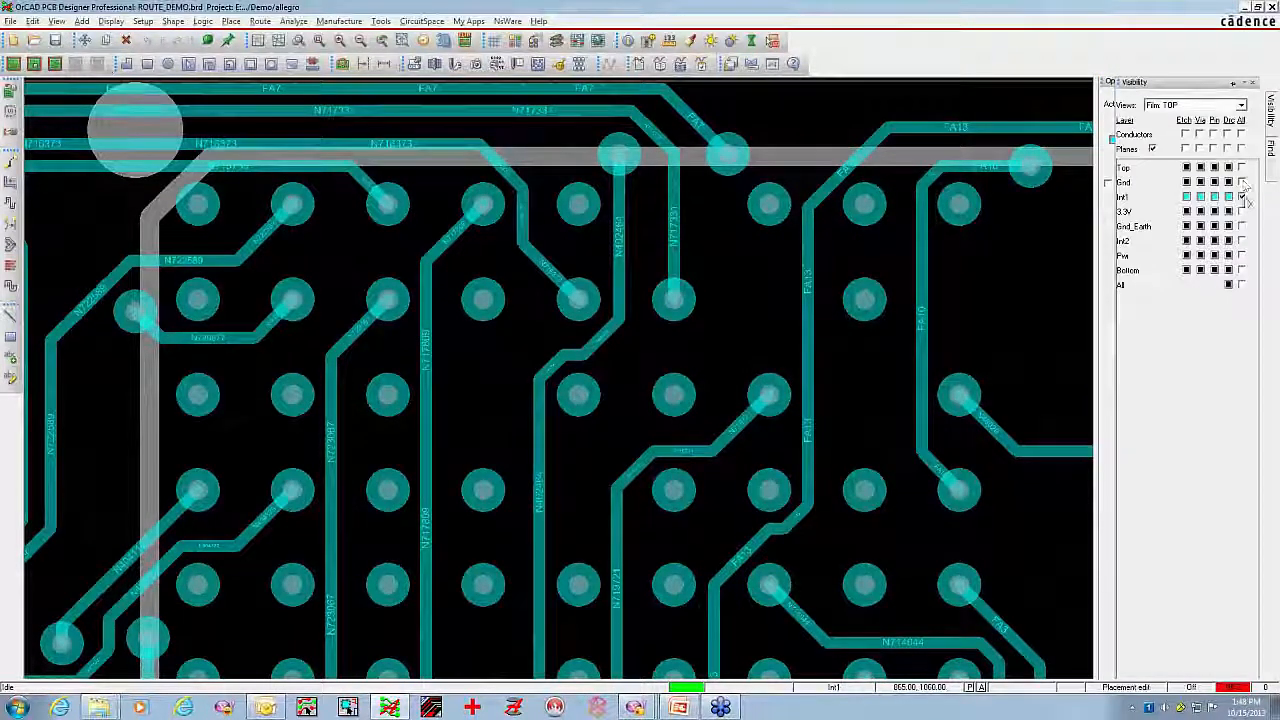
pyautogui.click(1242, 197)
pyautogui.click(1242, 241)
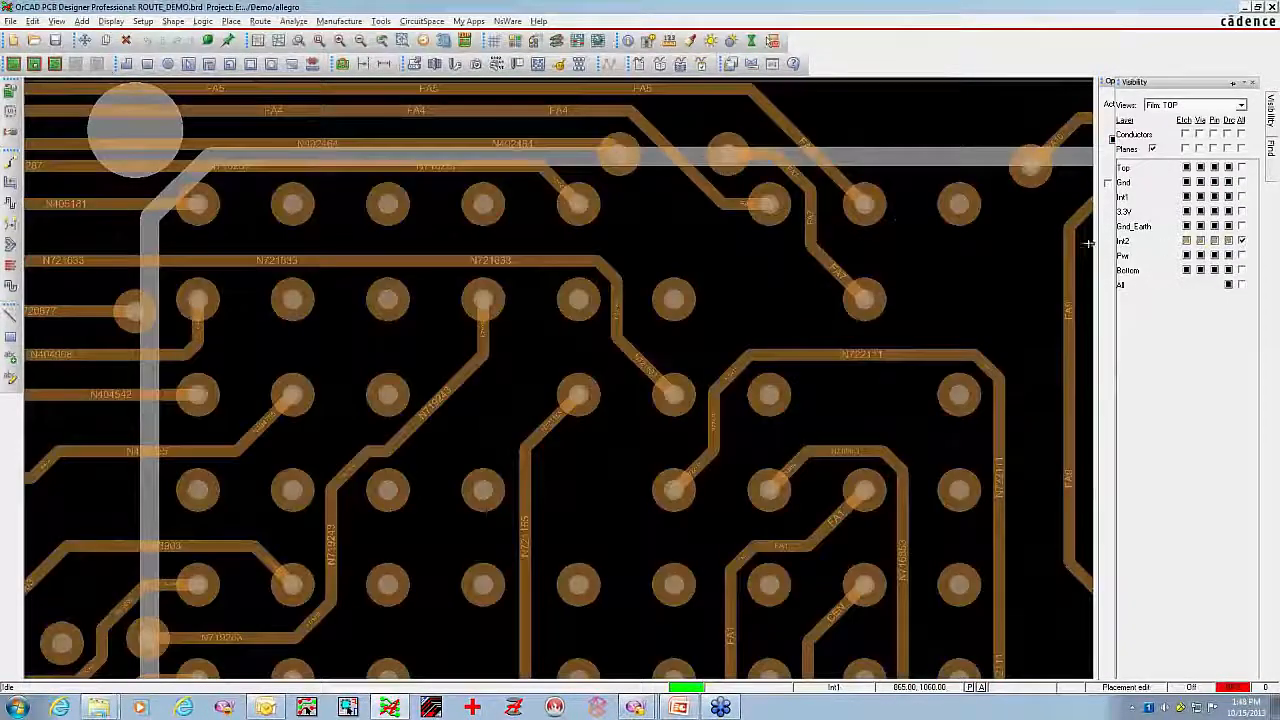
pyautogui.press('F3')
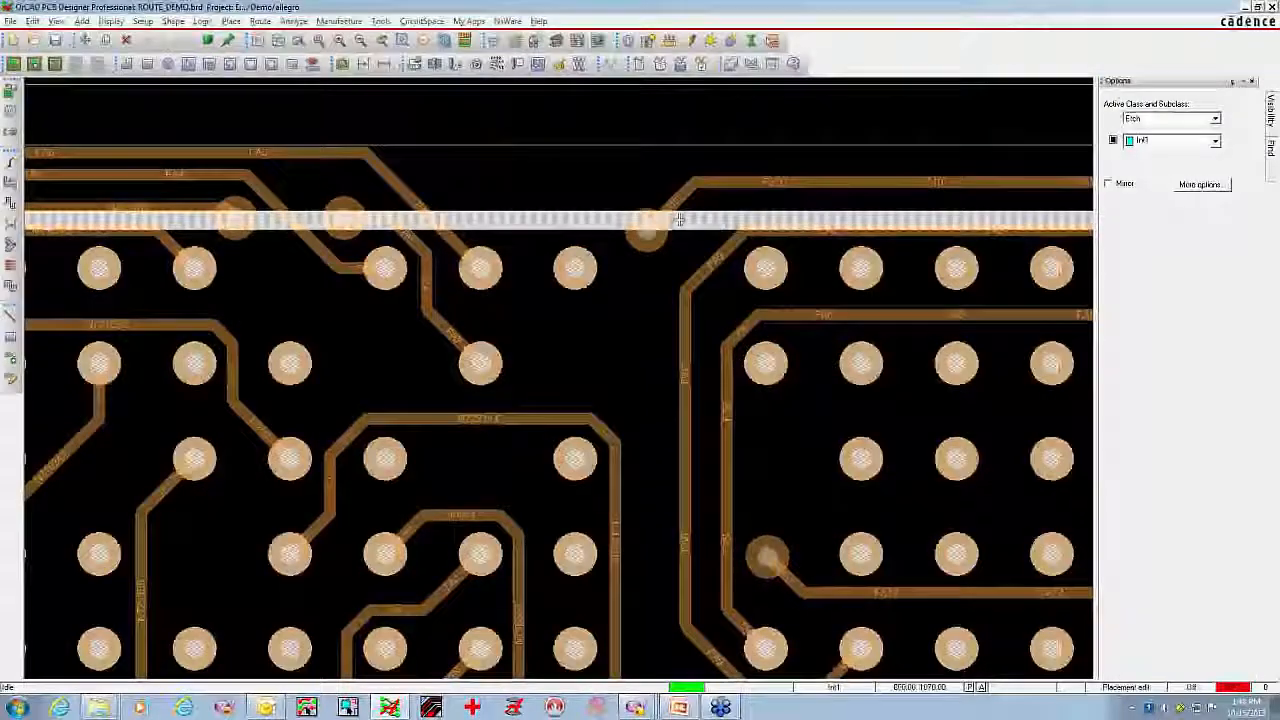
pyautogui.click(606, 231)
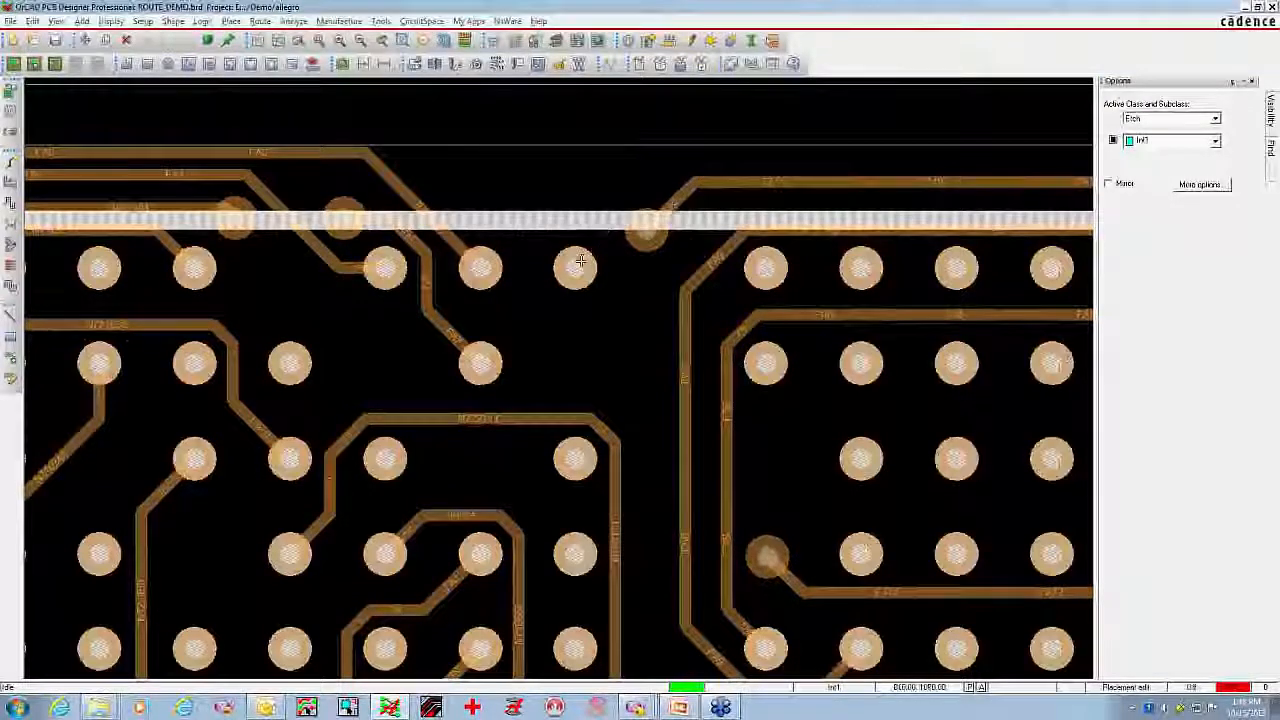
pyautogui.scroll(-2, 580, 262)
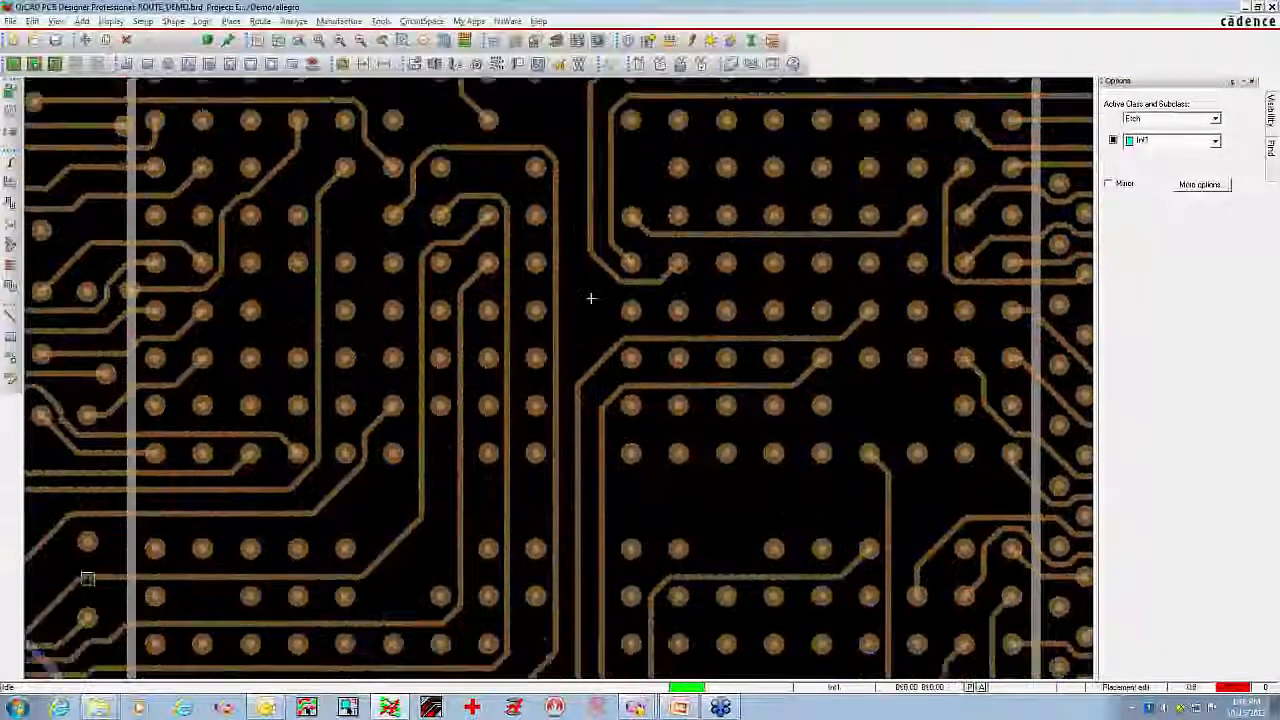
pyautogui.scroll(-3, 590, 298)
pyautogui.moveTo(868, 467); pyautogui.dragTo(871, 449, button='middle')
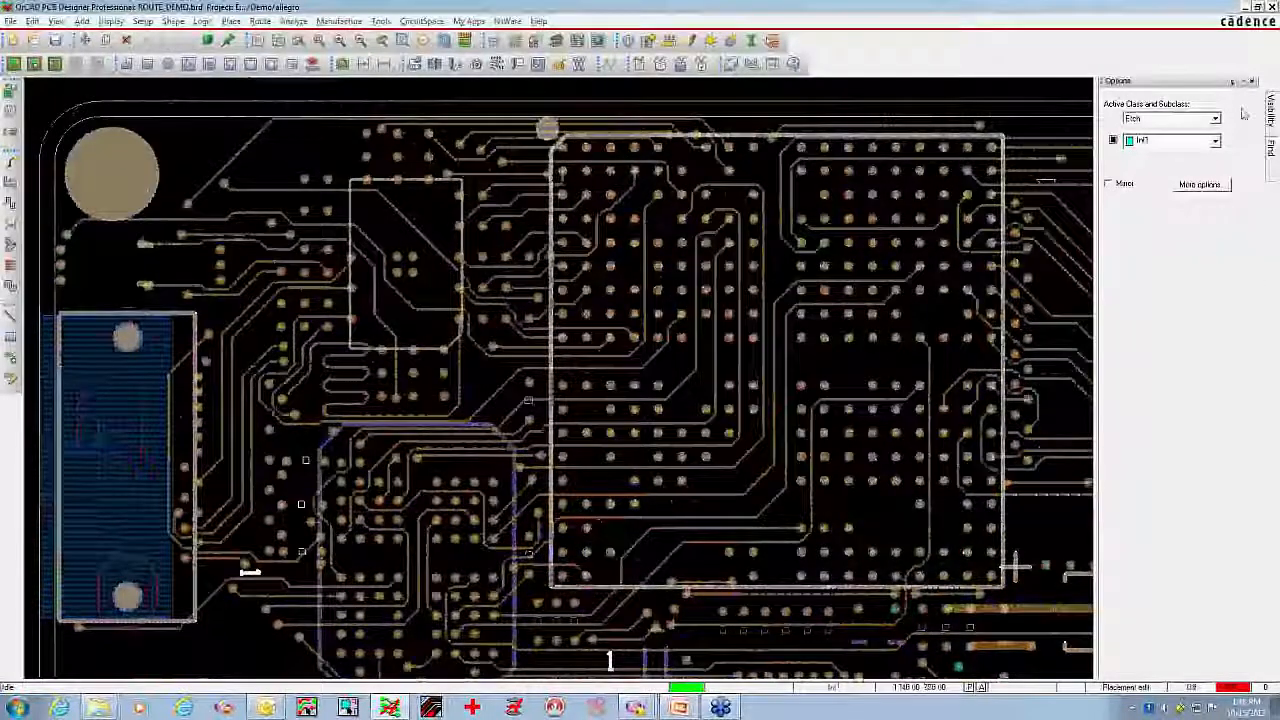
# Display Int1 in place of Int2 to review its routing across the board, and turn all conductor layers back on
pyautogui.moveTo(1271, 114)
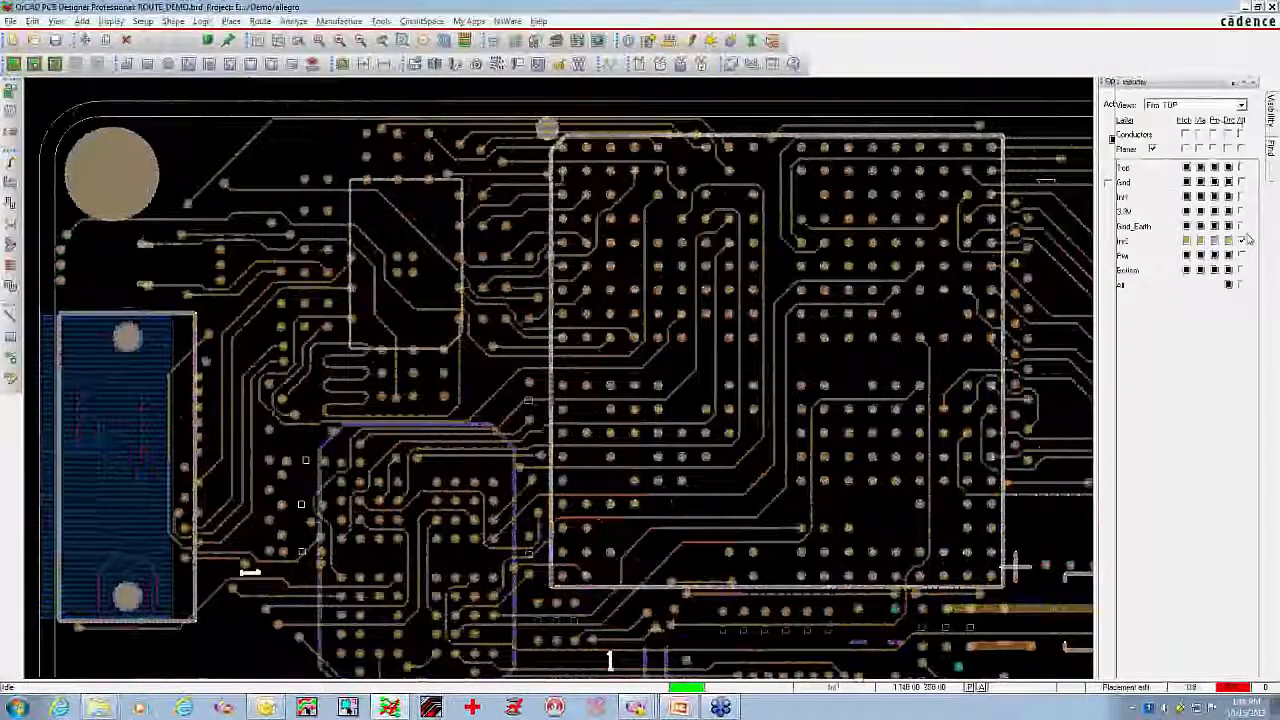
pyautogui.click(1243, 240)
pyautogui.click(1242, 196)
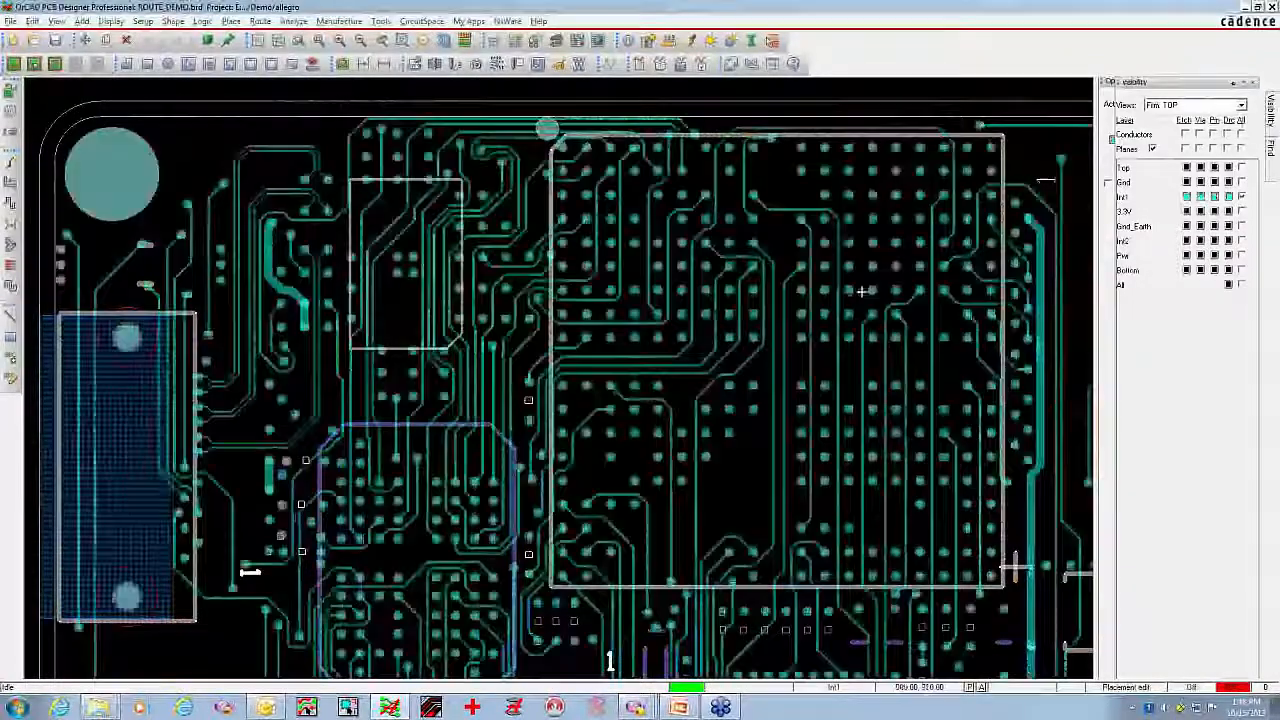
pyautogui.moveTo(857, 297); pyautogui.dragTo(842, 296, button='middle')
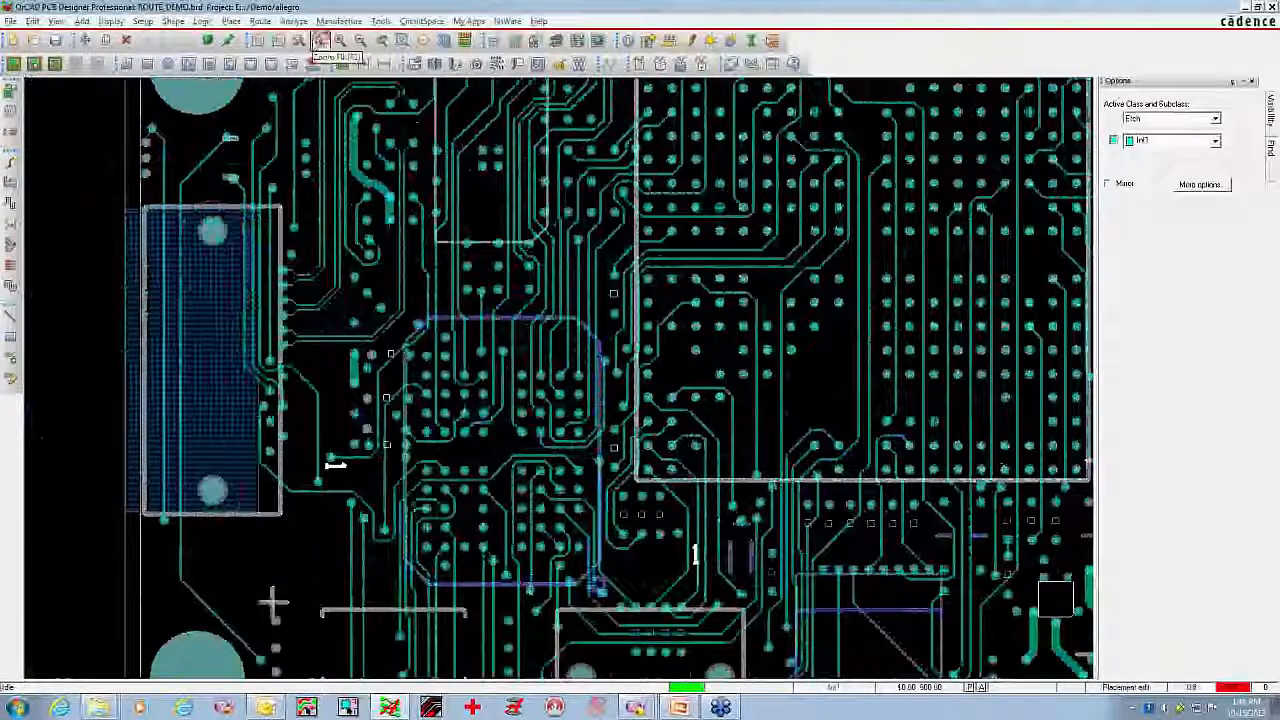
pyautogui.click(320, 41)
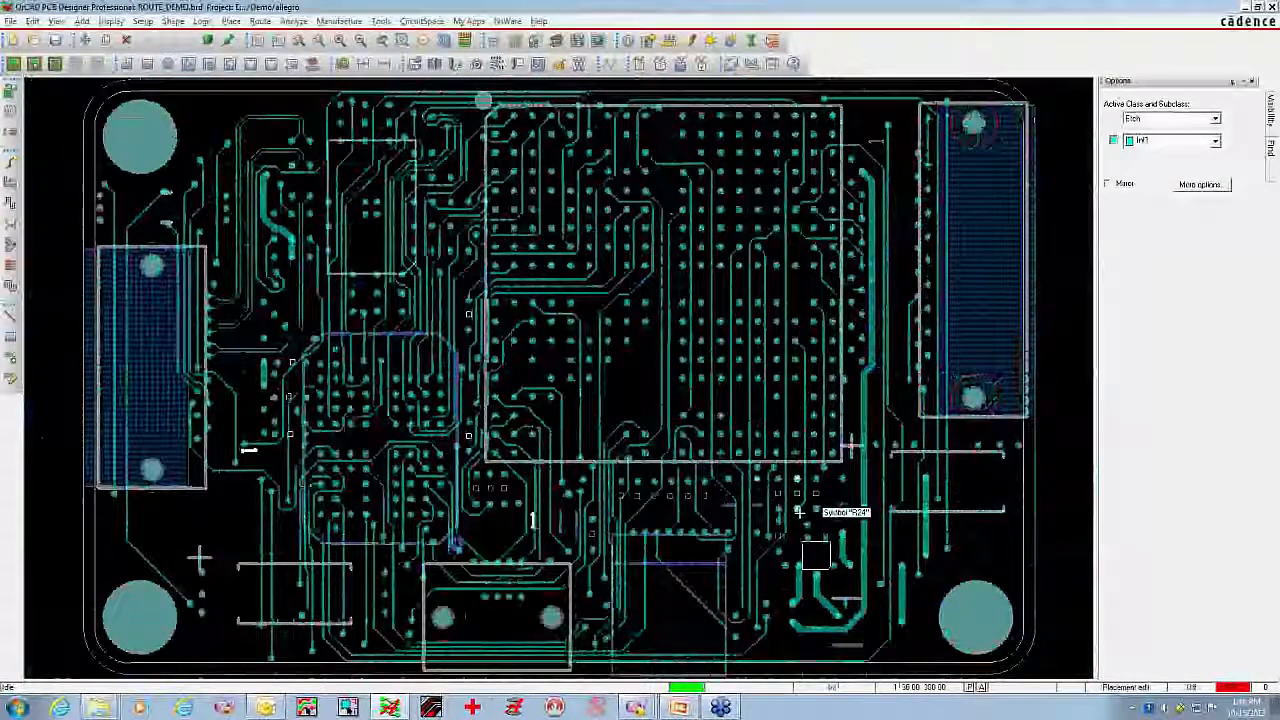
pyautogui.click(1270, 108)
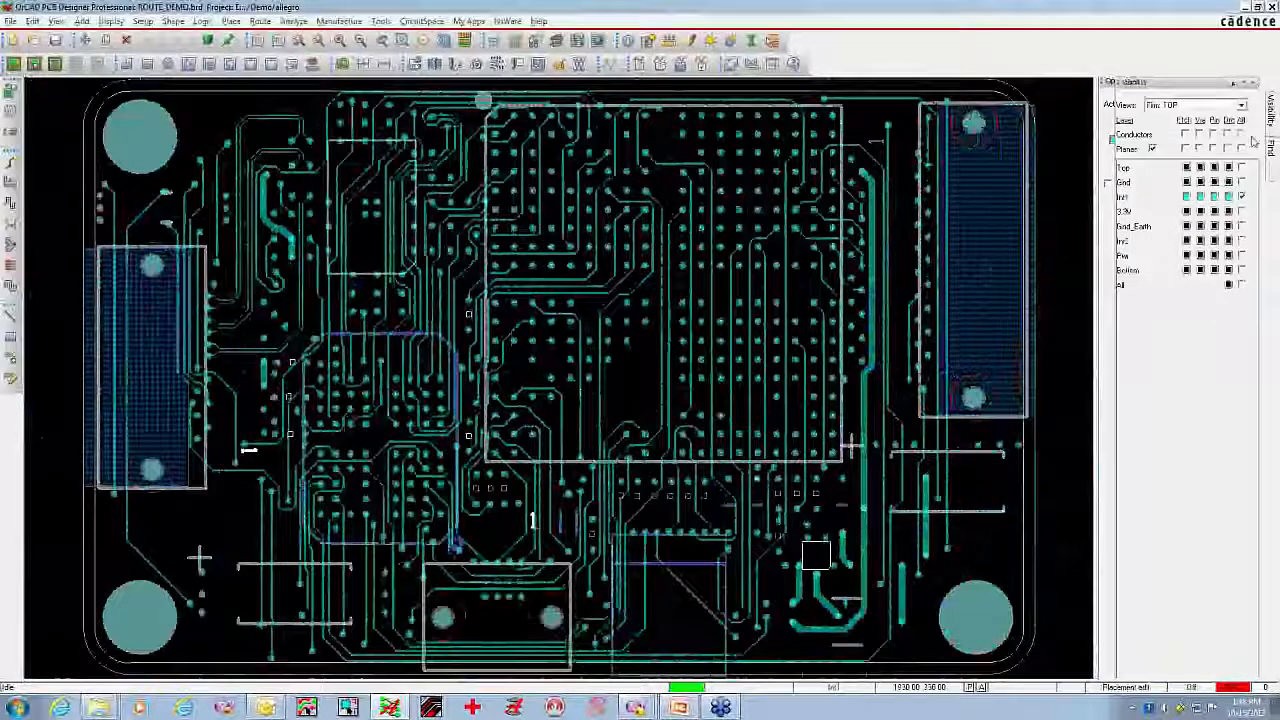
pyautogui.click(1241, 133)
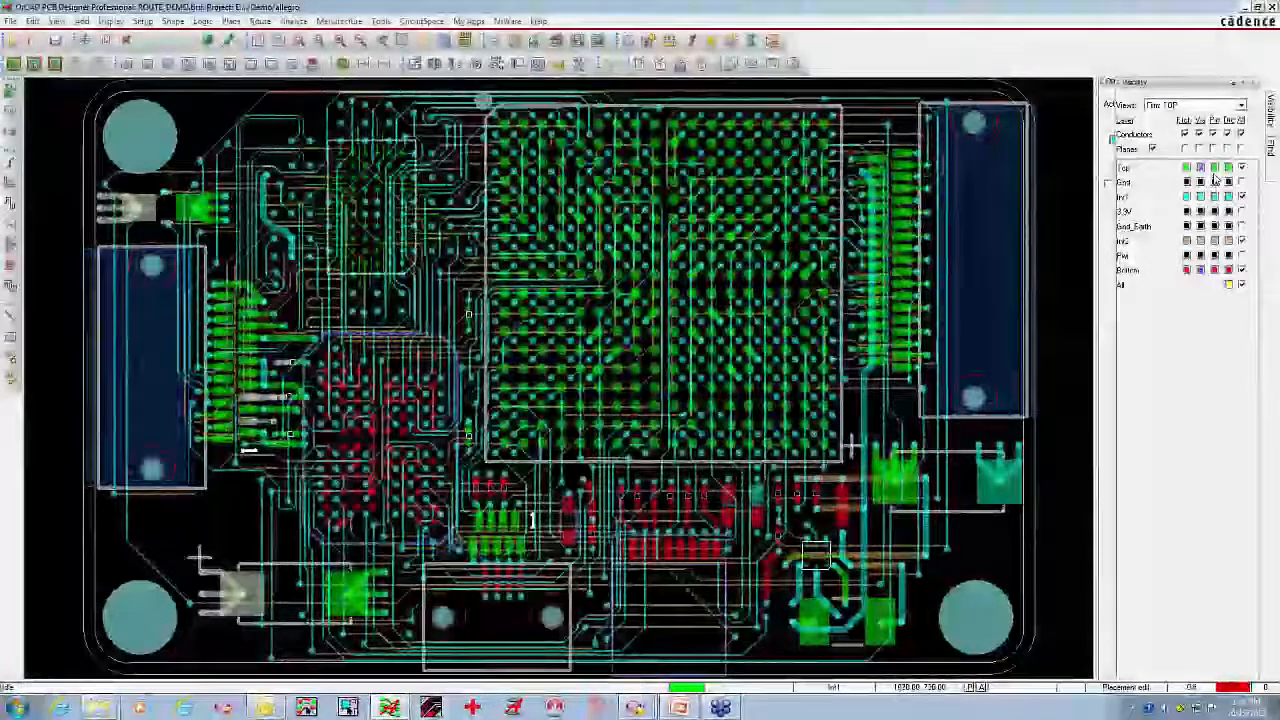
# Apply the TOP film view, examine the fanout traces of the small upper-left BGA, and restore all conductor layers
pyautogui.click(1238, 105)
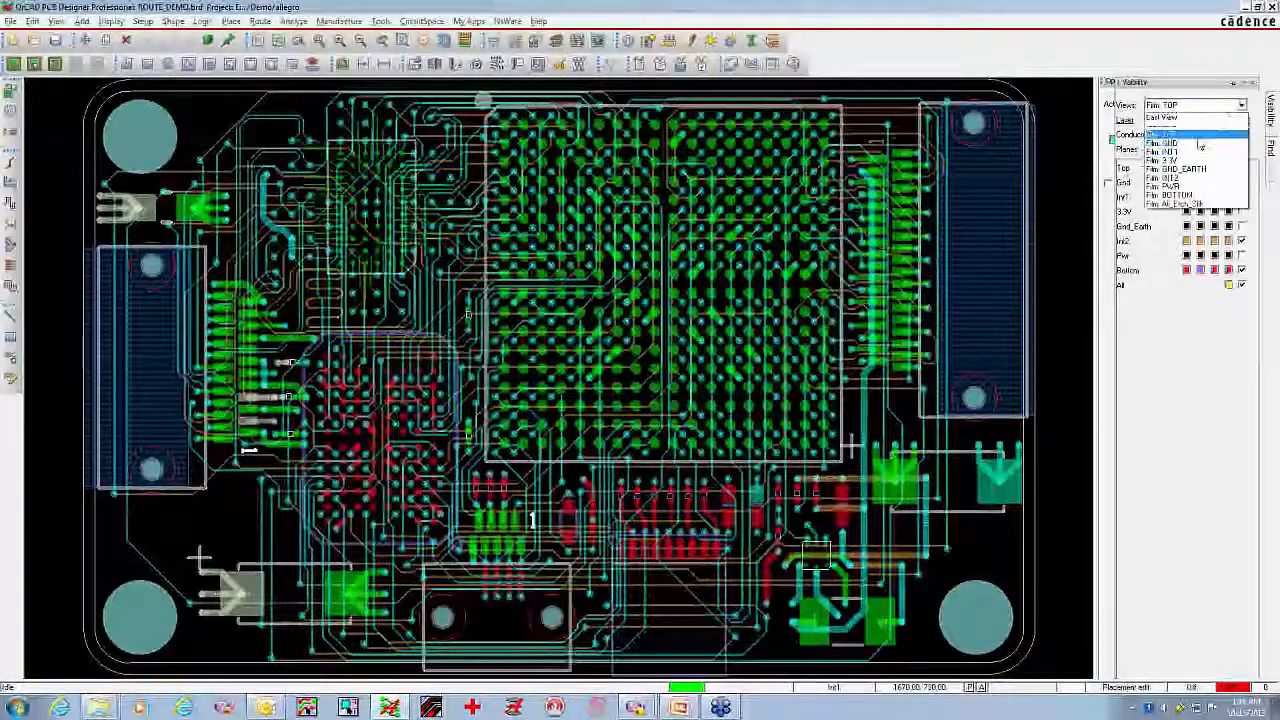
pyautogui.click(1195, 133)
pyautogui.middleClick(473, 280)
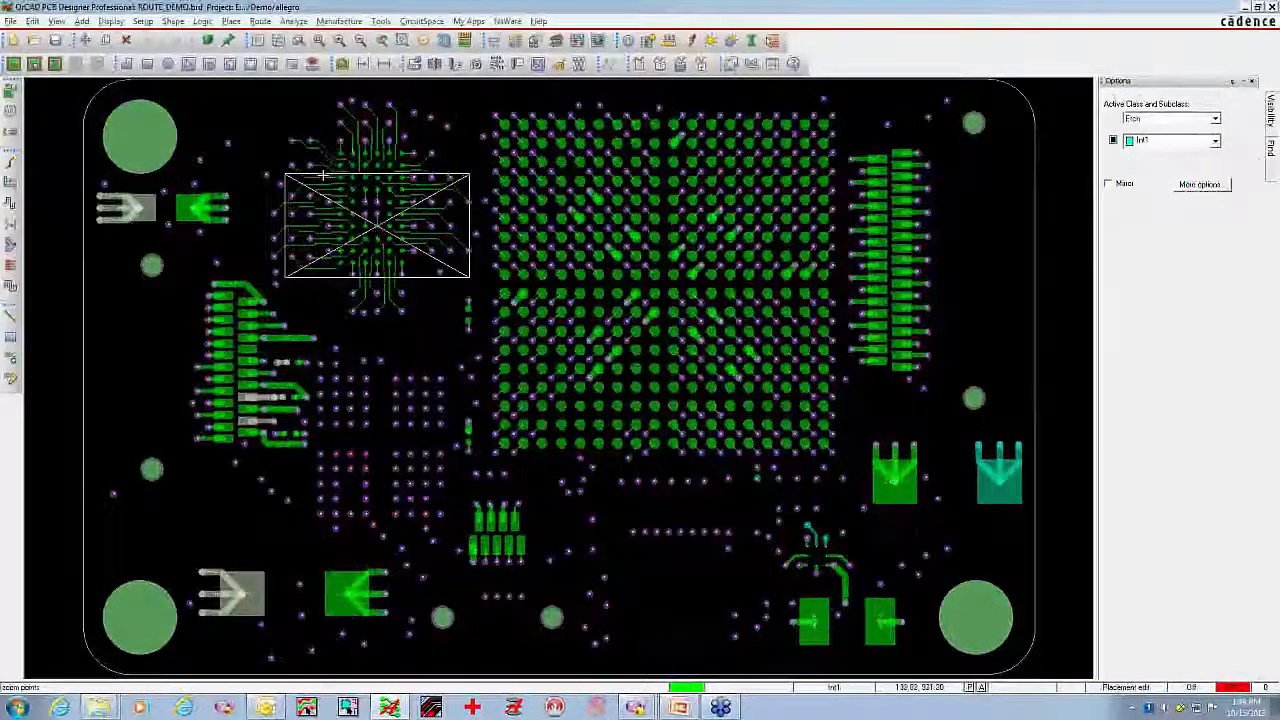
pyautogui.middleClick(323, 176)
pyautogui.middleClick(563, 455)
pyautogui.middleClick(373, 298)
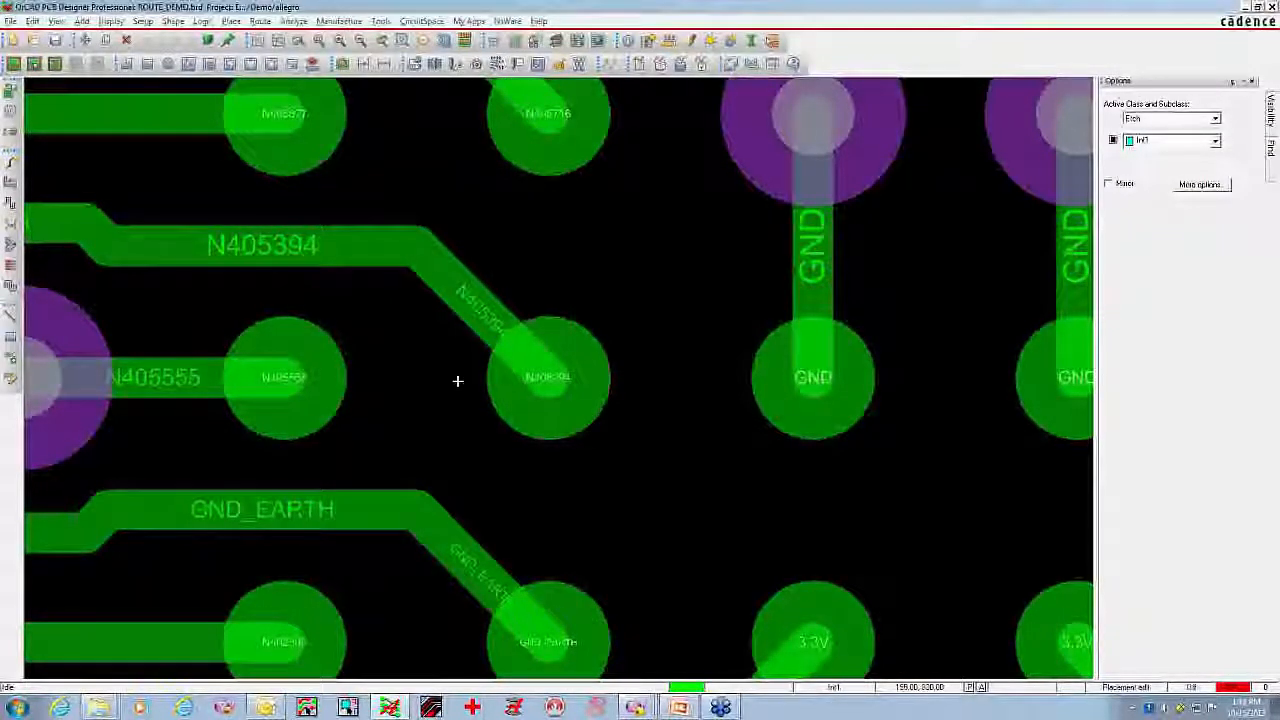
pyautogui.scroll(-8, 457, 381)
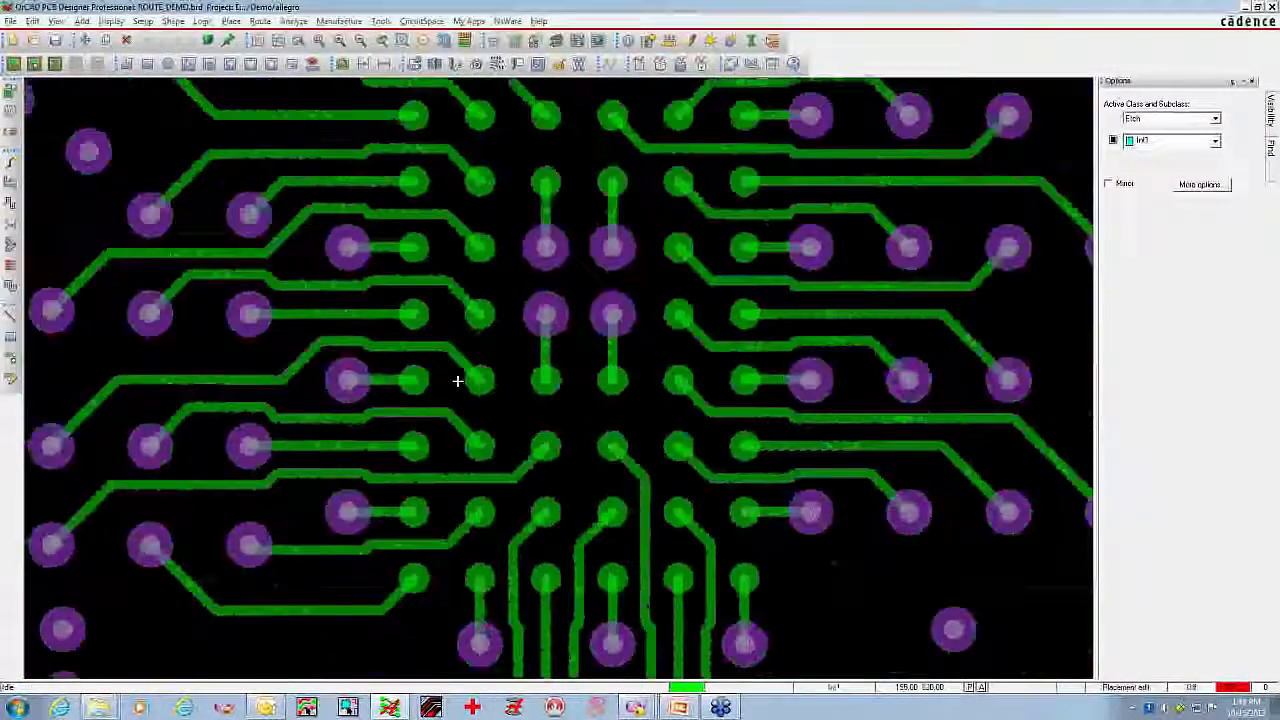
pyautogui.moveTo(473, 387); pyautogui.dragTo(451, 377, button='middle')
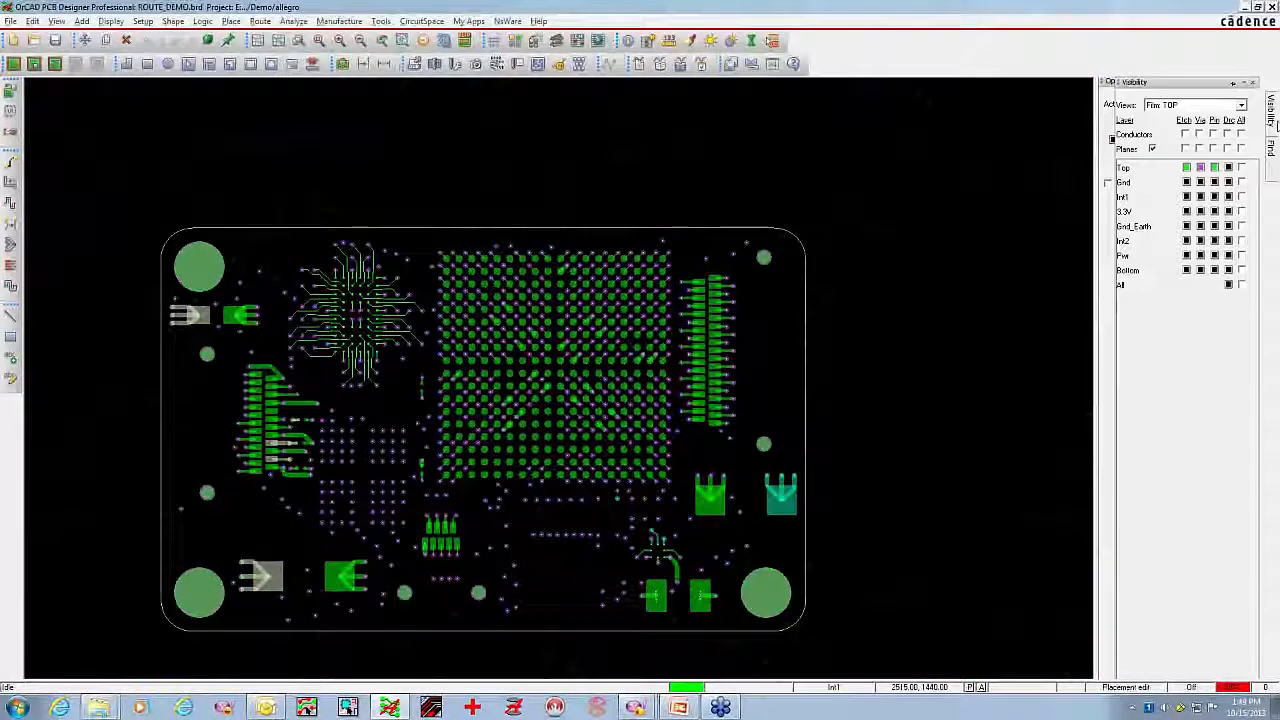
pyautogui.click(1243, 134)
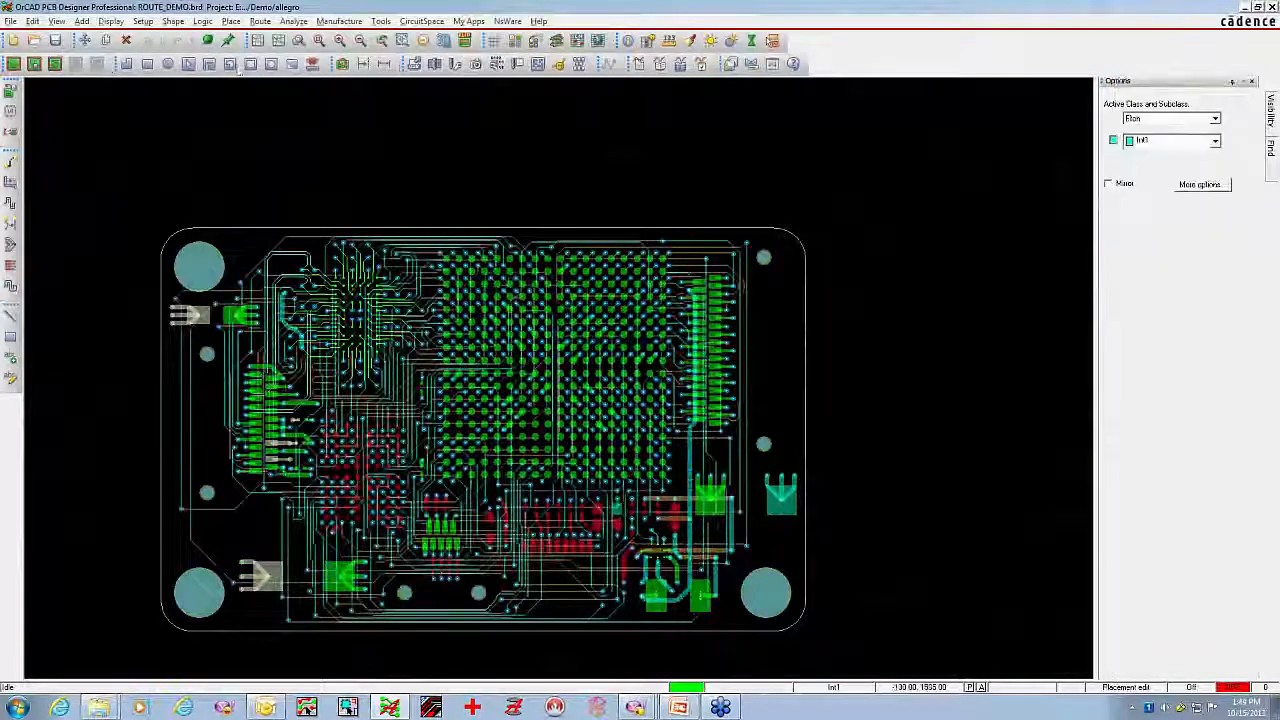
# Set the fillet parameters to apply to all fillet objects and accept the Fillet and Tapered Trace settings
pyautogui.click(323, 22)
pyautogui.moveTo(259, 21)
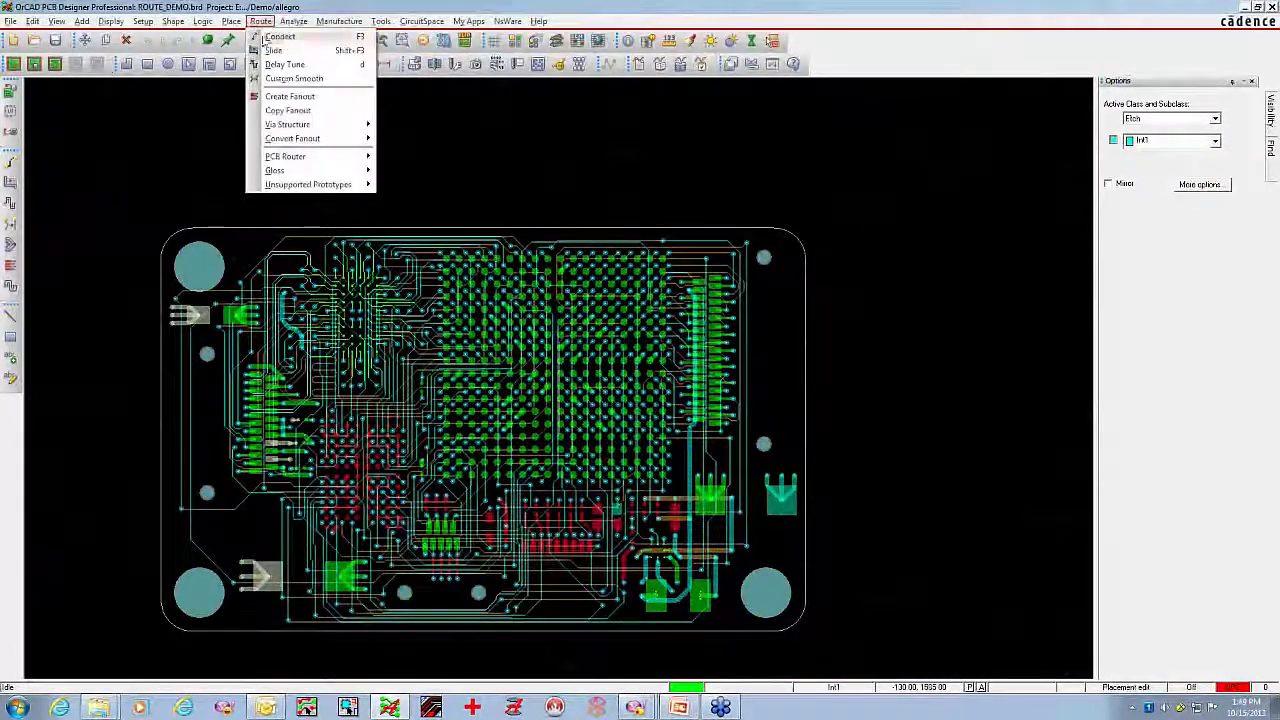
pyautogui.moveTo(379, 172)
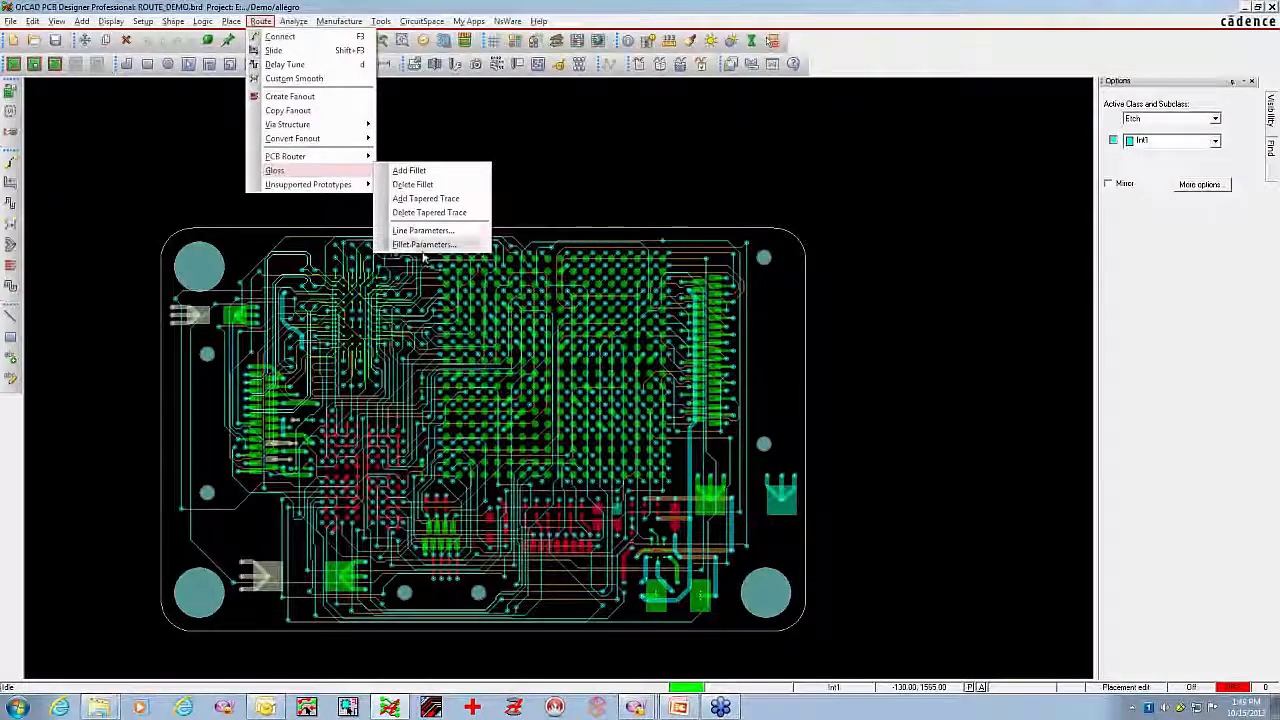
pyautogui.click(421, 246)
pyautogui.moveTo(641, 125); pyautogui.dragTo(610, 115)
pyautogui.click(670, 364)
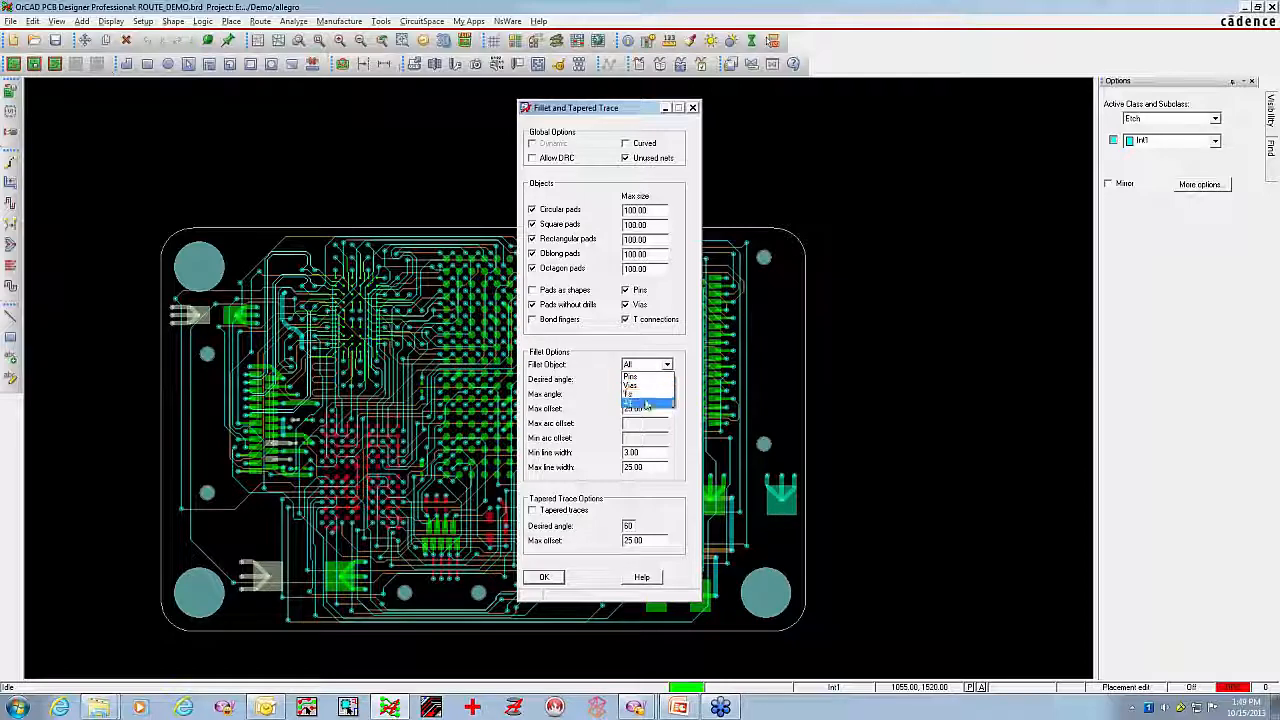
pyautogui.click(640, 401)
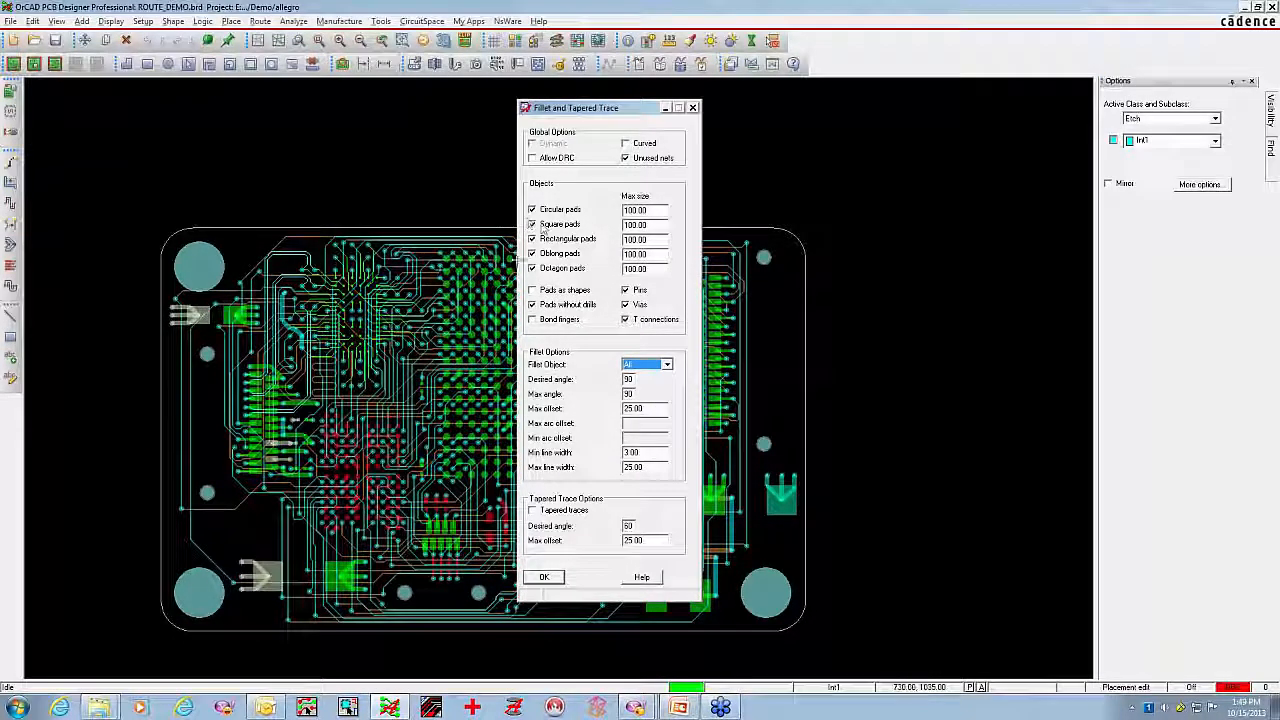
pyautogui.click(648, 224)
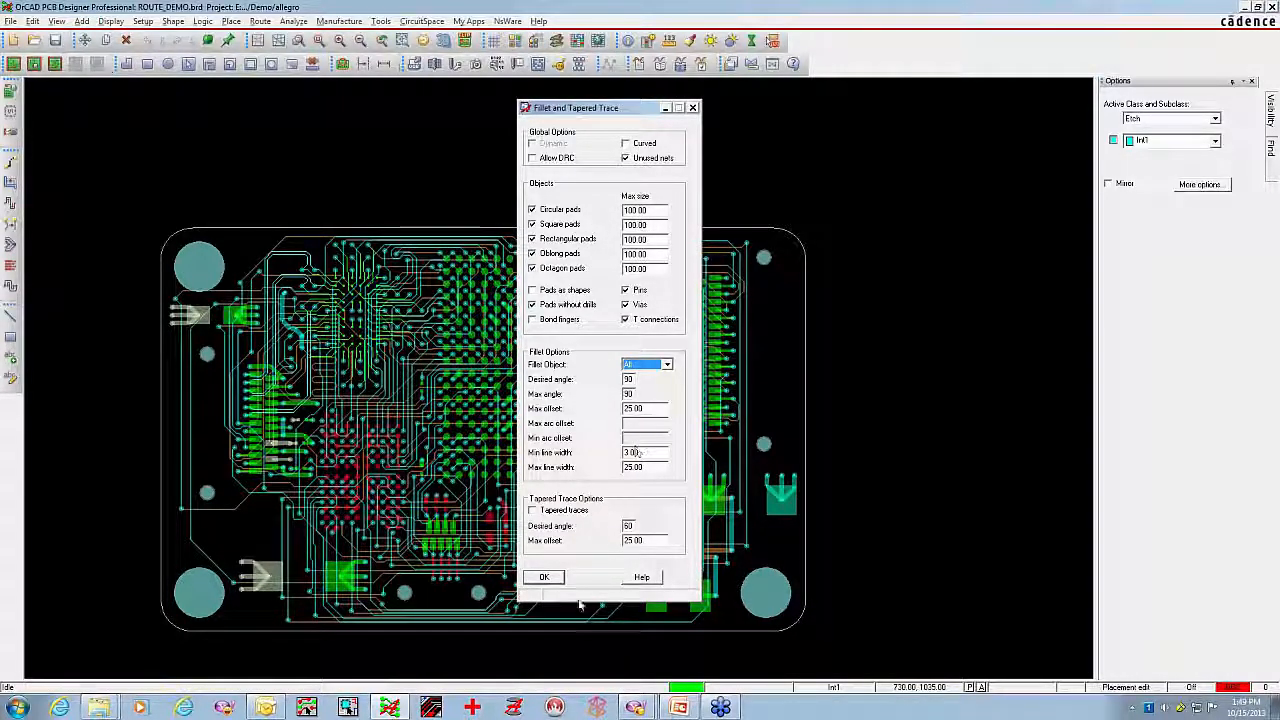
pyautogui.click(544, 577)
pyautogui.moveTo(128, 196); pyautogui.dragTo(872, 647)
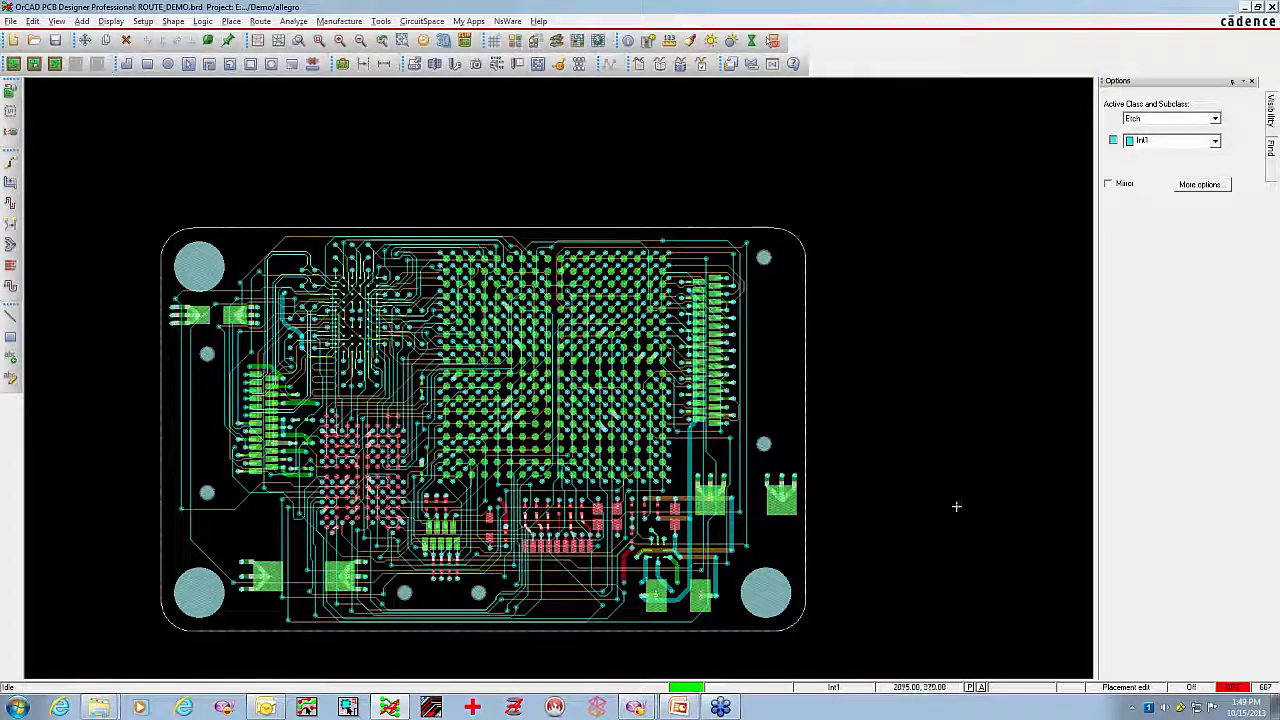
pyautogui.rightClick(970, 358)
pyautogui.click(1005, 366)
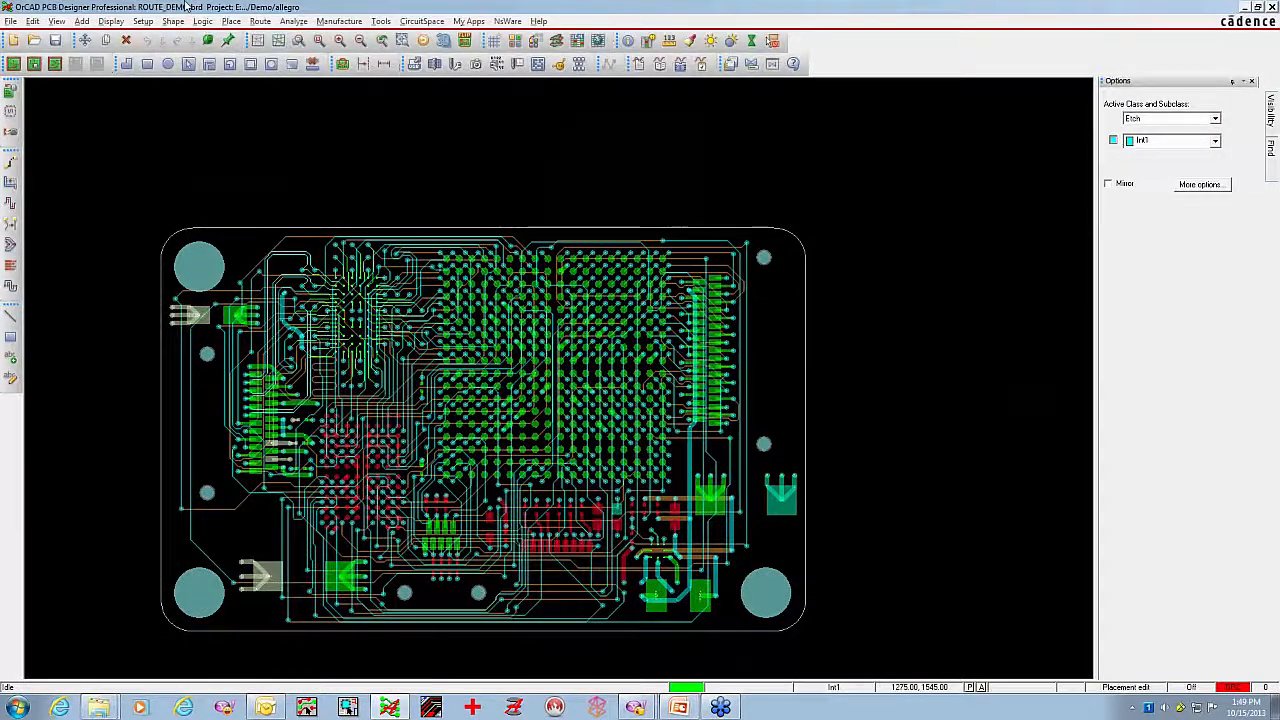
# Add fillets to the pads, vias and T connections across the entire board and finish the command
pyautogui.click(260, 21)
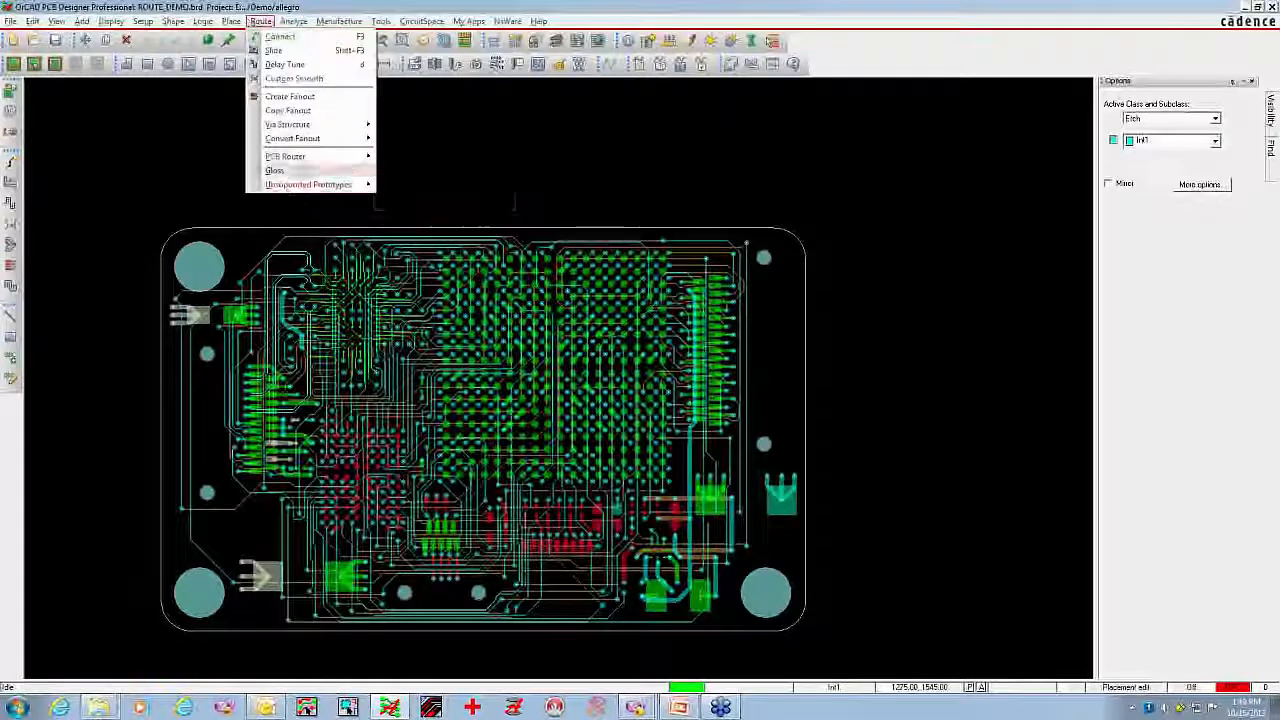
pyautogui.moveTo(297, 174)
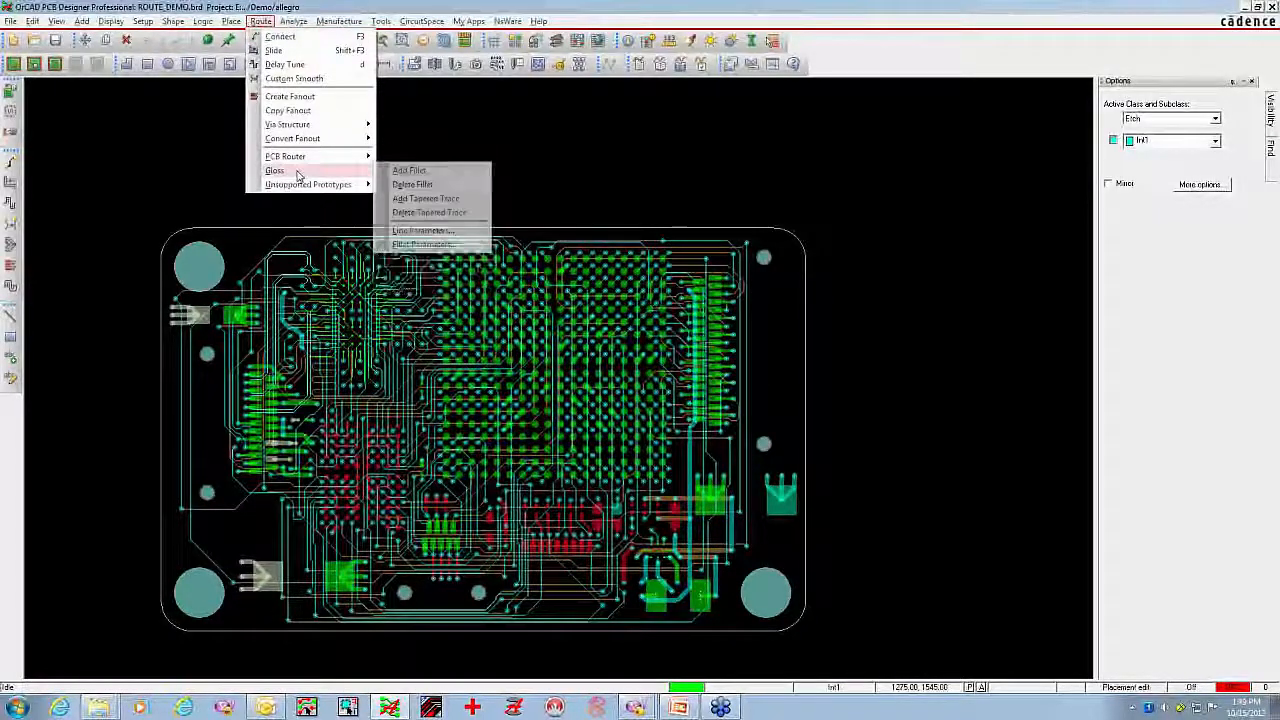
pyautogui.click(408, 170)
pyautogui.moveTo(126, 191); pyautogui.dragTo(826, 655)
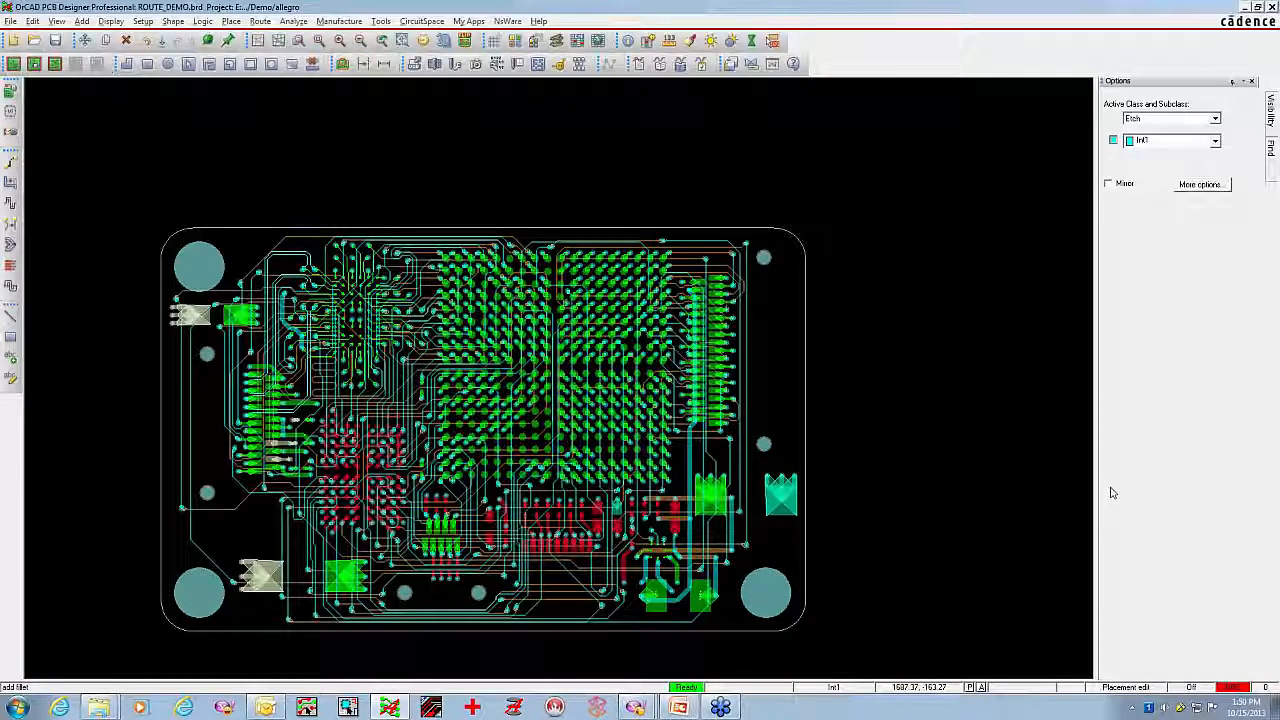
pyautogui.rightClick(405, 118)
pyautogui.click(412, 121)
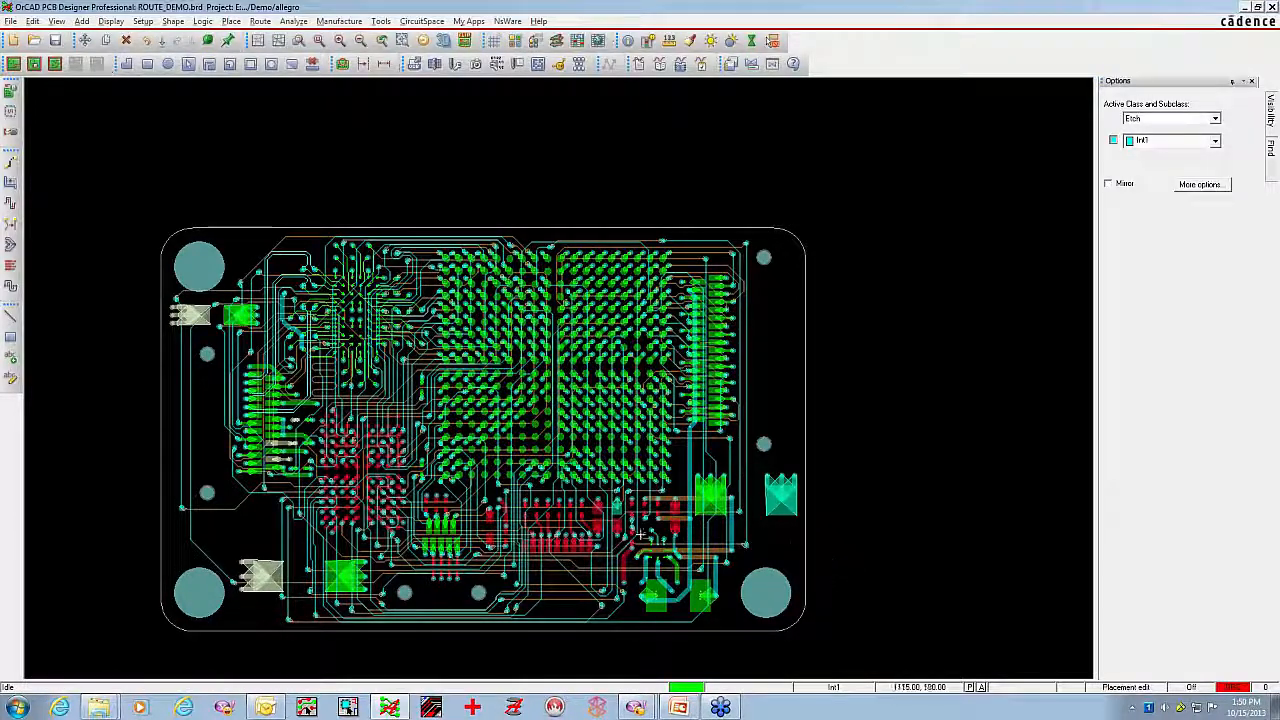
# Delete the fillets from the large multi-via power pads near the board's corners, such as those on nets N06884 and 5V
pyautogui.middleClick(210, 315)
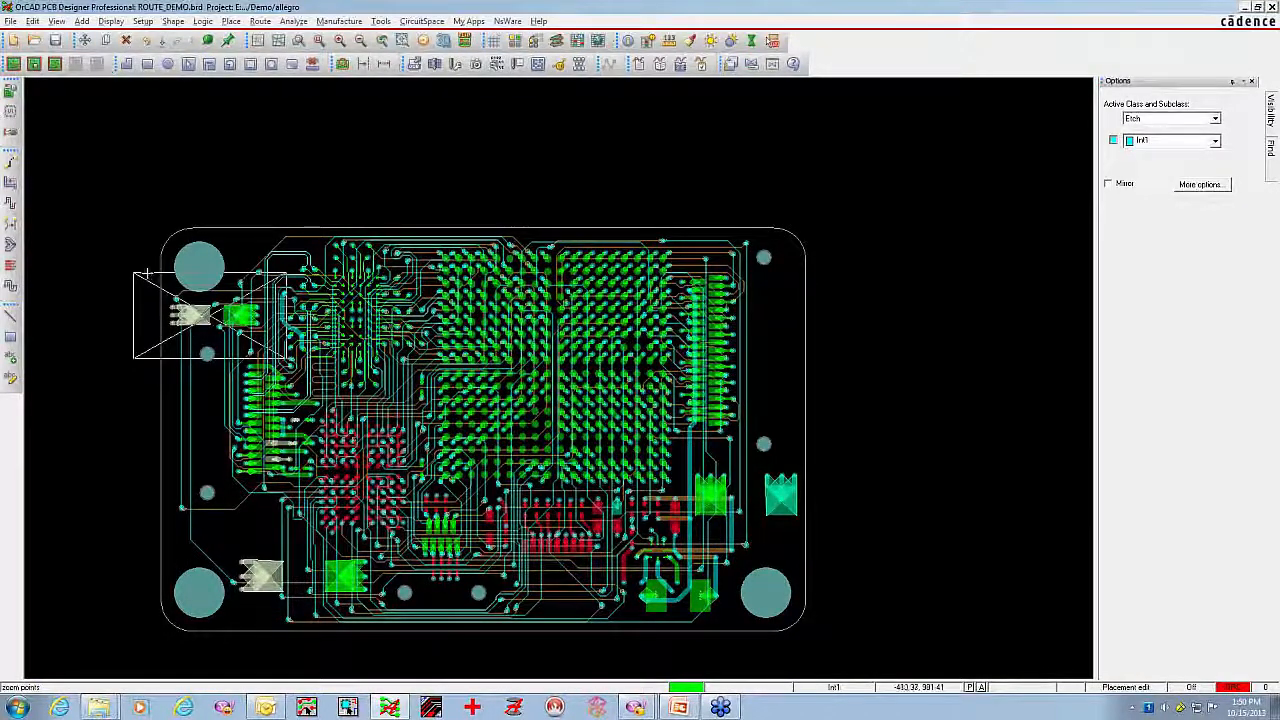
pyautogui.click(140, 272)
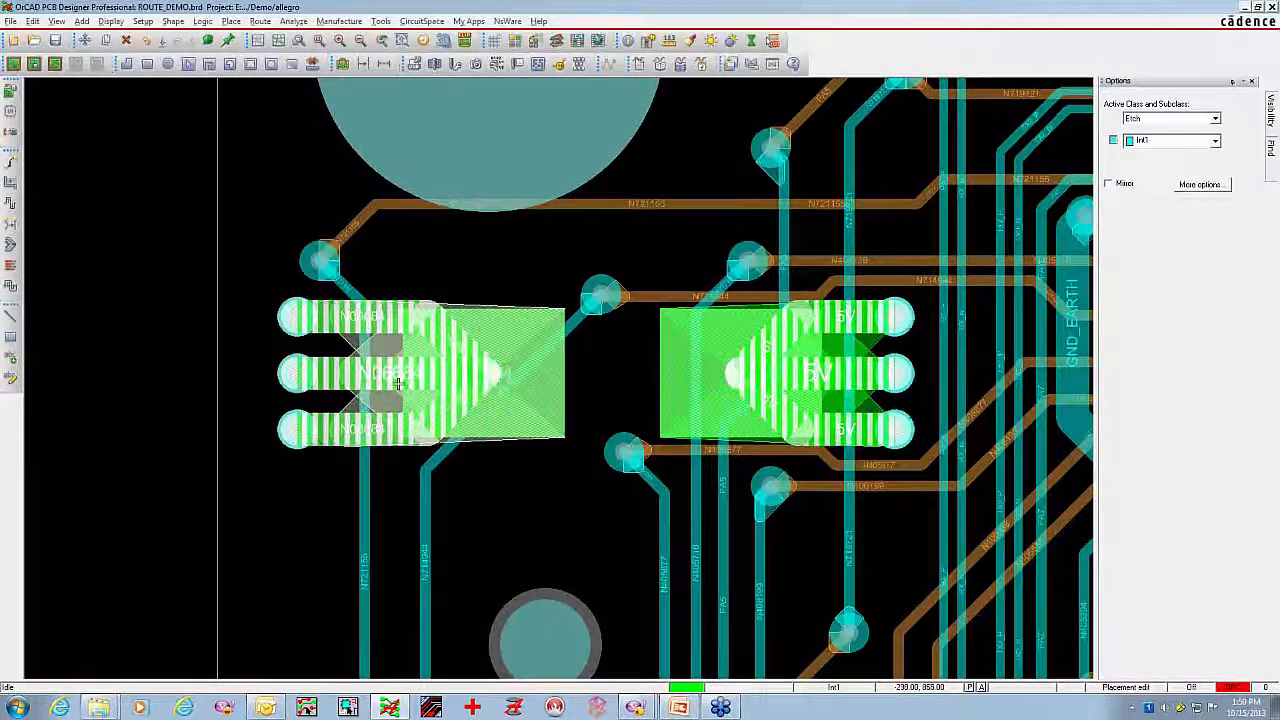
pyautogui.click(260, 21)
pyautogui.moveTo(309, 160)
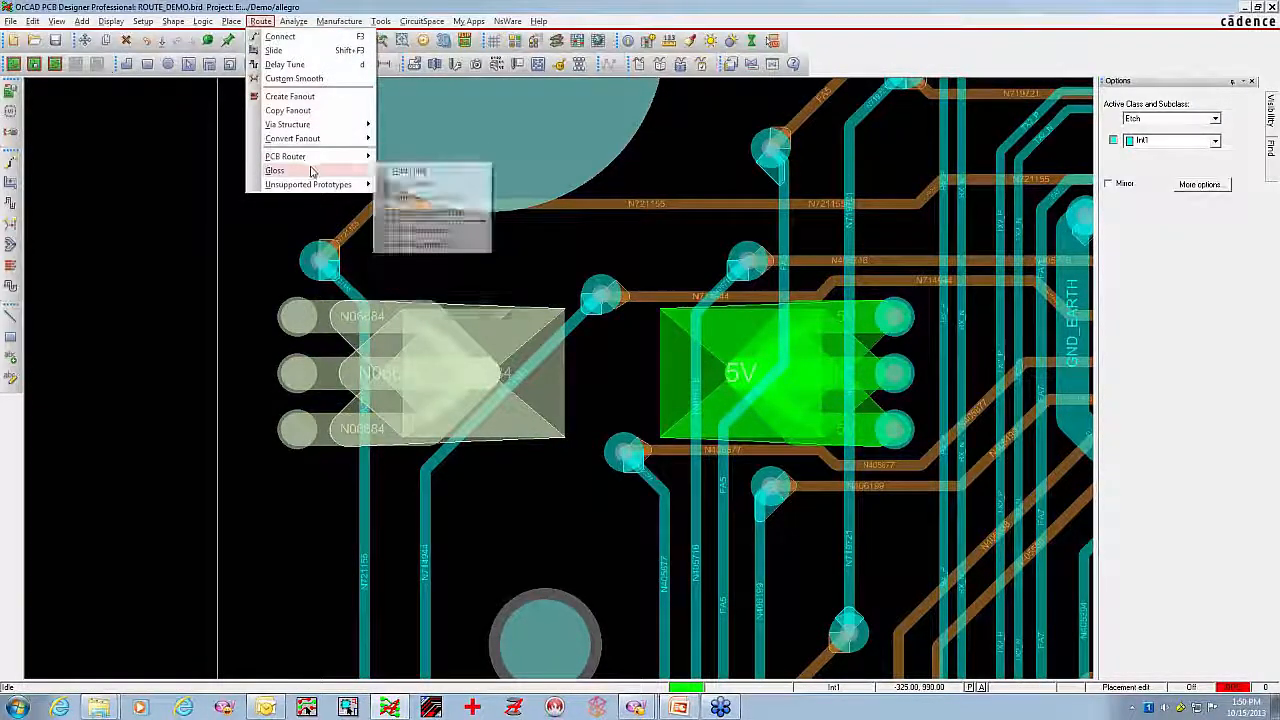
pyautogui.click(413, 184)
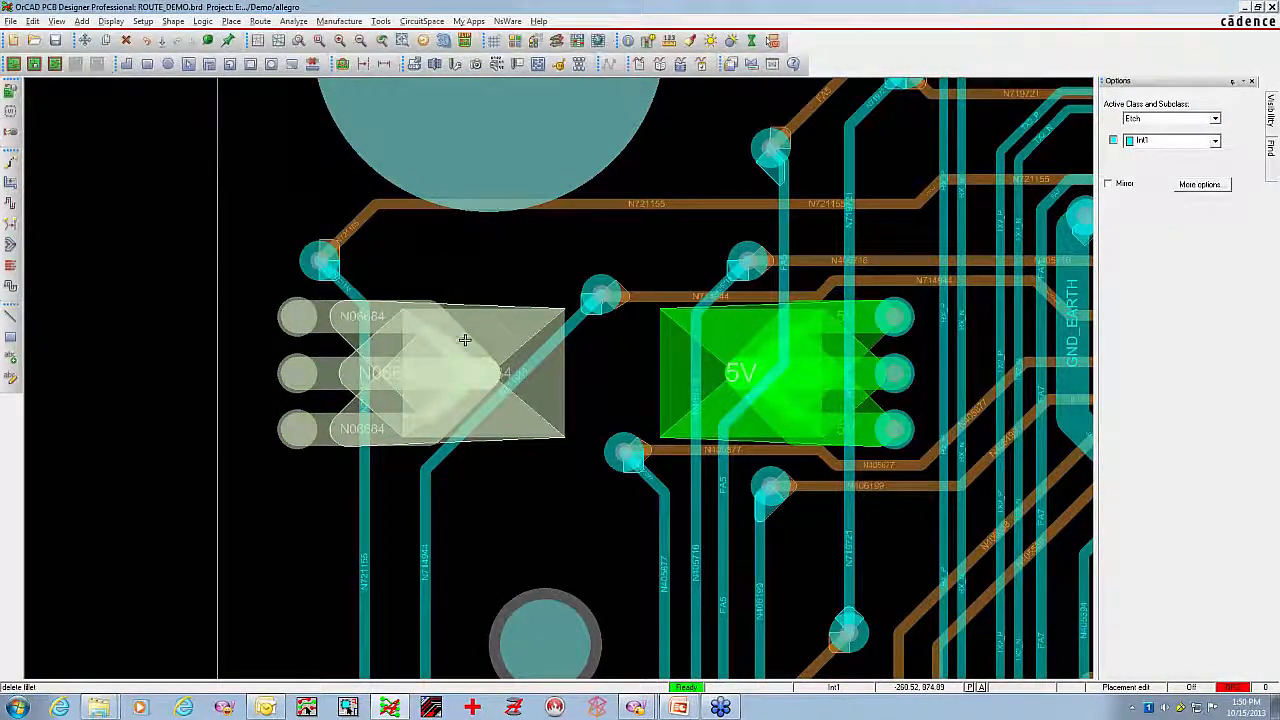
pyautogui.scroll(-2, 474, 297)
pyautogui.moveTo(557, 466); pyautogui.dragTo(446, 429, button='middle')
pyautogui.moveTo(534, 414); pyautogui.dragTo(732, 350, button='middle')
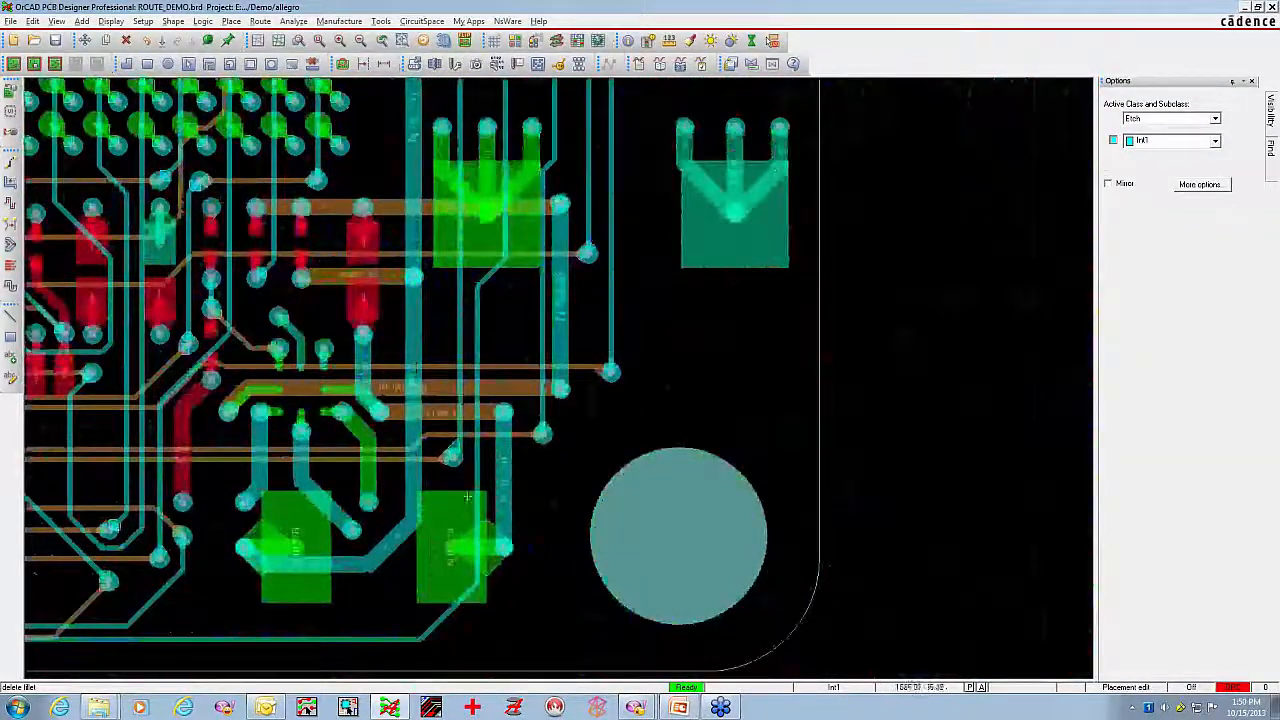
pyautogui.rightClick(815, 362)
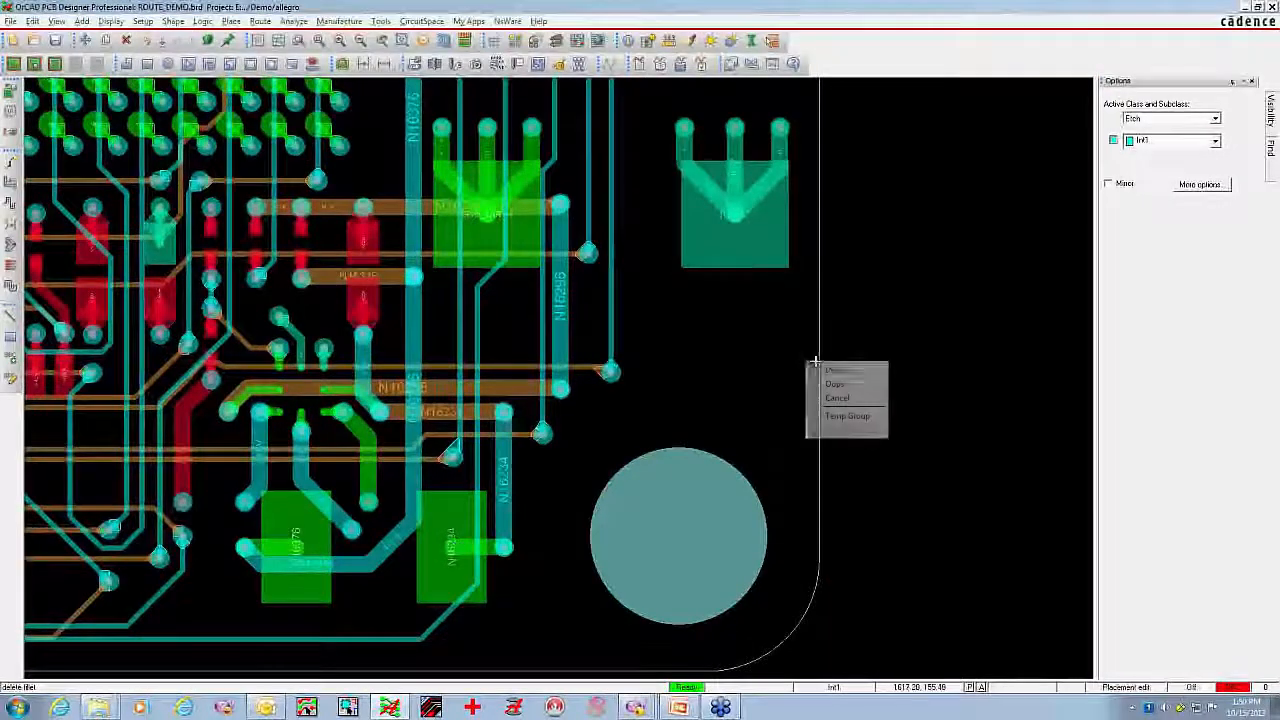
pyautogui.click(830, 369)
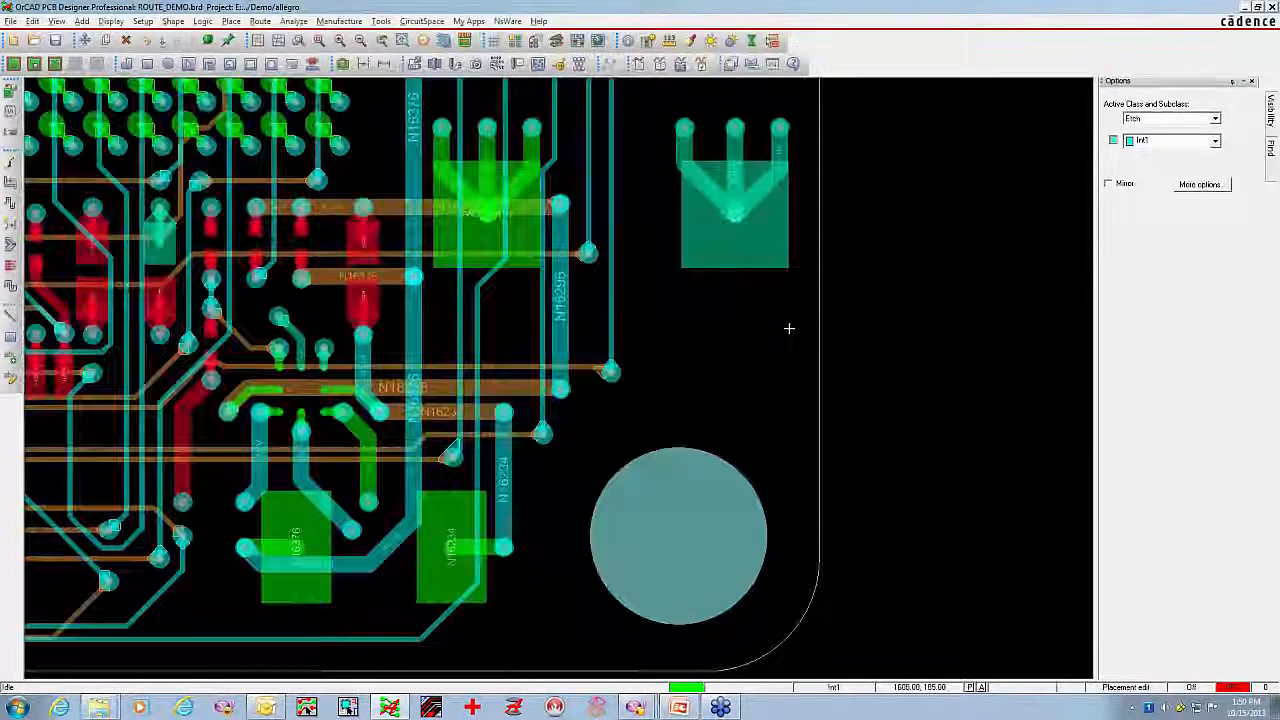
# Apply the TOP film view, examine the fillets where traces enter the small upper-left BGA's pads, and turn all conductor layers back on
pyautogui.scroll(-2, 789, 328)
pyautogui.moveTo(788, 328); pyautogui.dragTo(1086, 300, button='middle')
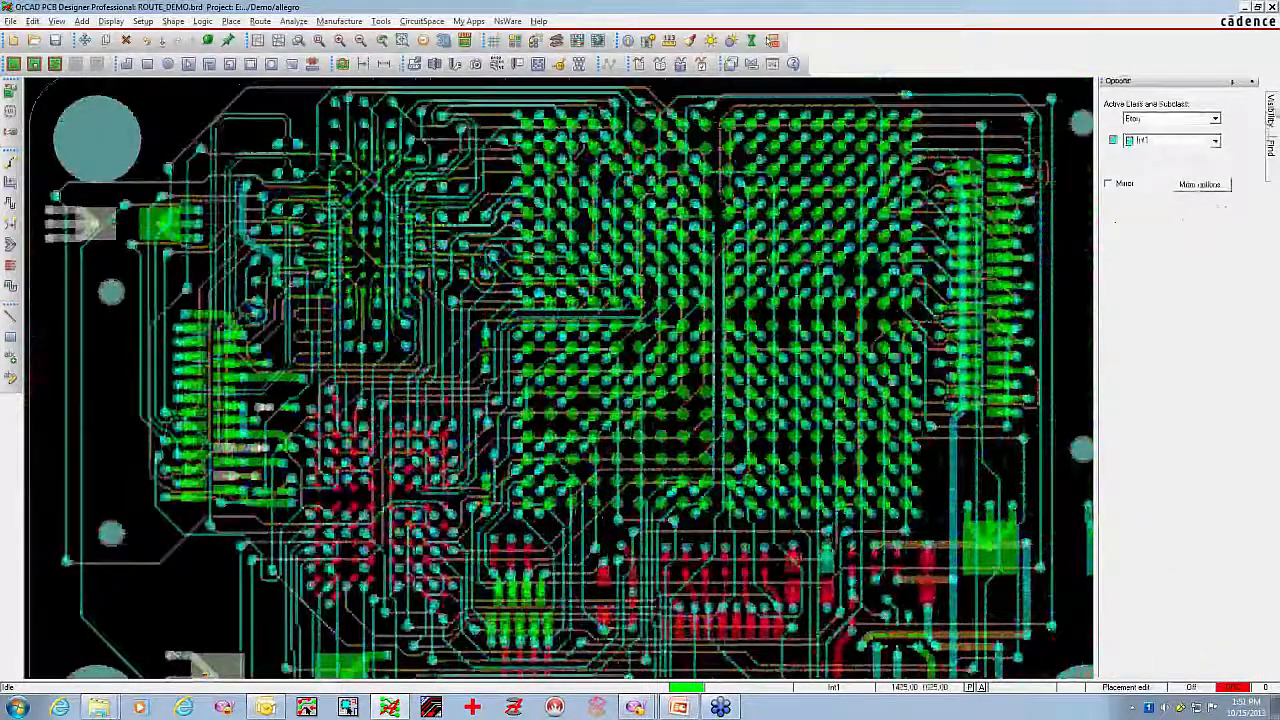
pyautogui.click(1240, 105)
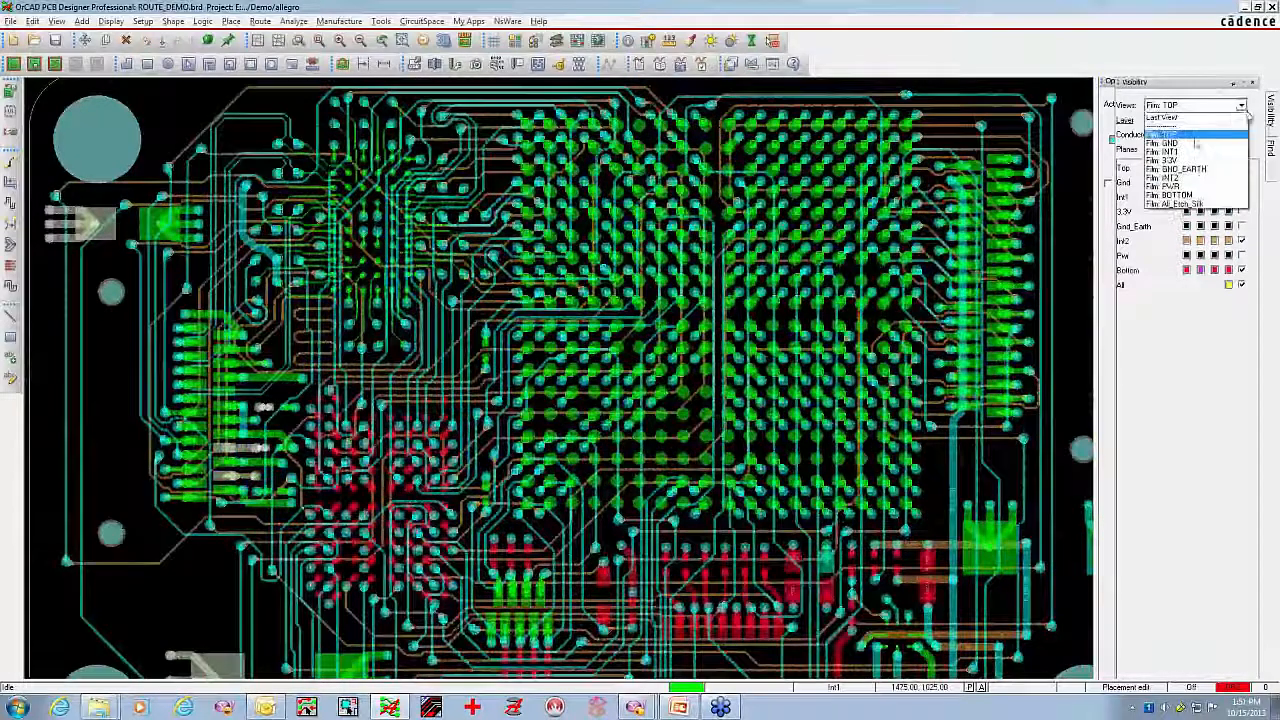
pyautogui.click(1190, 143)
pyautogui.middleClick(460, 314)
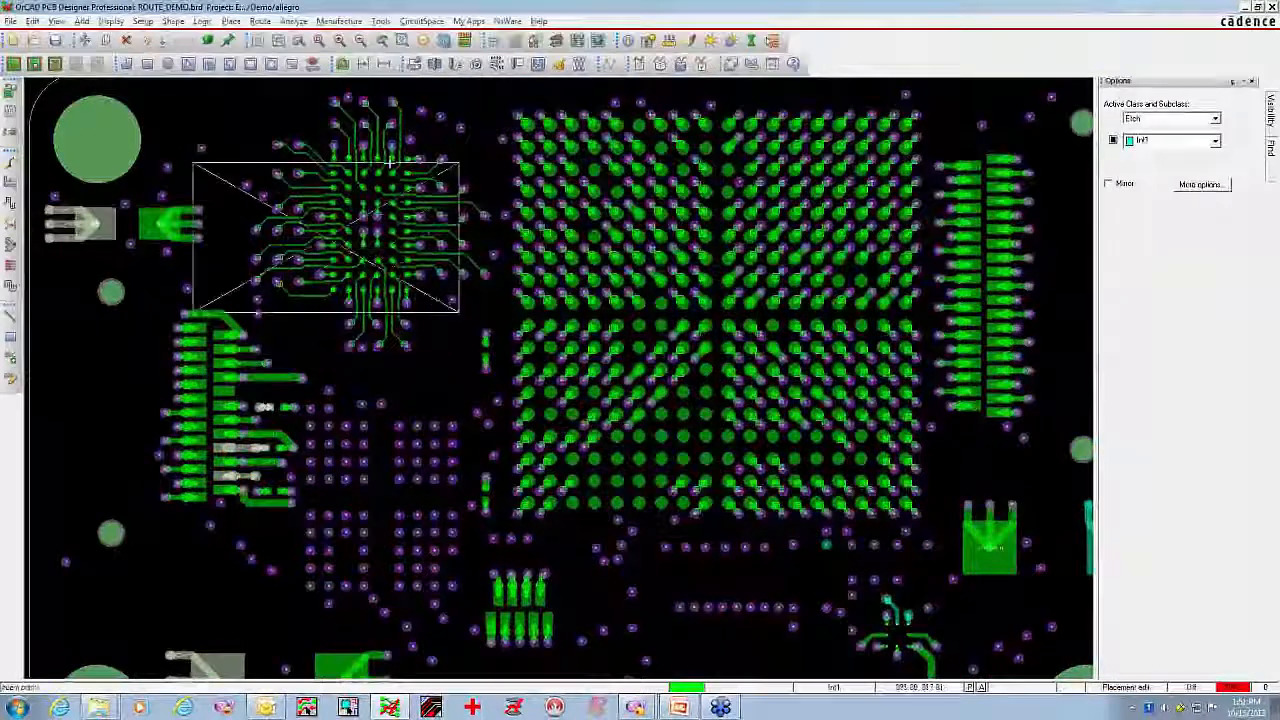
pyautogui.middleClick(397, 151)
pyautogui.moveTo(460, 268); pyautogui.dragTo(612, 226, button='middle')
pyautogui.middleClick(586, 294)
pyautogui.middleClick(419, 196)
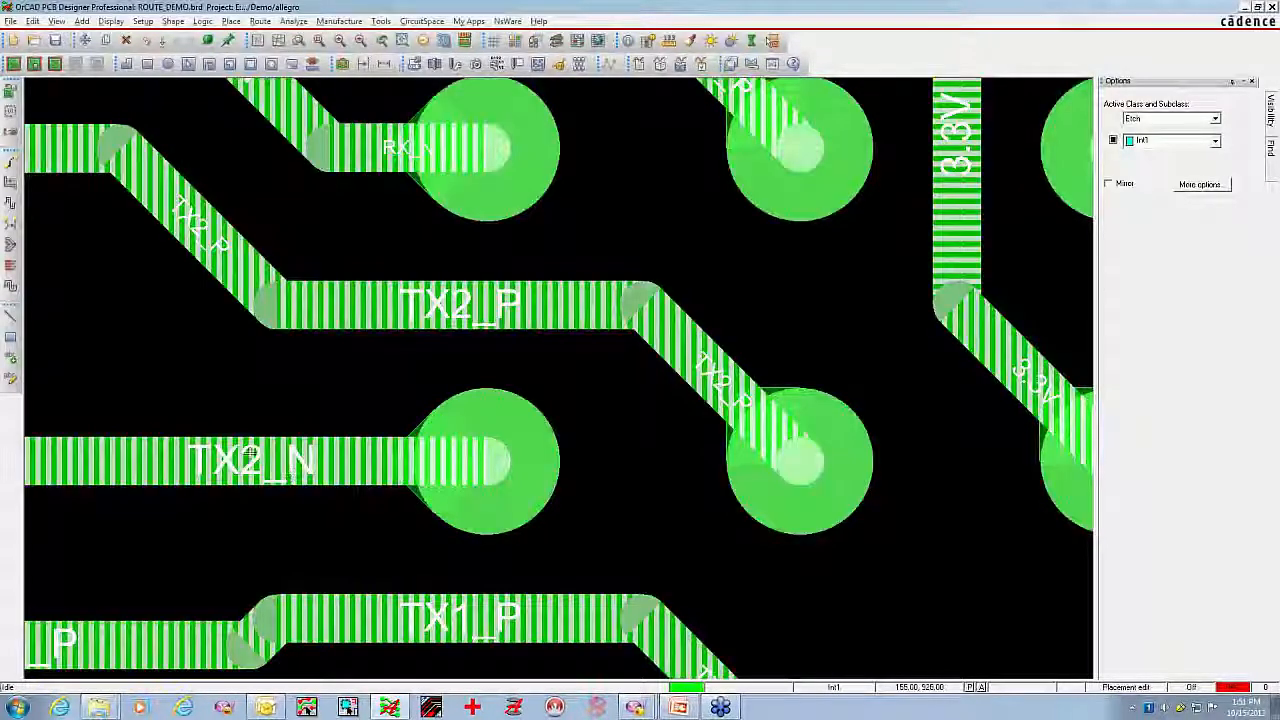
pyautogui.click(318, 42)
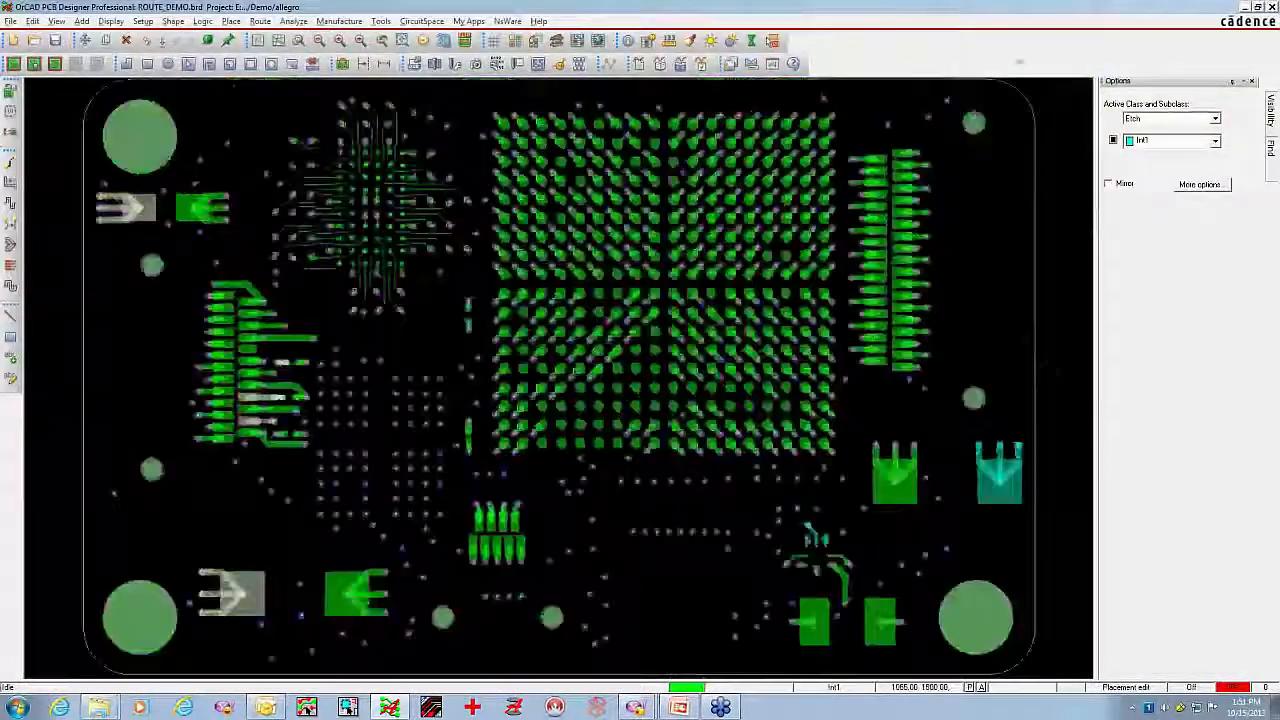
pyautogui.moveTo(1270, 112)
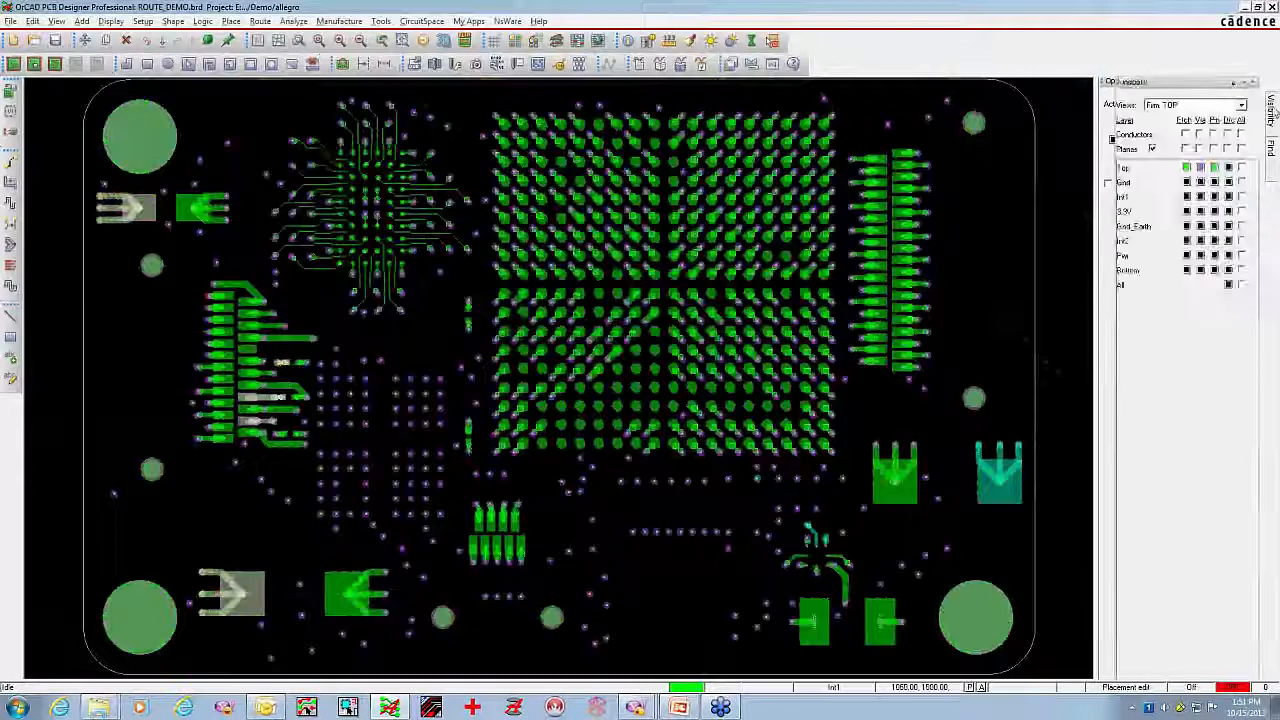
pyautogui.click(1241, 134)
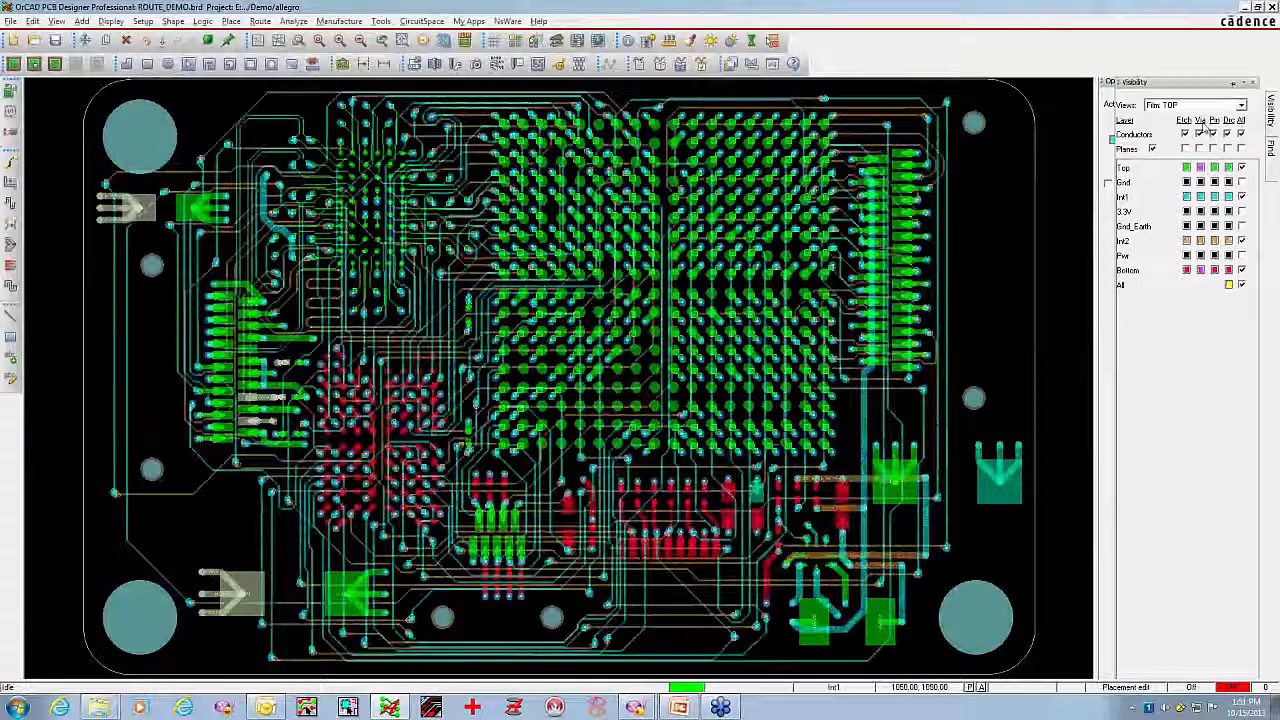
# Slide the long diagonal Int1 trace below the red bottom-side pad row into vertical and horizontal runs joined by a short diagonal
pyautogui.middleClick(772, 658)
pyautogui.click(621, 494)
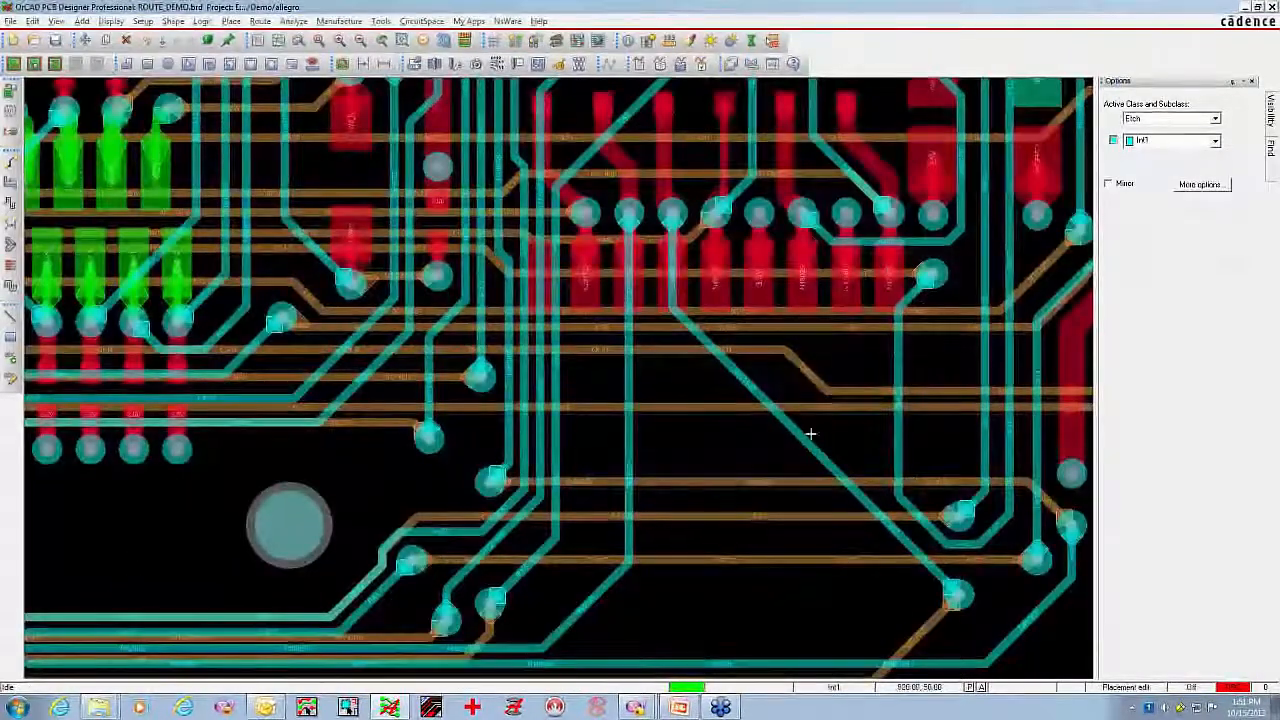
pyautogui.click(11, 182)
pyautogui.click(808, 448)
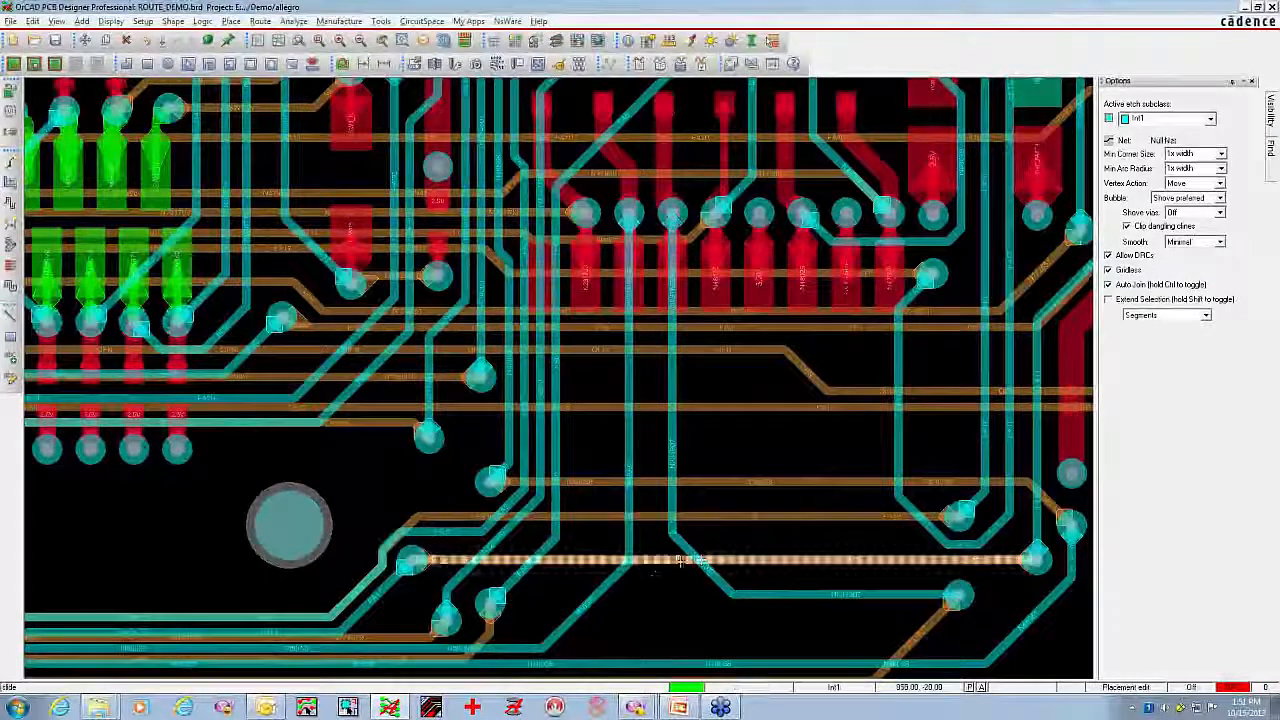
pyautogui.rightClick(633, 391)
pyautogui.click(667, 399)
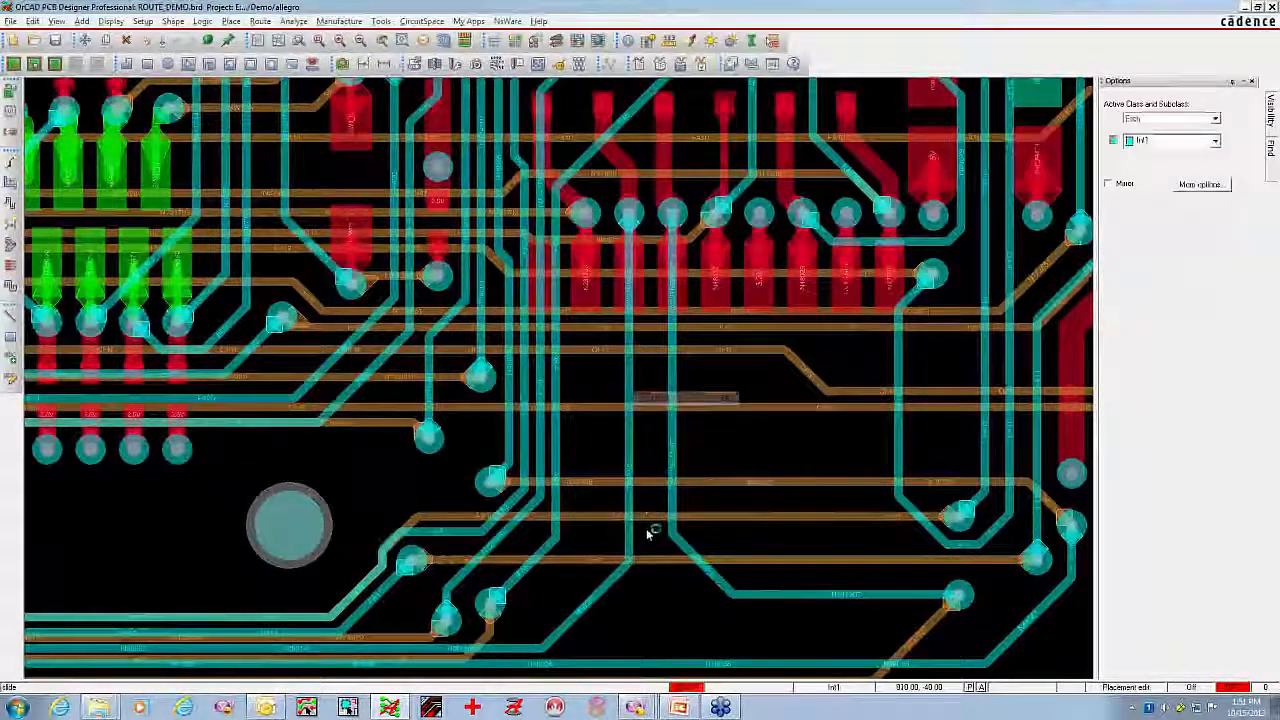
# Switch to the PowerPoint presentation and start the slide show at the Demo slide showing the routed board
pyautogui.scroll(-3, 660, 505)
pyautogui.scroll(-2, 663, 497)
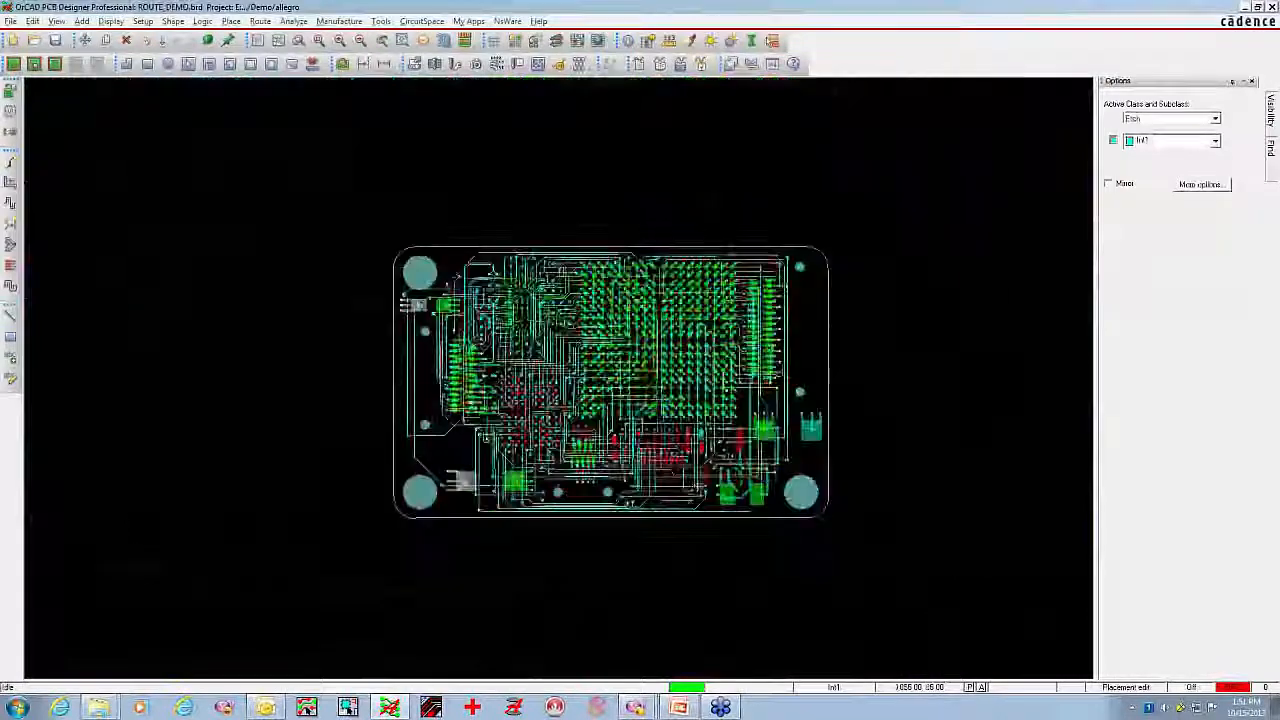
pyautogui.click(319, 40)
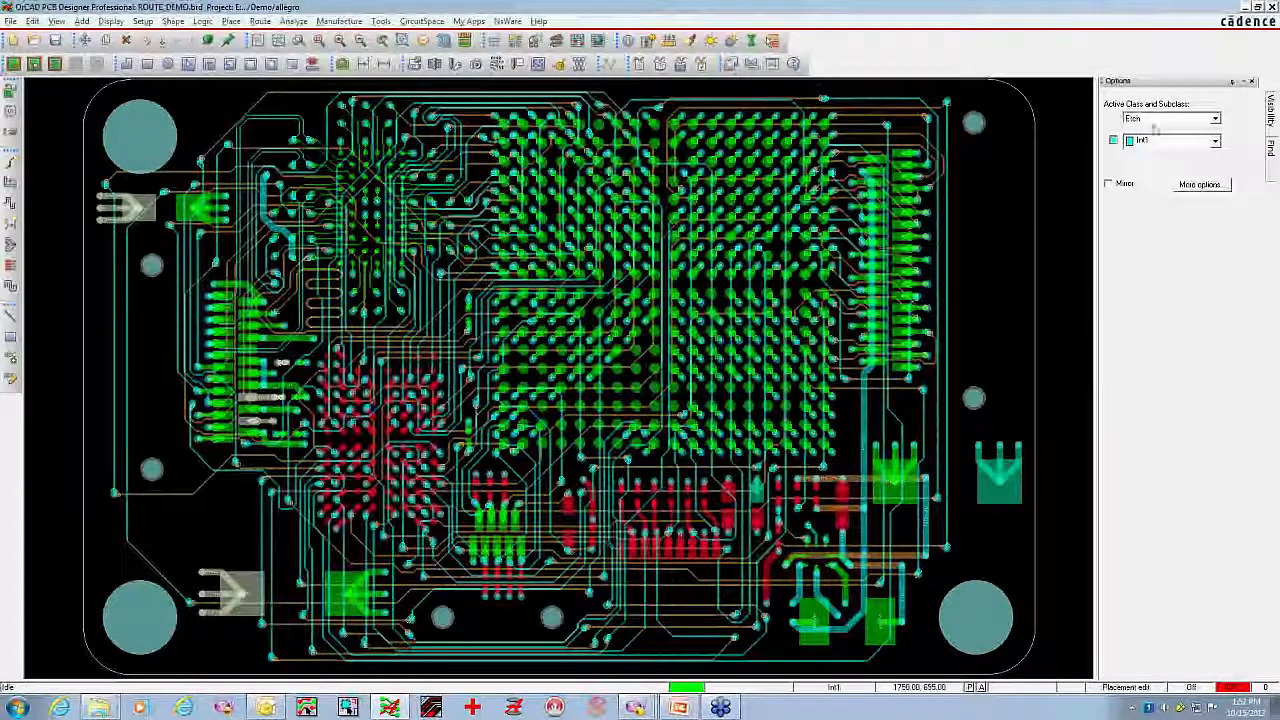
pyautogui.click(1245, 8)
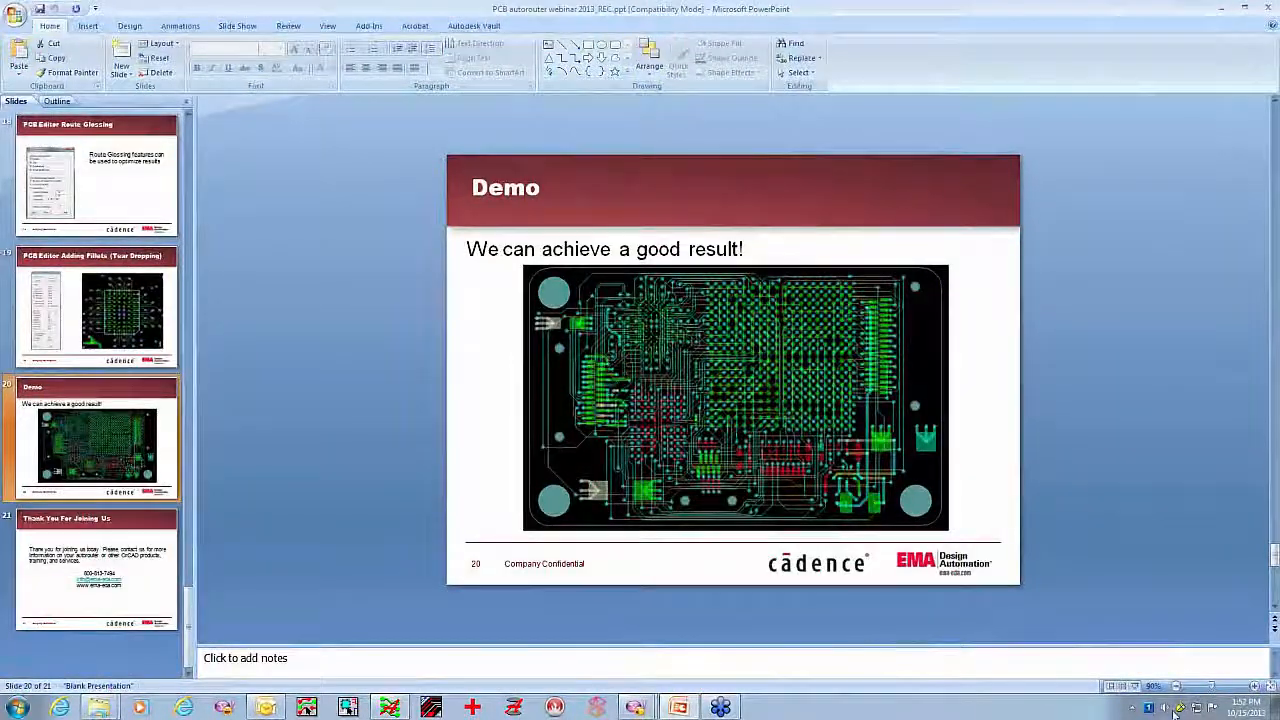
pyautogui.click(1134, 687)
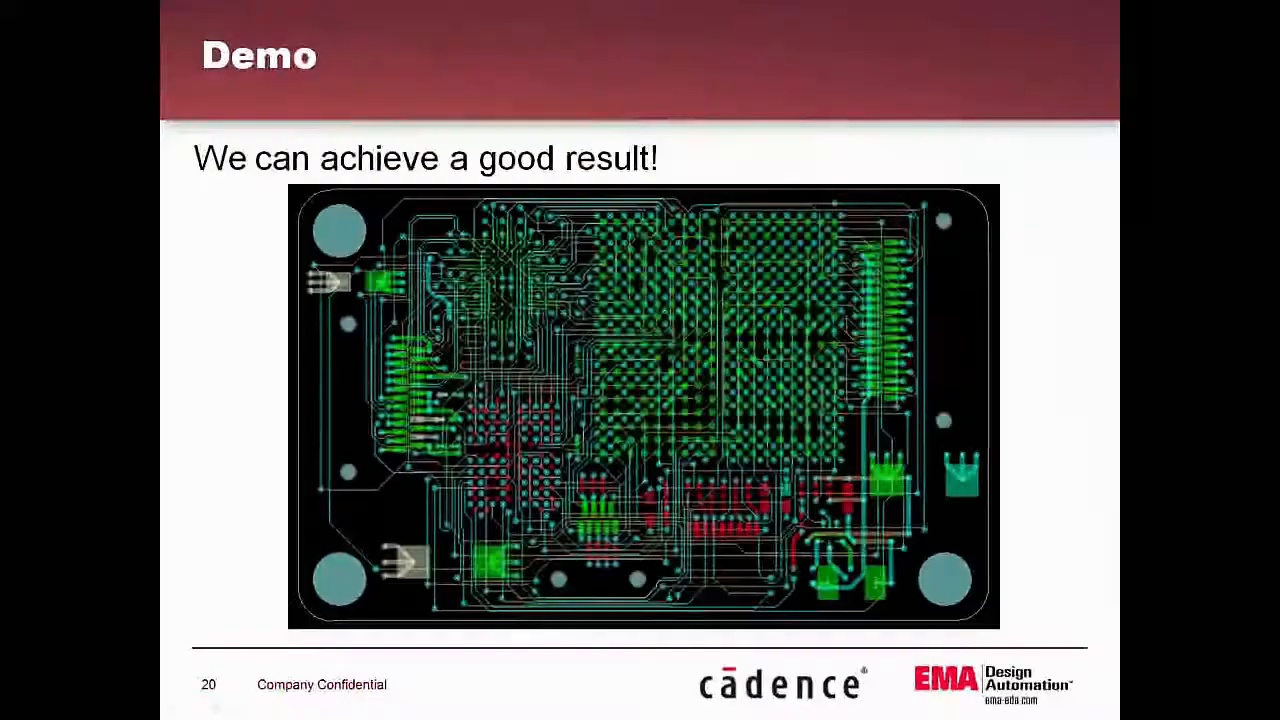